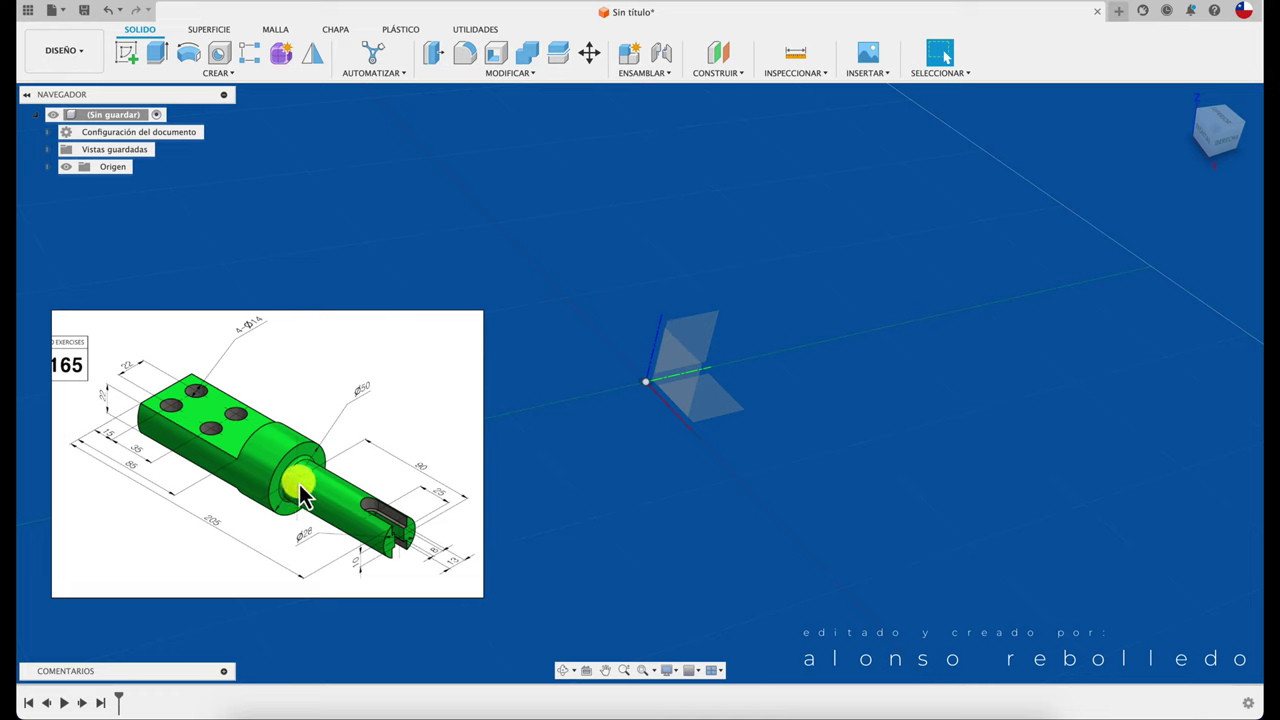
Step: Zoom the view in and out over the empty workspace
scroll(299, 484, up, 5)
scroll(299, 484, down, 2)
scroll(299, 484, down, 2)
scroll(299, 484, down, 2)
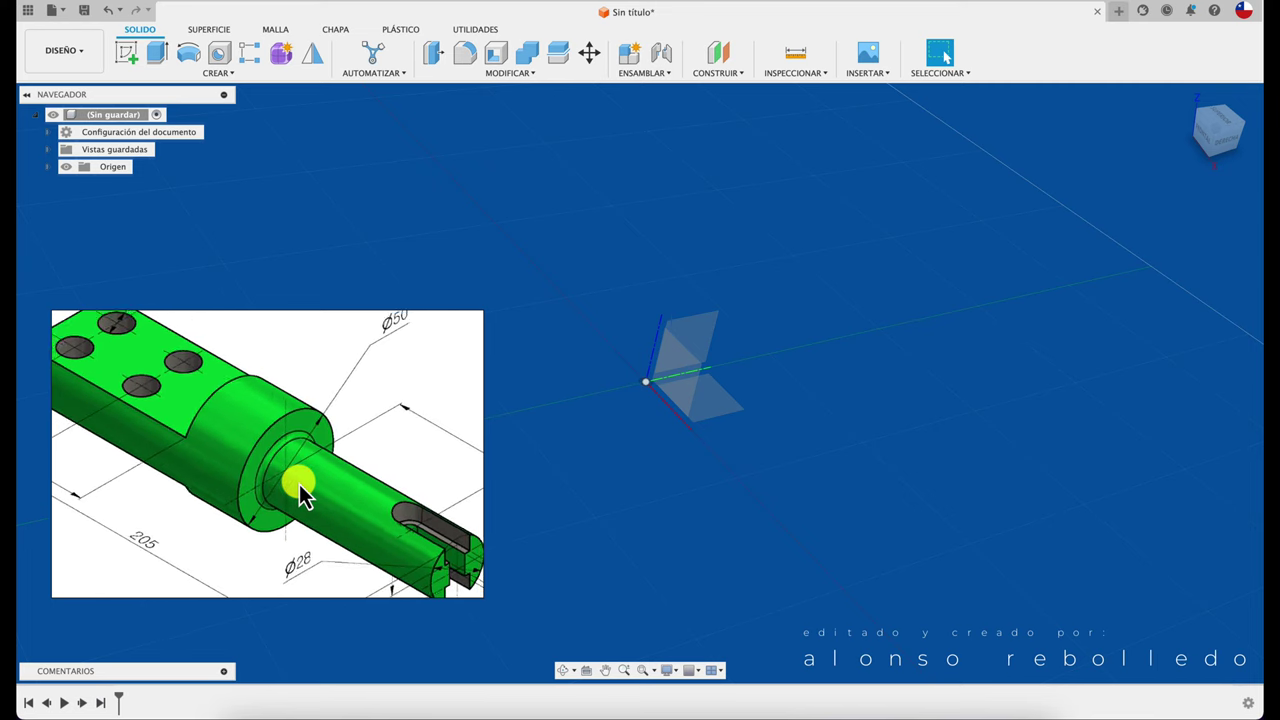
scroll(260, 455, down, 2)
scroll(255, 450, up, 2)
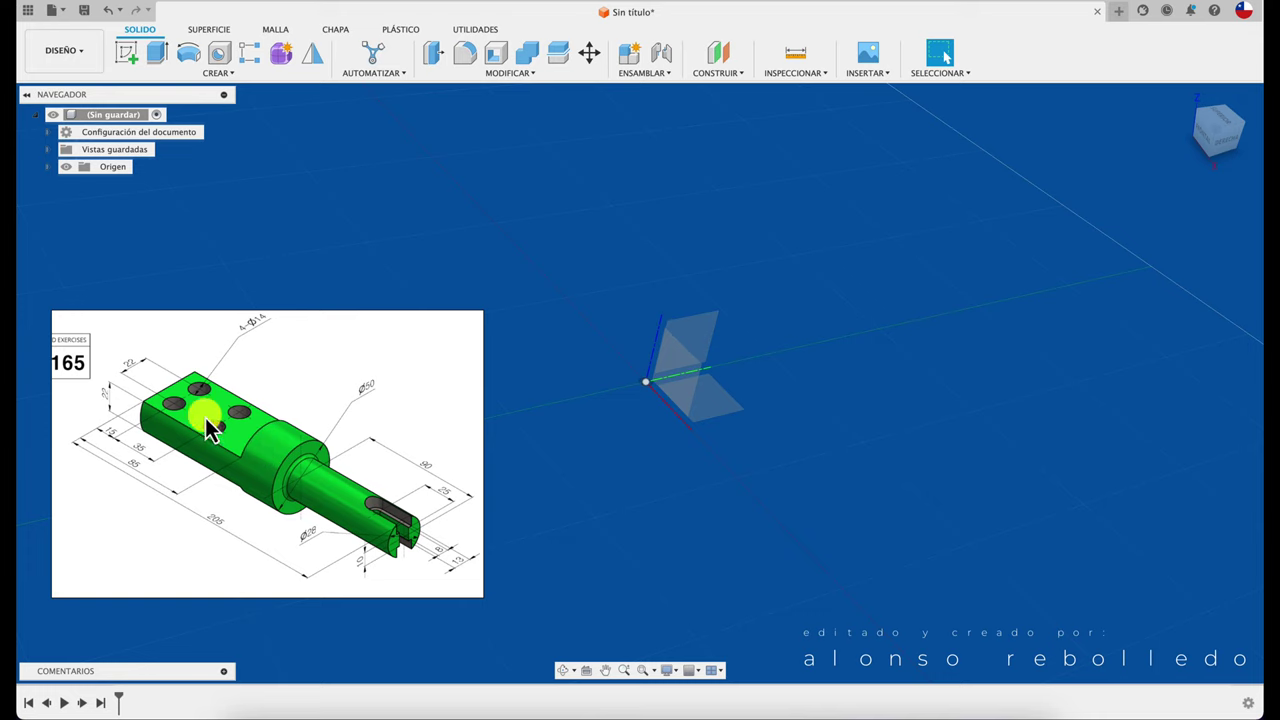
scroll(409, 545, down, 2)
scroll(409, 545, up, 3)
scroll(409, 545, up, 5)
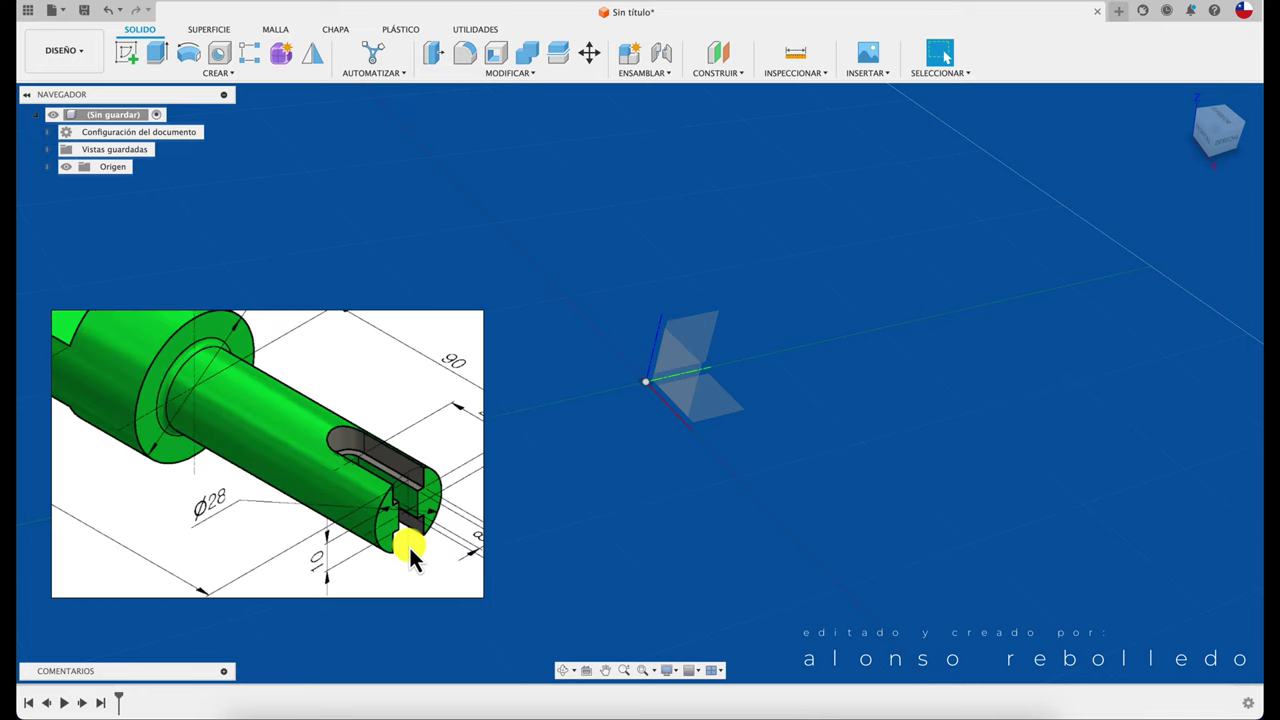
scroll(409, 545, up, 2)
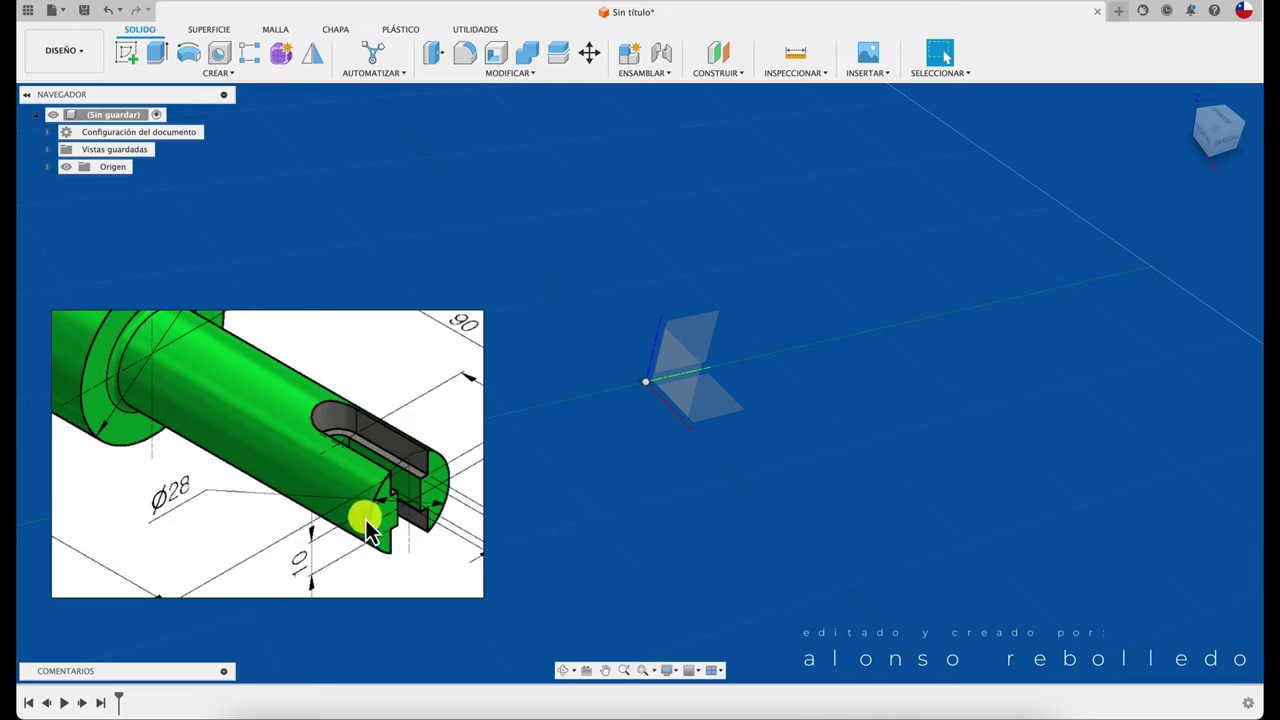
scroll(368, 522, down, 5)
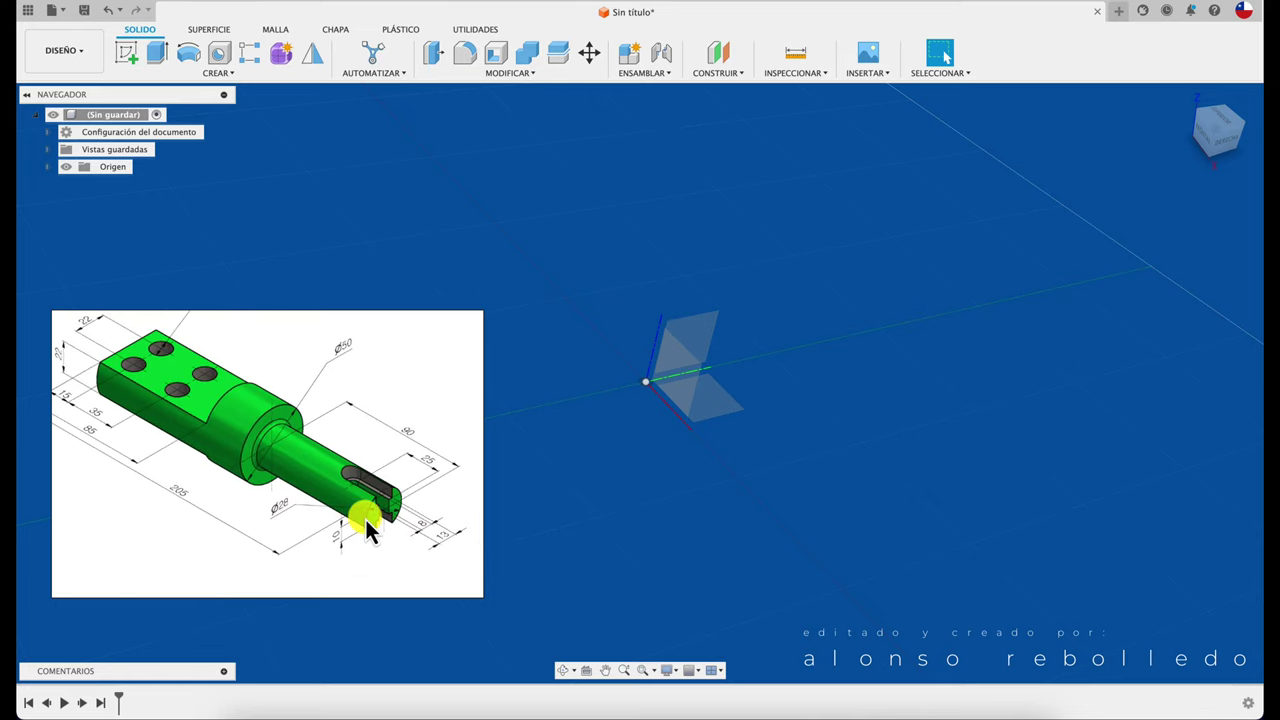
Step: Hide and re-show the origin planes, orbit the view, and start a new sketch
click(65, 168)
click(65, 168)
mouse_move(749, 428)
shift+middle_down()
mouse_move(806, 437)
mouse_move(794, 409)
mouse_move(677, 371)
mouse_move(706, 372)
shift+middle_up()
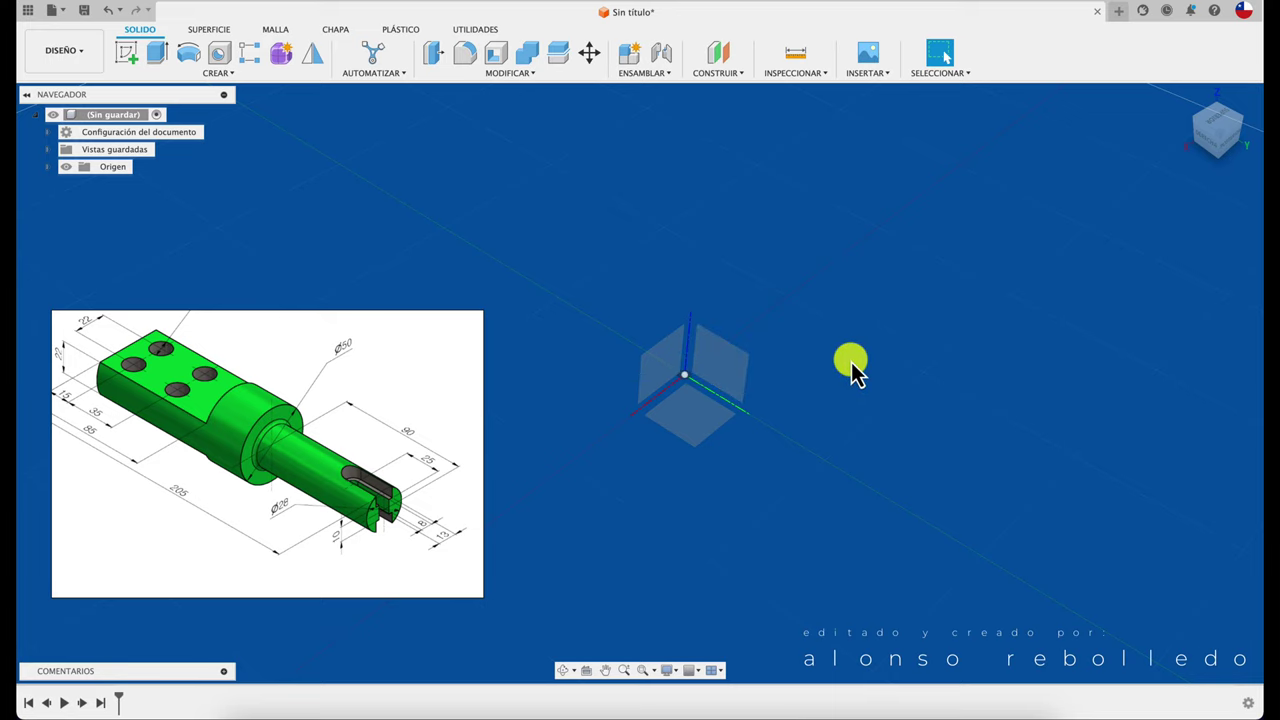
mouse_move(852, 364)
shift+middle_down()
mouse_move(1123, 234)
mouse_move(1189, 166)
mouse_move(1037, 274)
mouse_move(730, 378)
shift+middle_up()
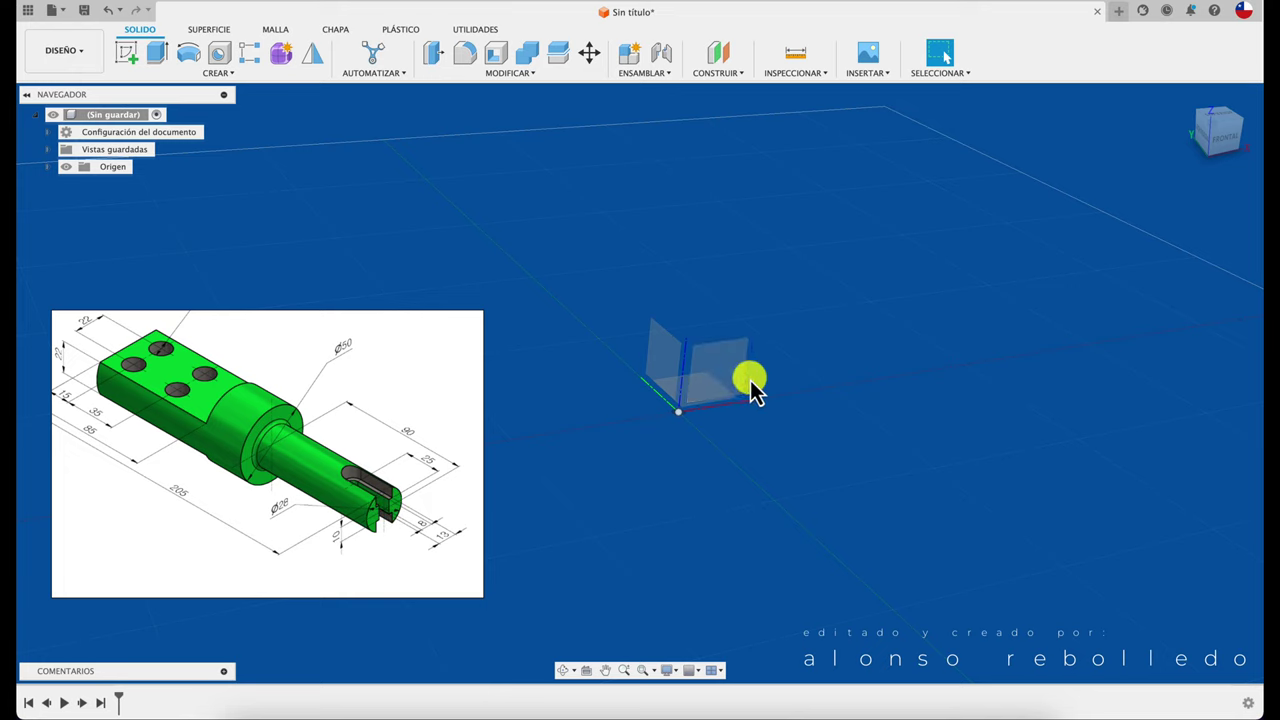
click(130, 54)
Step: On the front plane, draw a circle centred at the origin
click(735, 385)
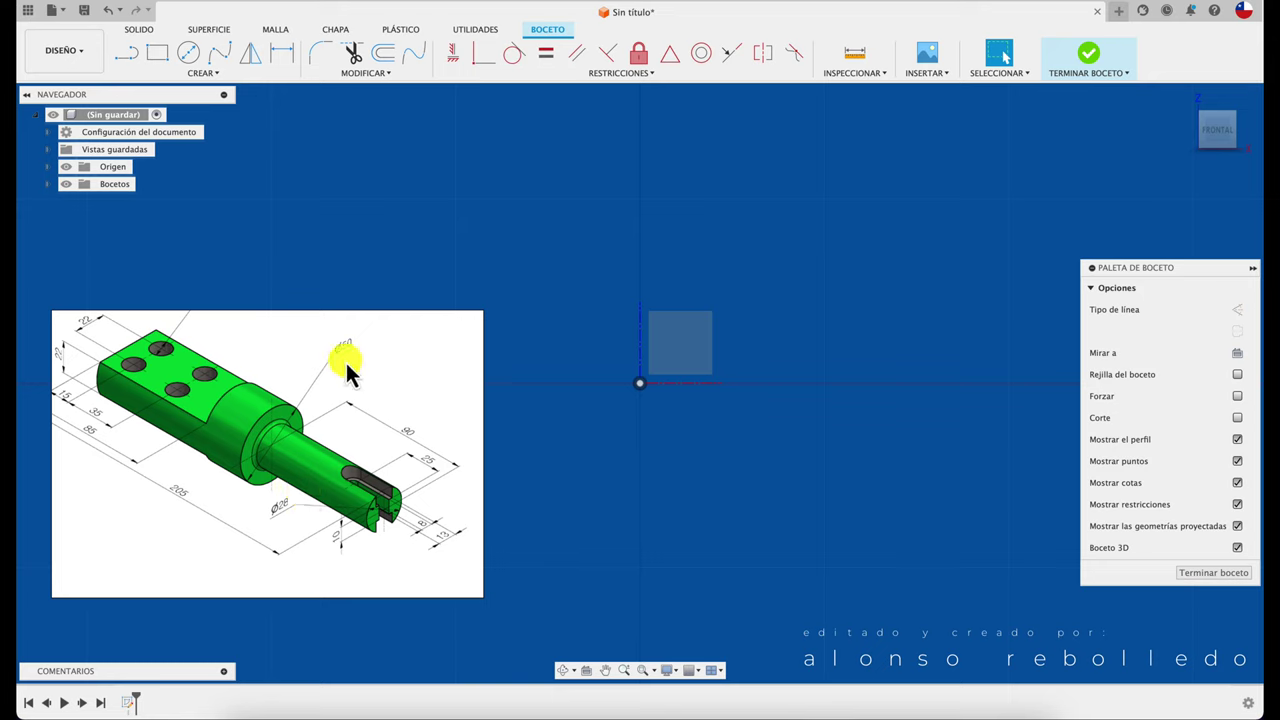
scroll(347, 351, up, 5)
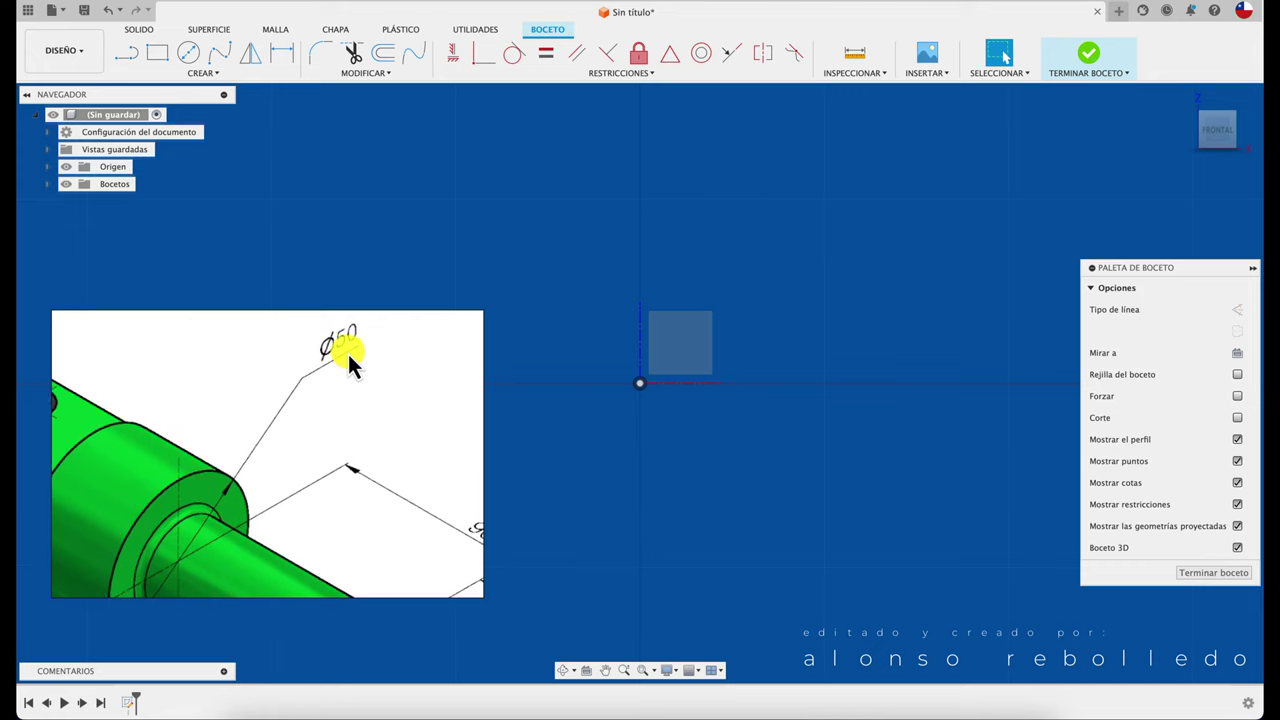
click(192, 60)
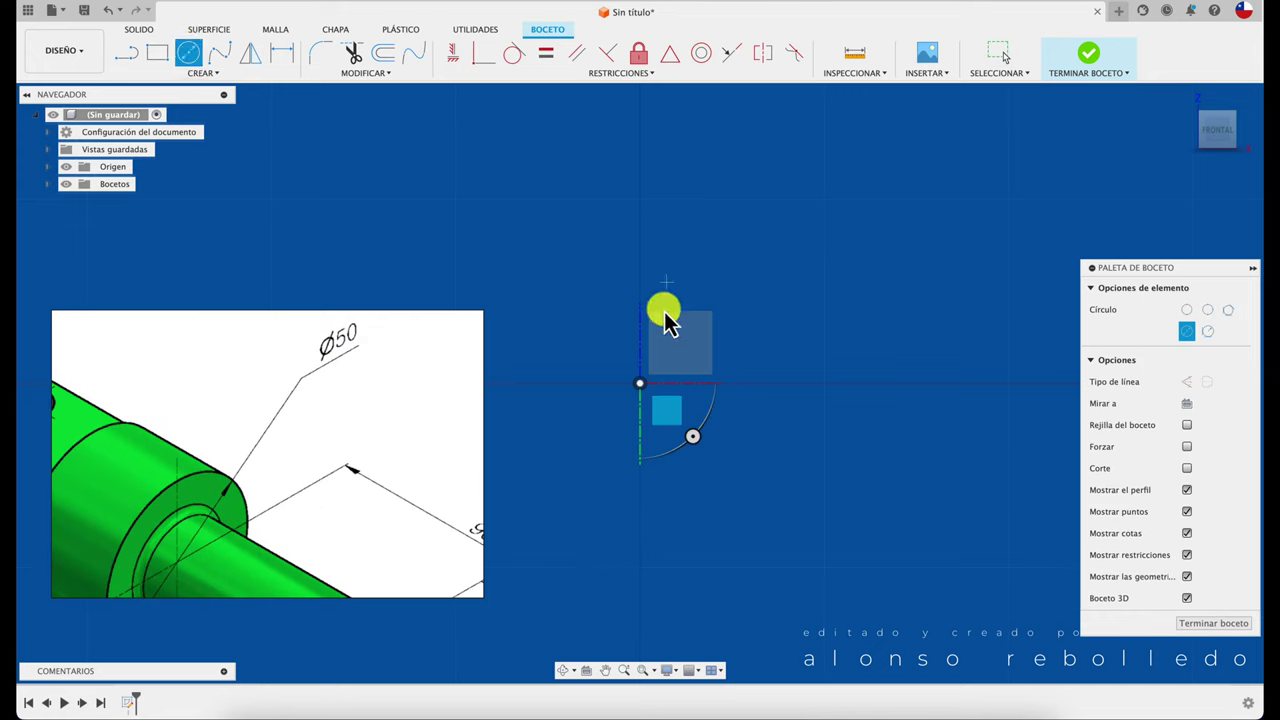
click(641, 384)
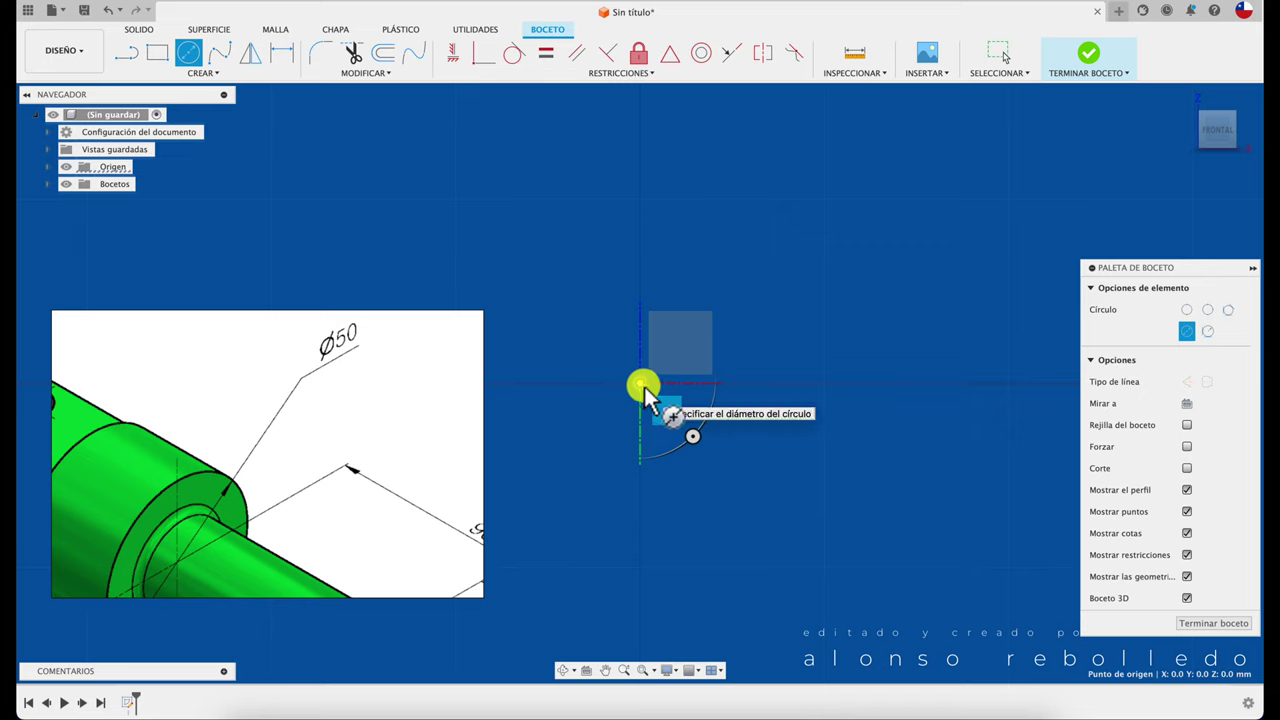
click(752, 456)
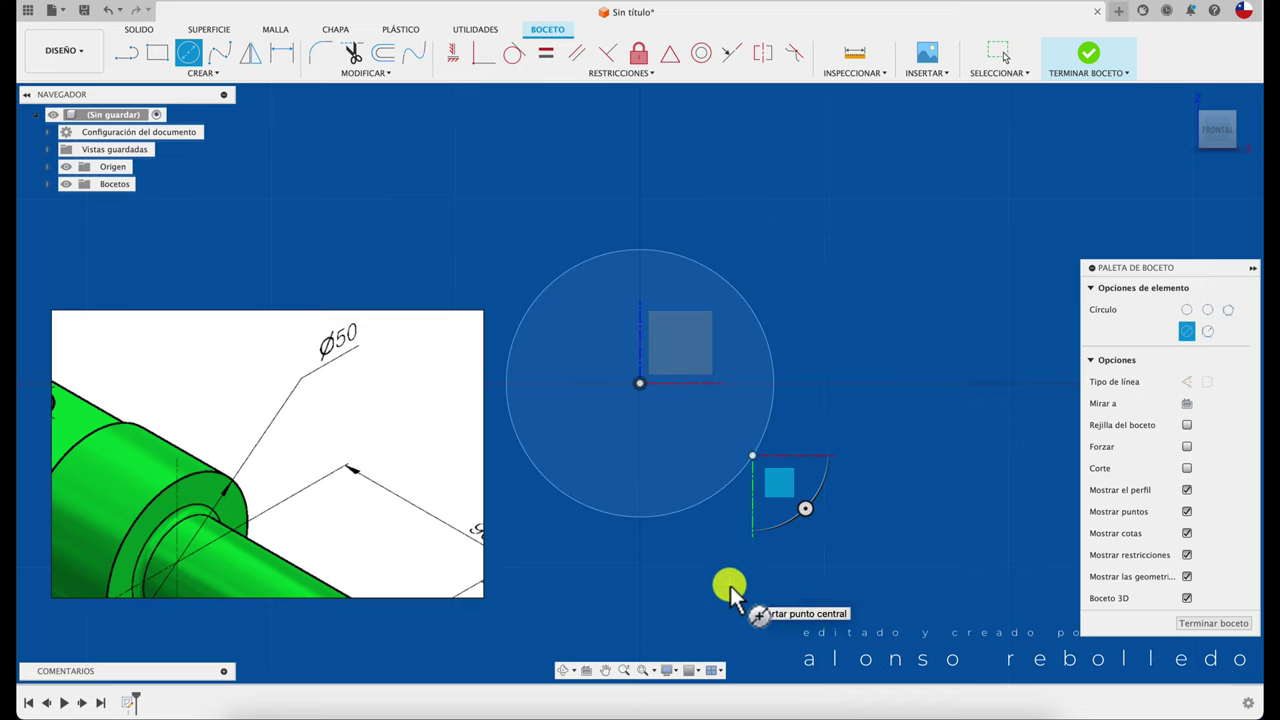
Step: Dimension the circle to 50 mm diameter and finish the sketch
key(d)
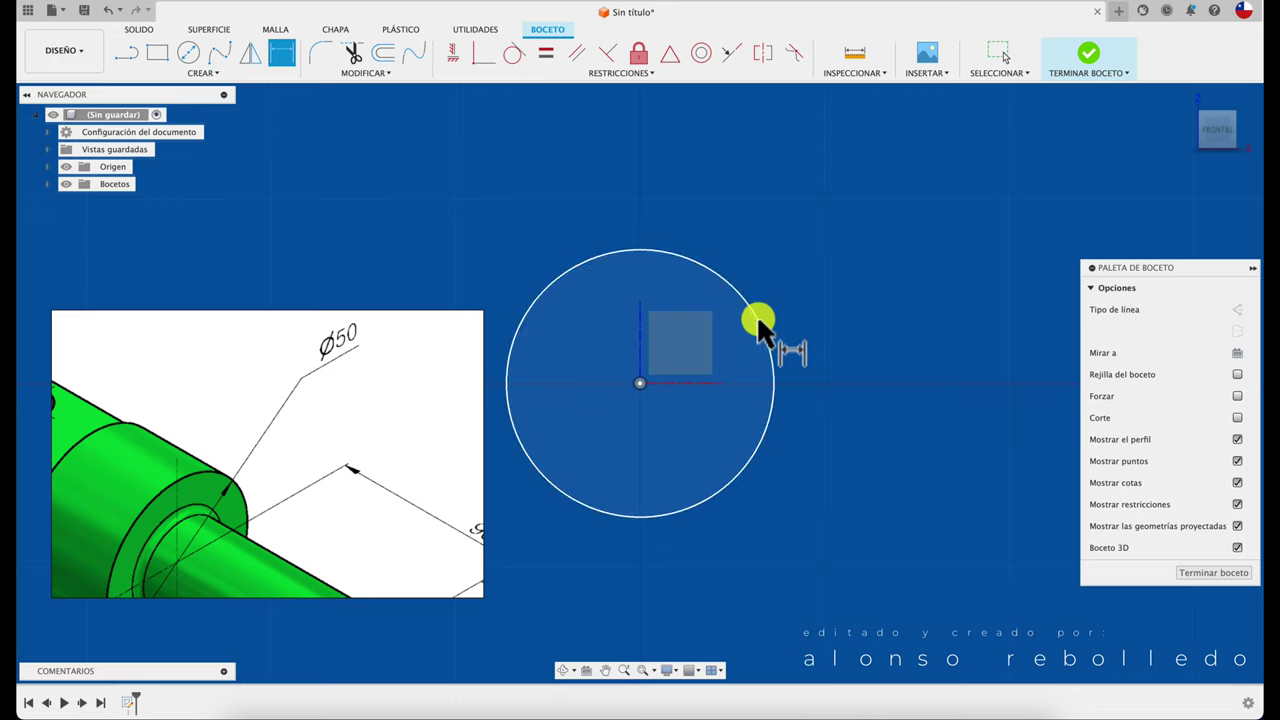
click(781, 268)
click(786, 249)
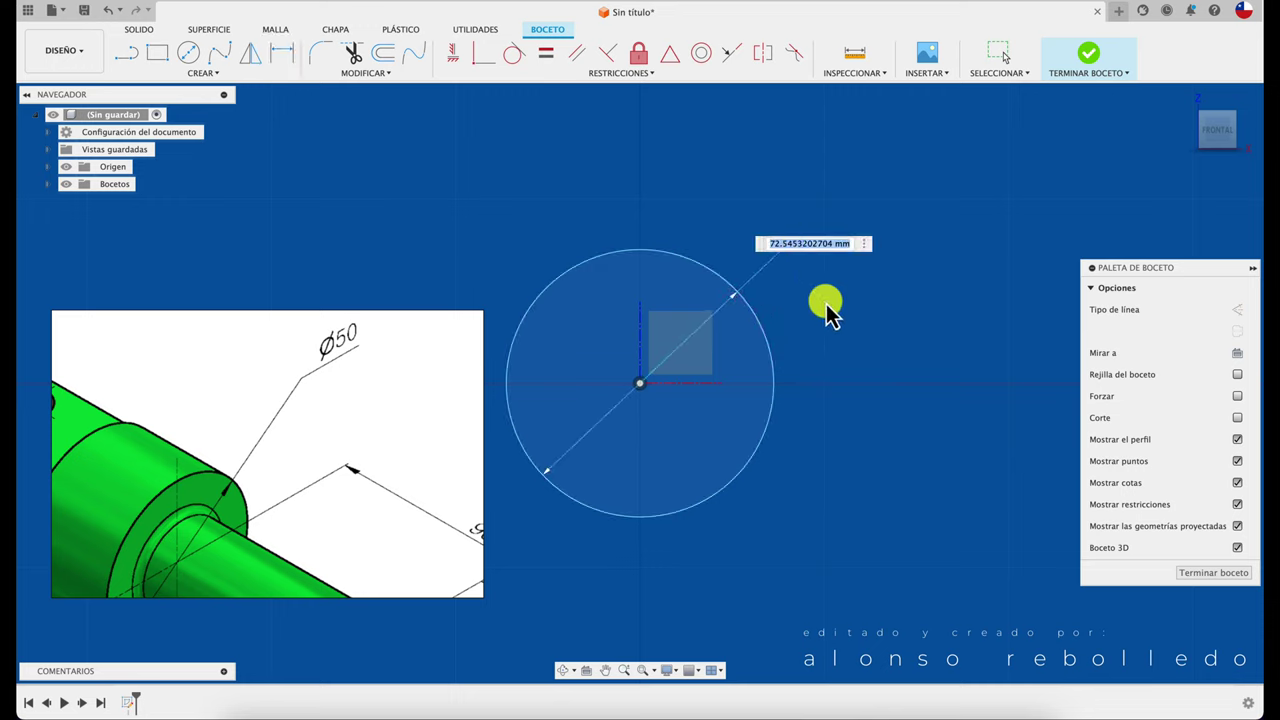
text(50)
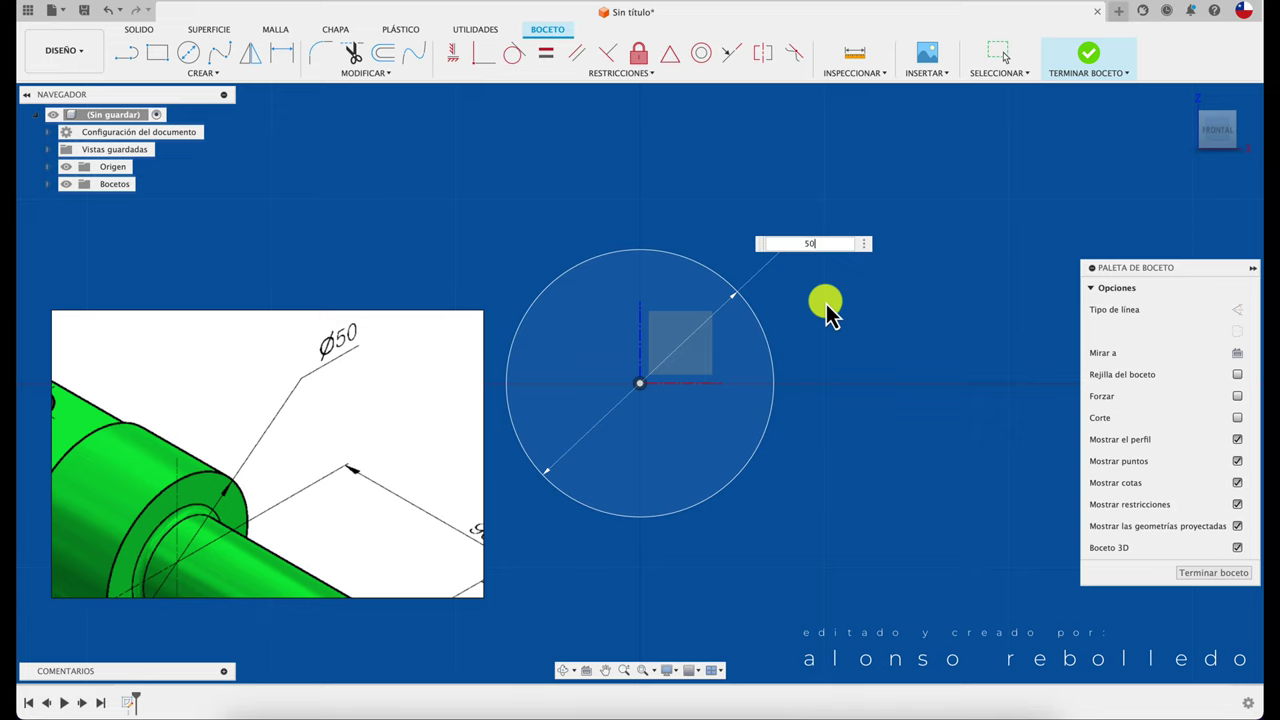
key(Return)
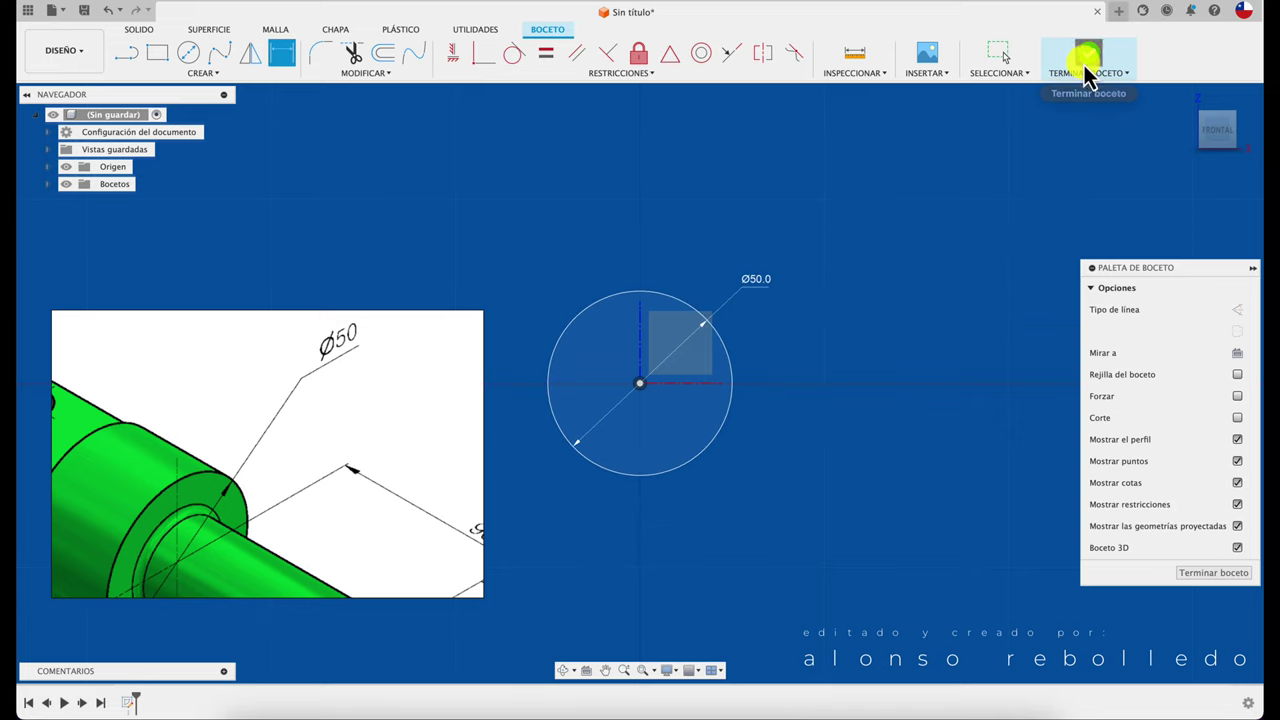
click(1088, 72)
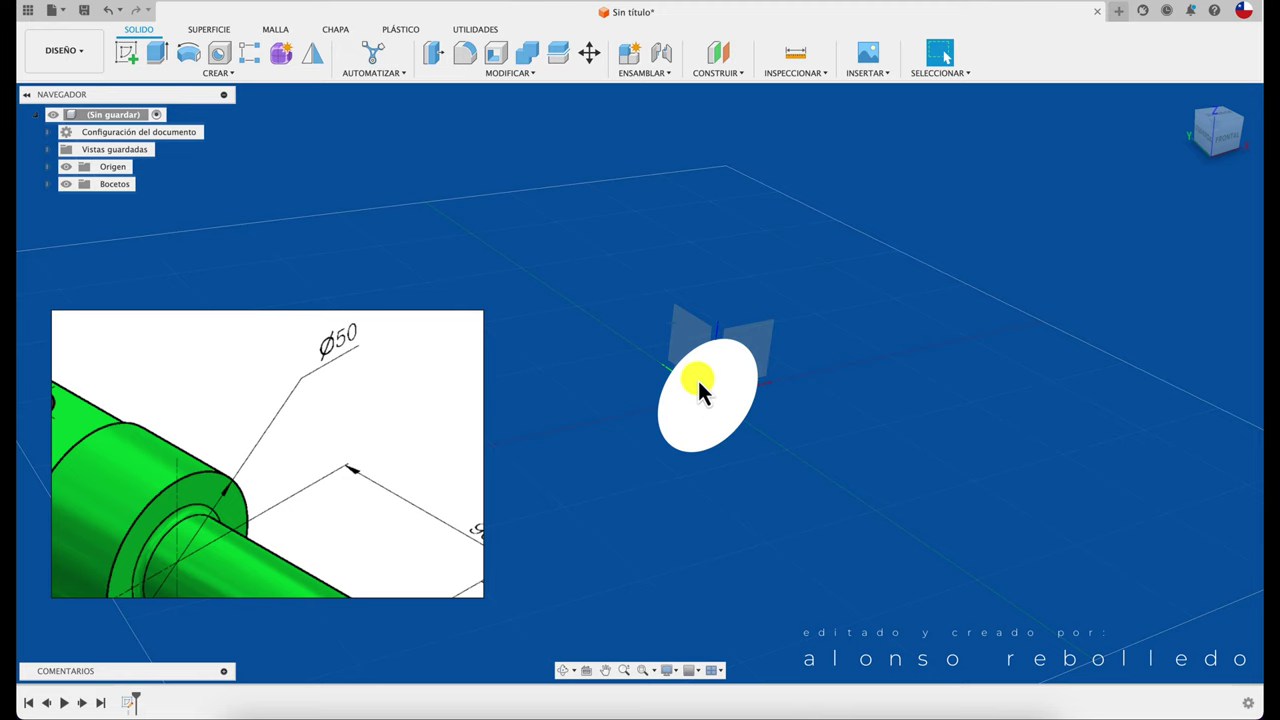
Step: Extrude the 50 mm circle 115 mm as a new body and orbit to view the cylinder
scroll(339, 446, down, 5)
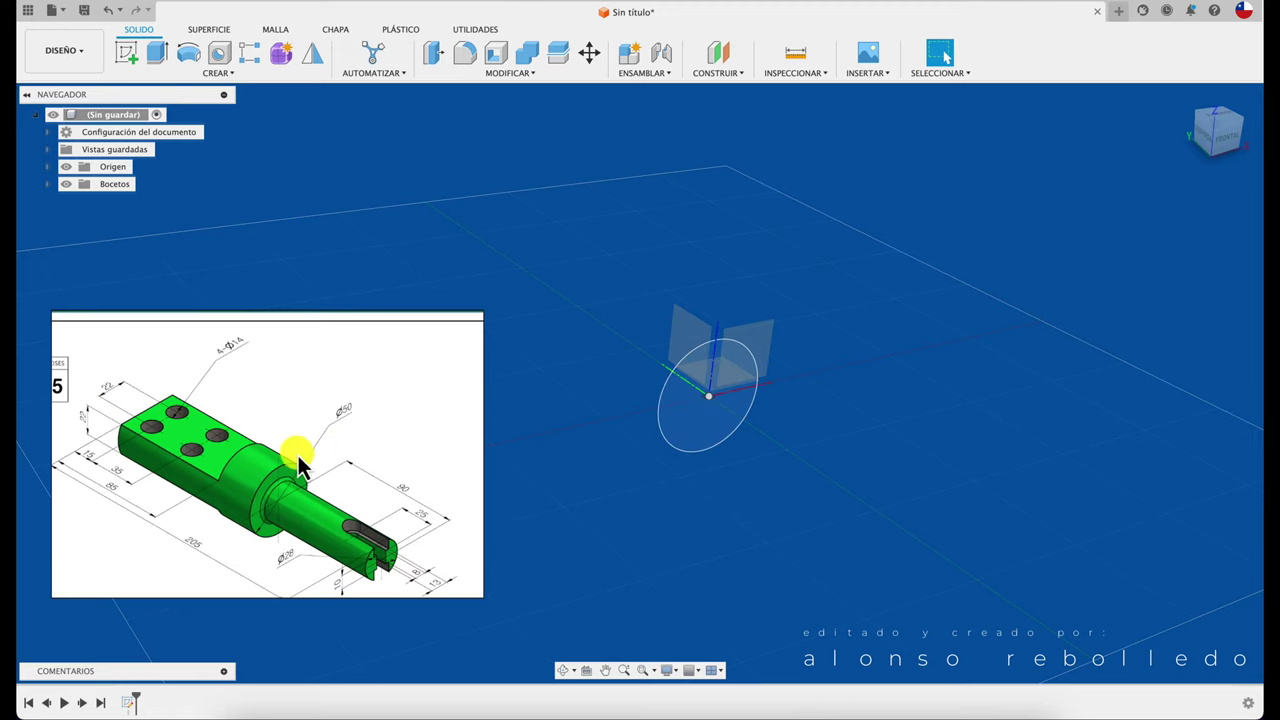
scroll(287, 468, down, 3)
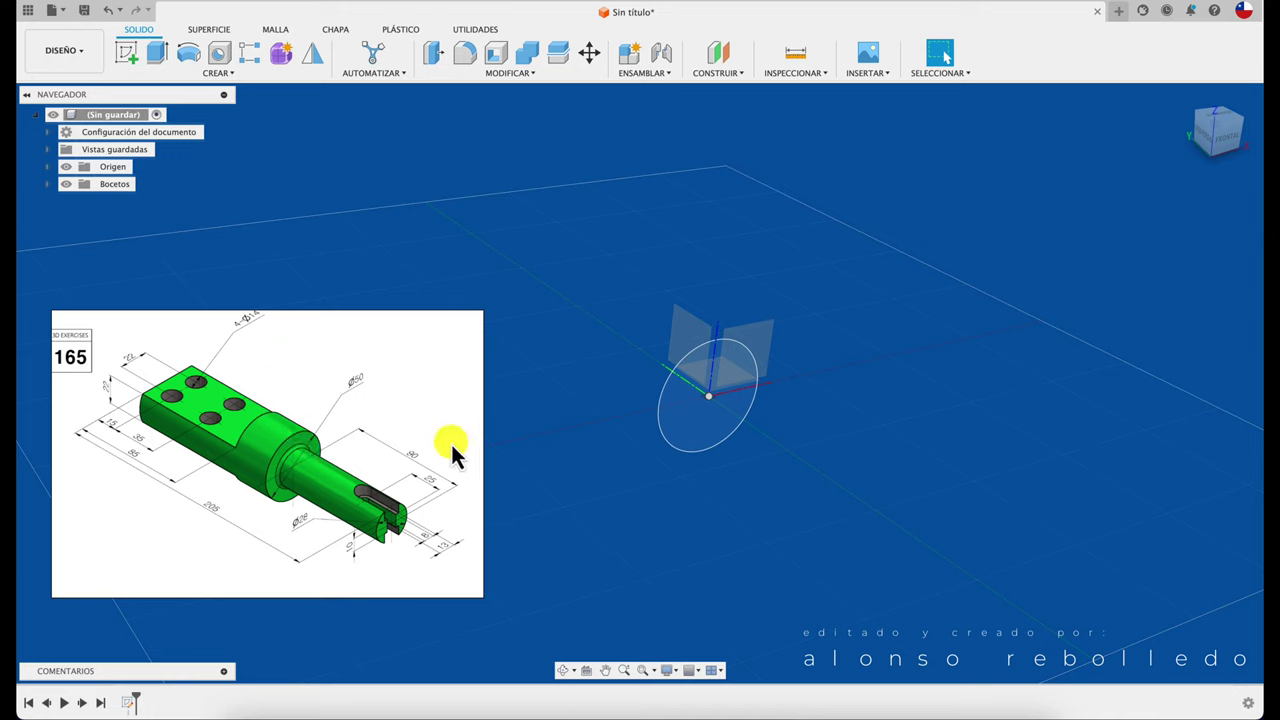
click(157, 64)
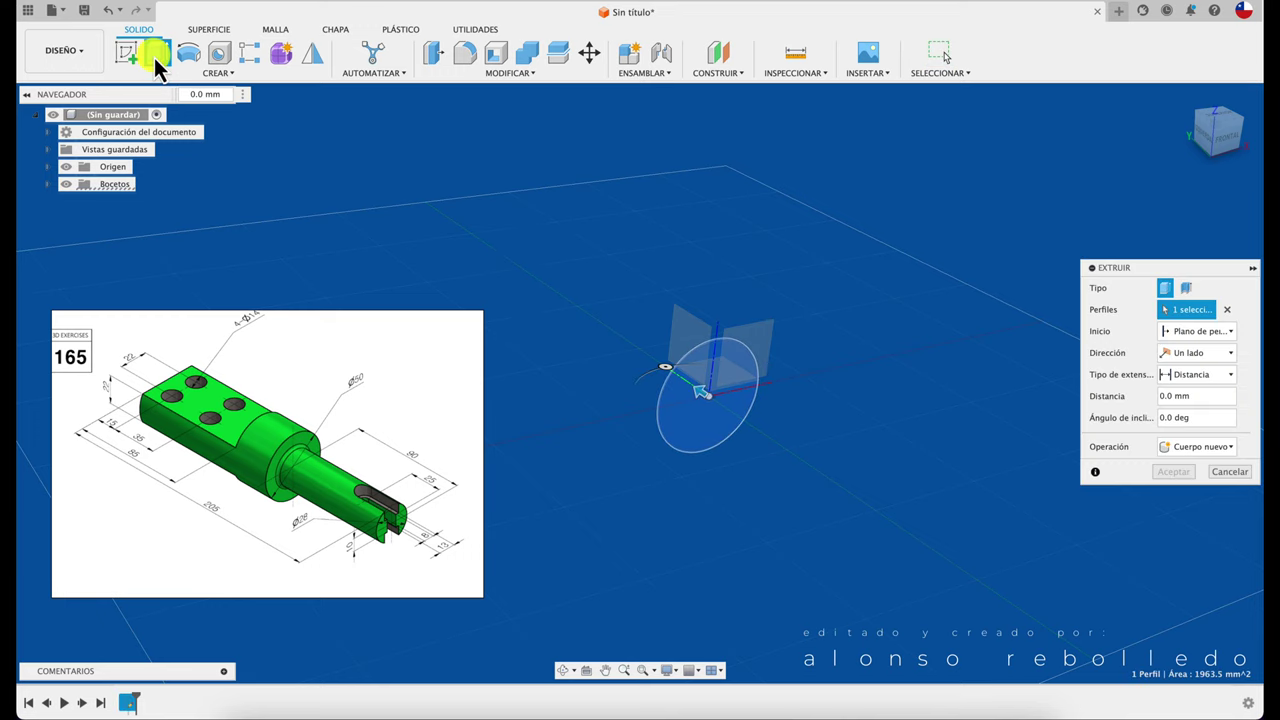
click(700, 428)
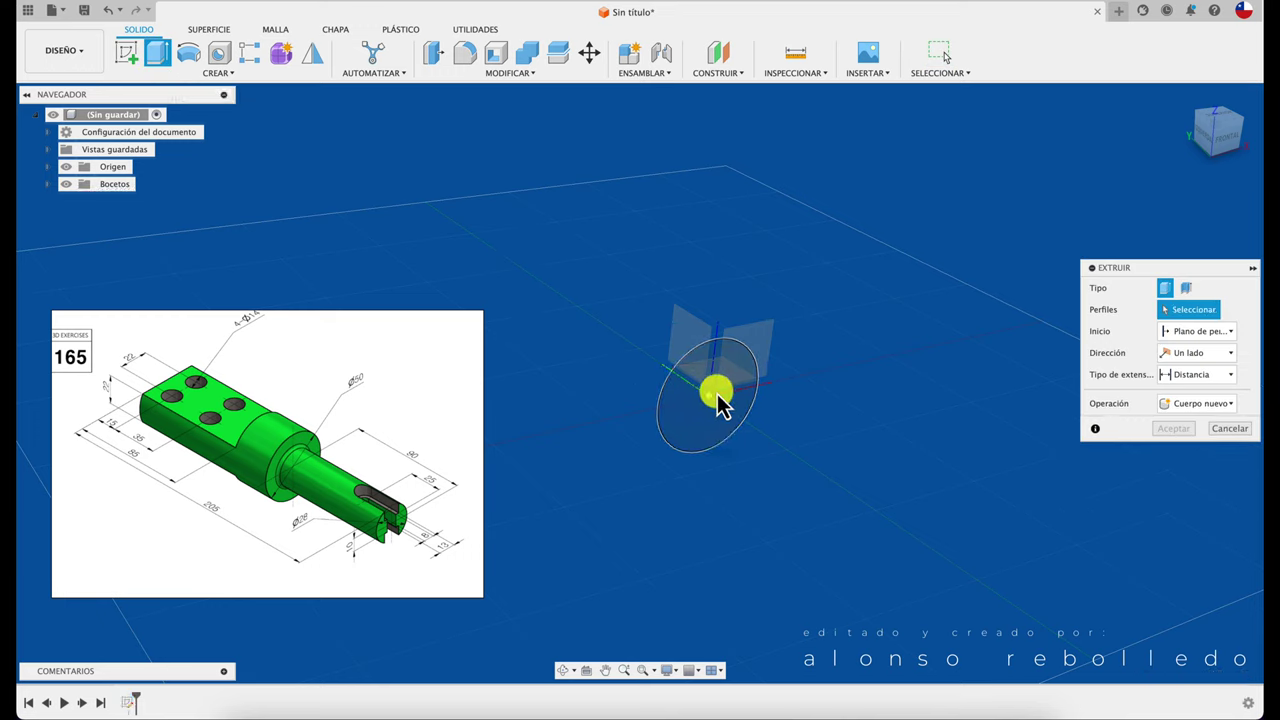
click(720, 400)
text(80)
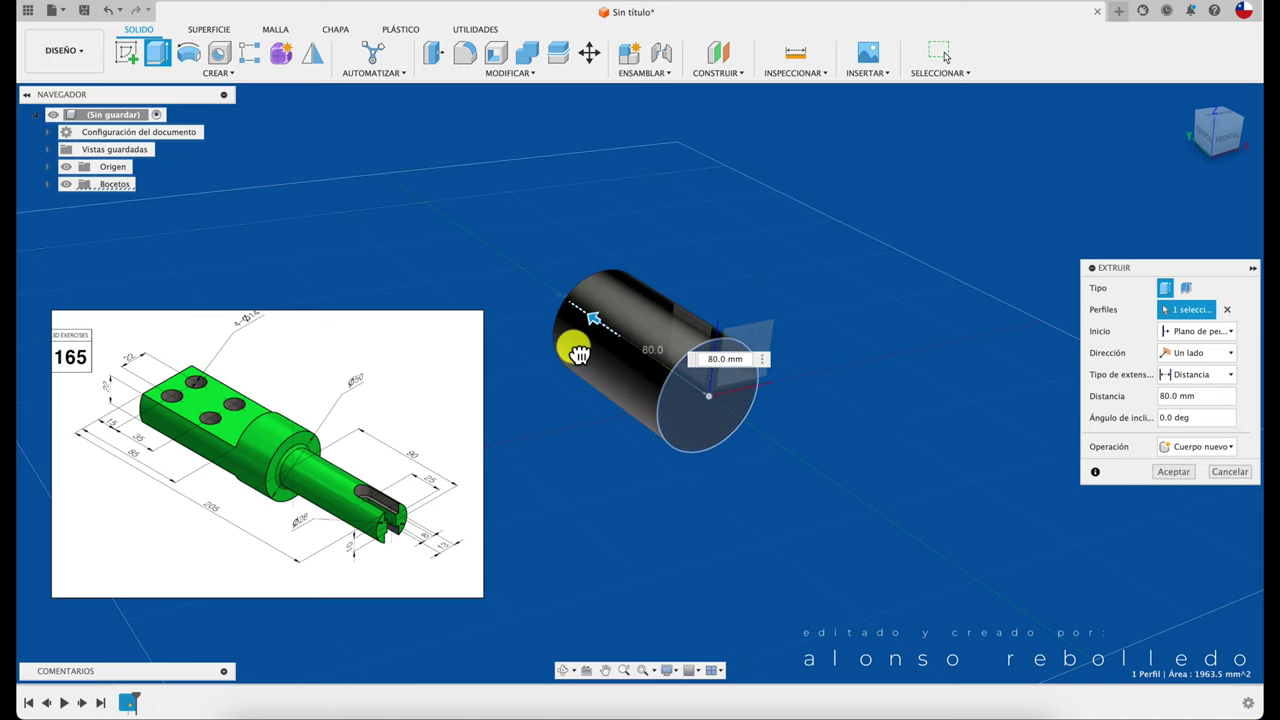
drag(579, 354, 557, 337)
click(733, 349)
text(115)
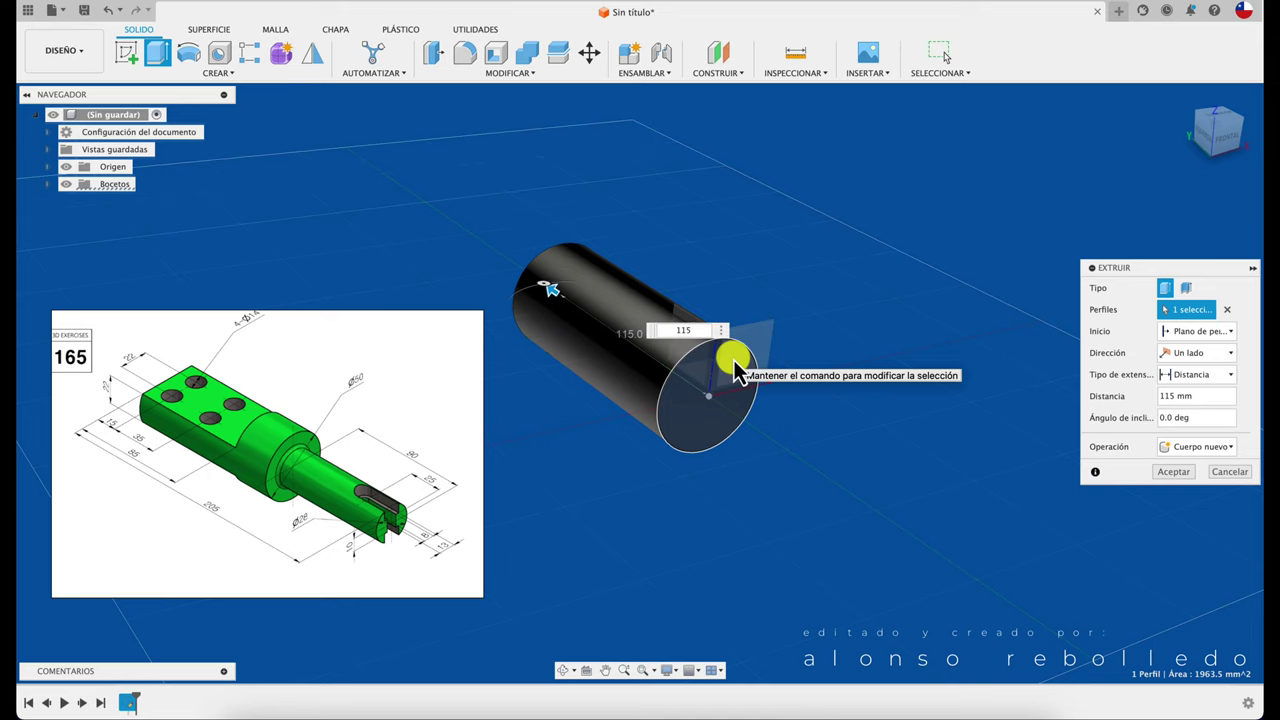
click(1174, 471)
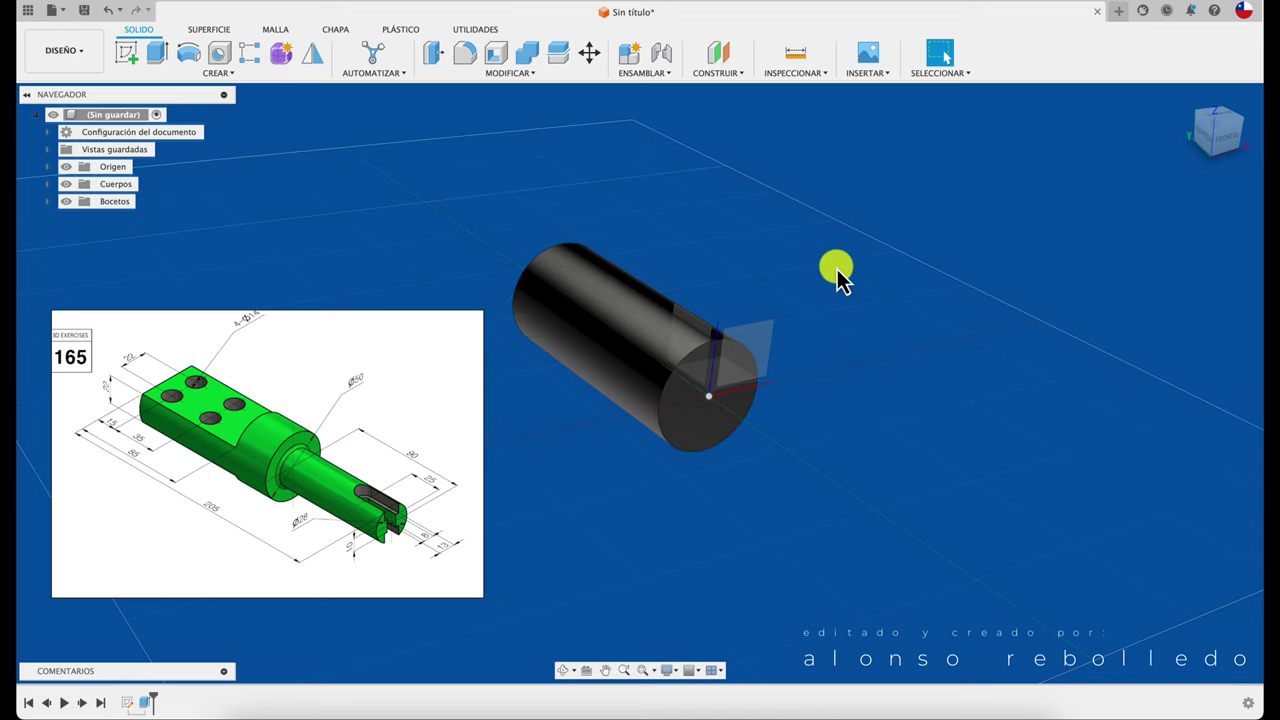
shift+middle_drag(740, 317, 743, 234)
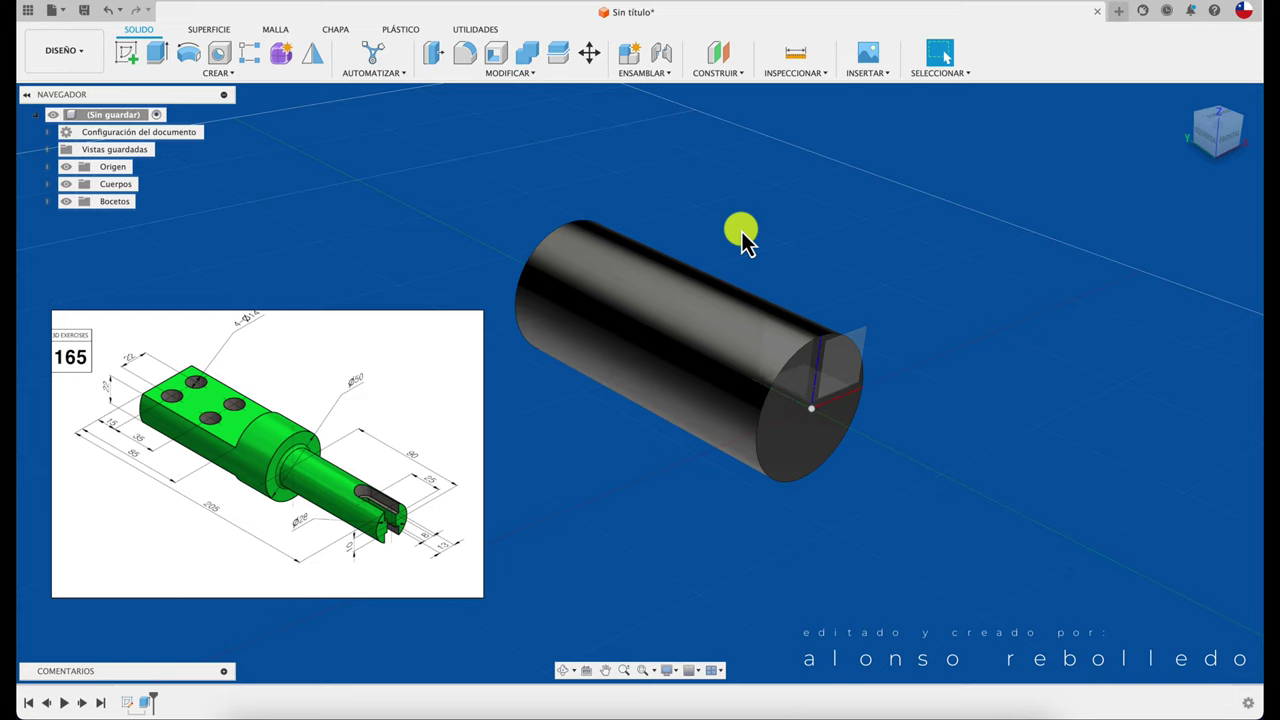
Step: Turn on component colours from Inspect so the cylinder shows purple, then start a sketch
click(798, 74)
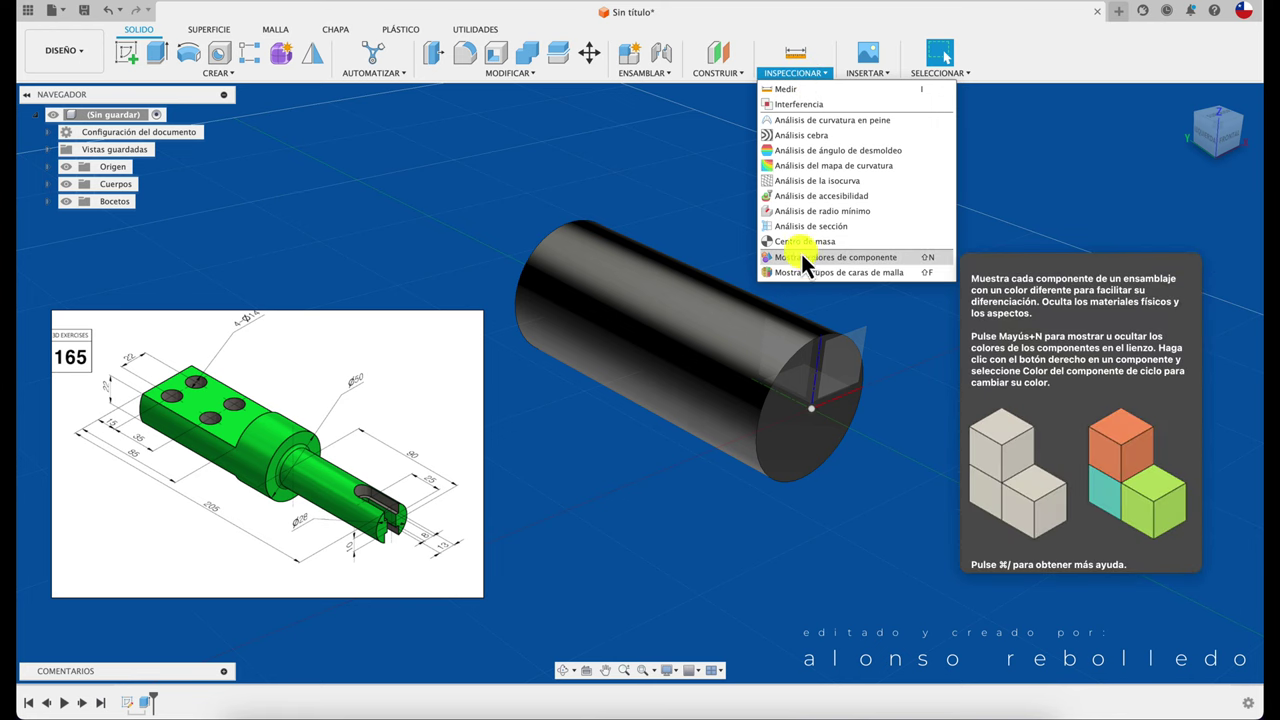
mouse_move(835, 257)
click(800, 260)
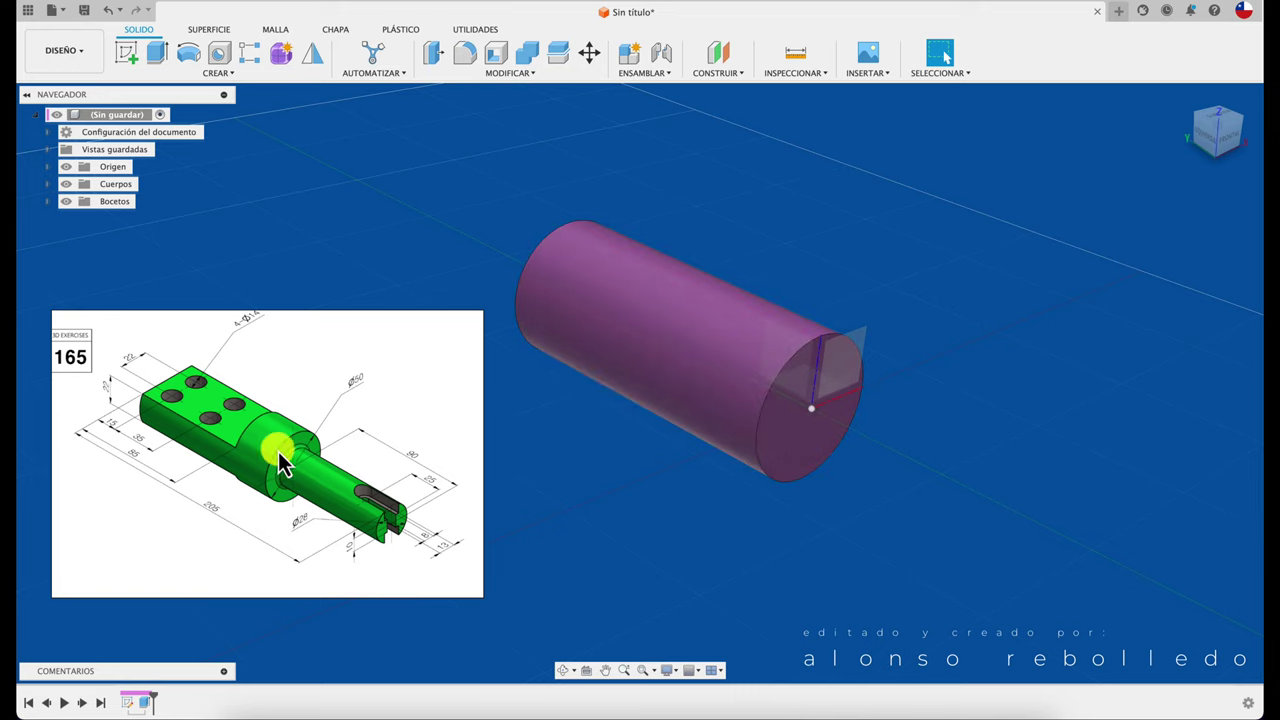
click(127, 52)
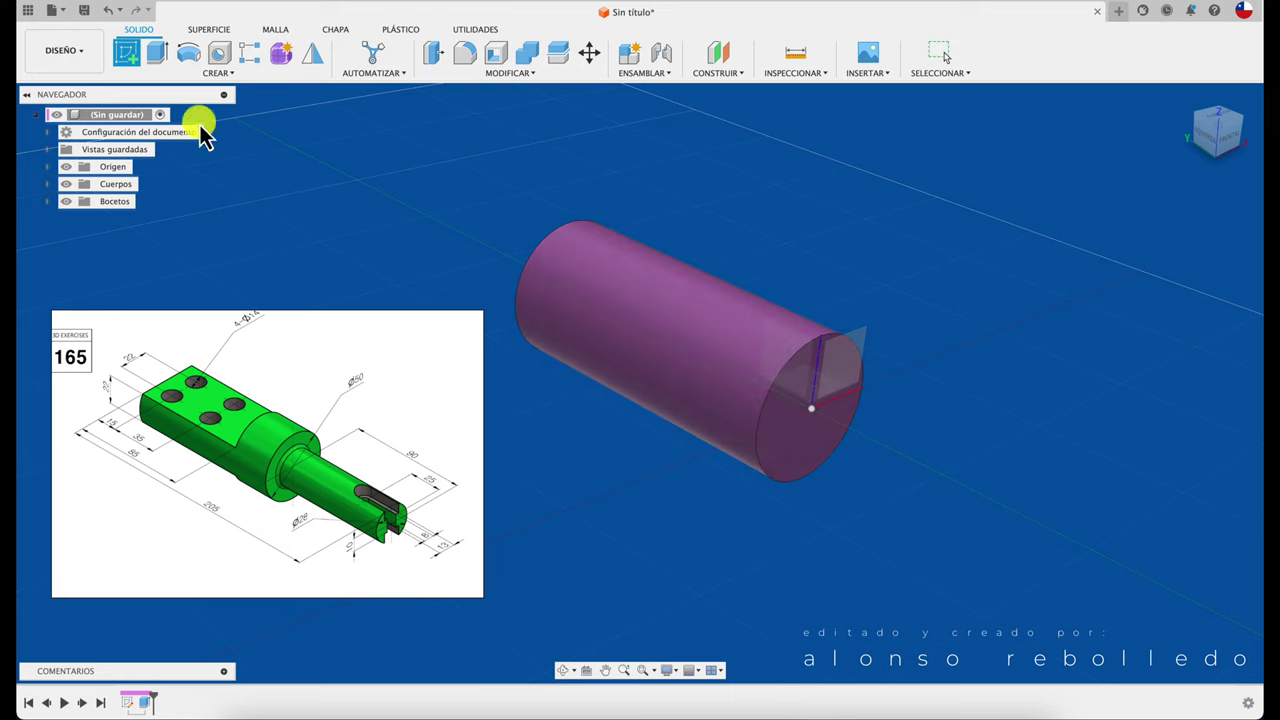
Step: On the cylinder's end face, sketch a circle centred on the origin
click(789, 443)
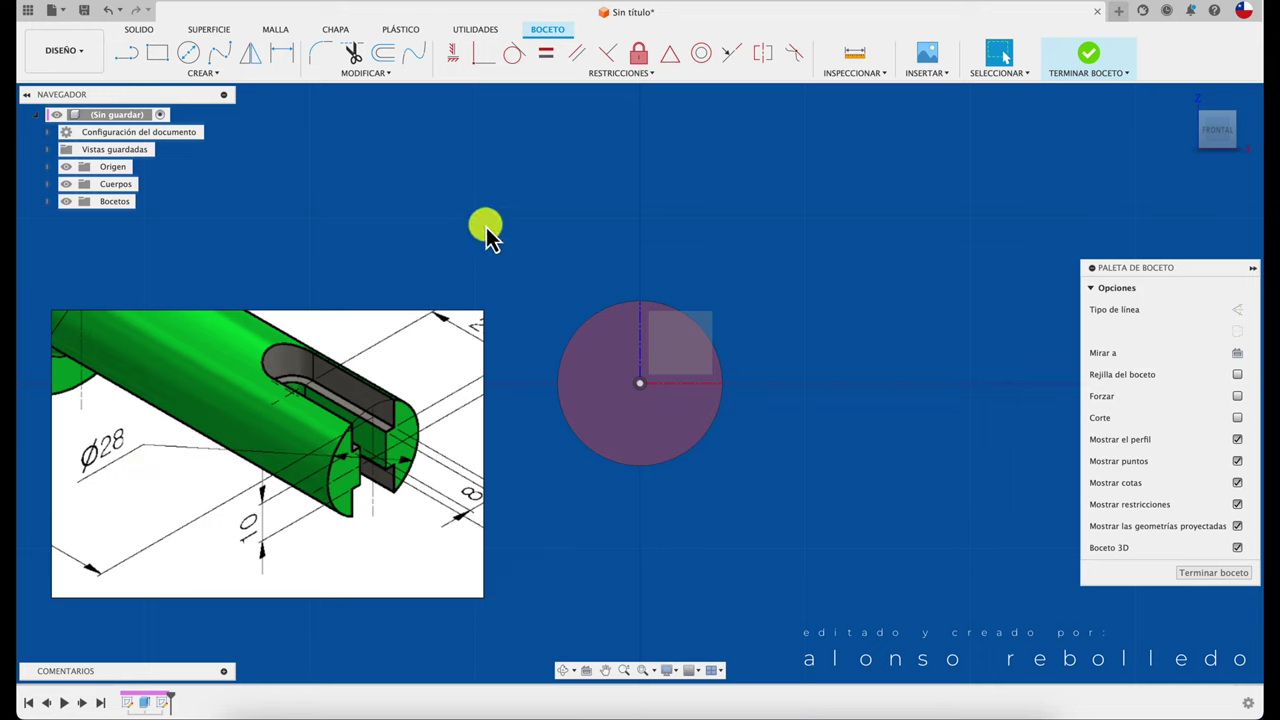
click(187, 58)
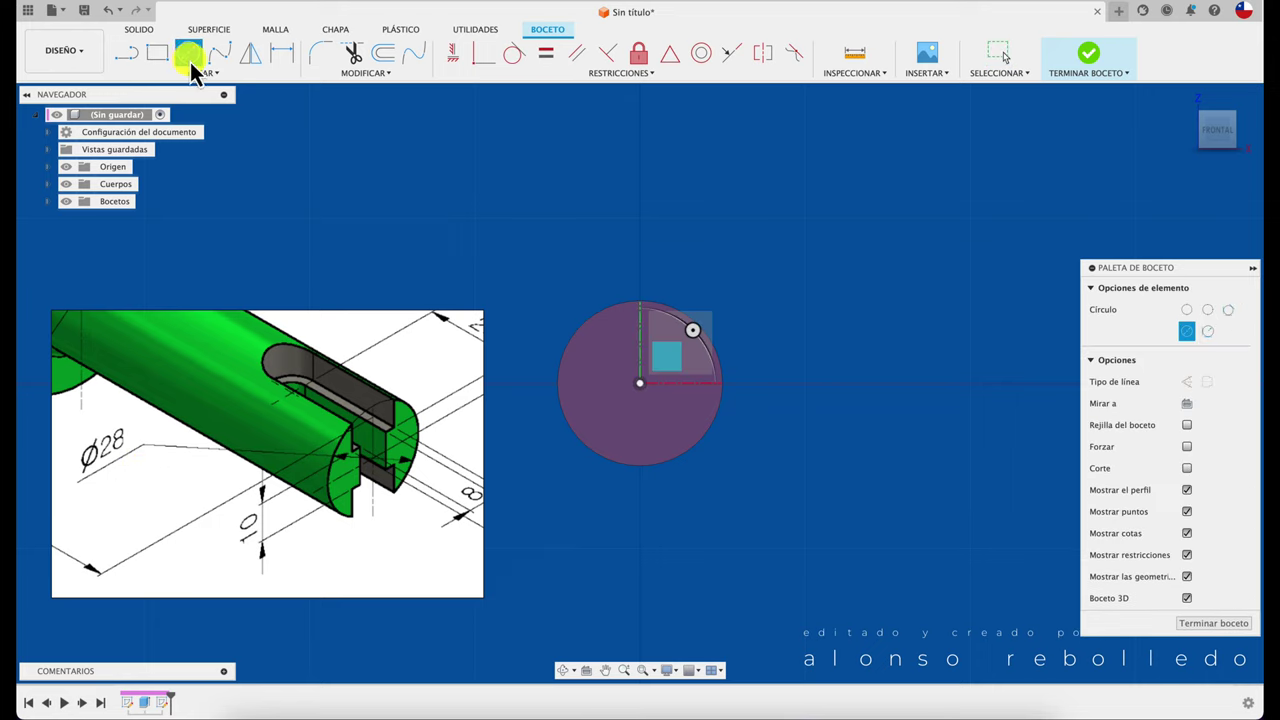
click(640, 383)
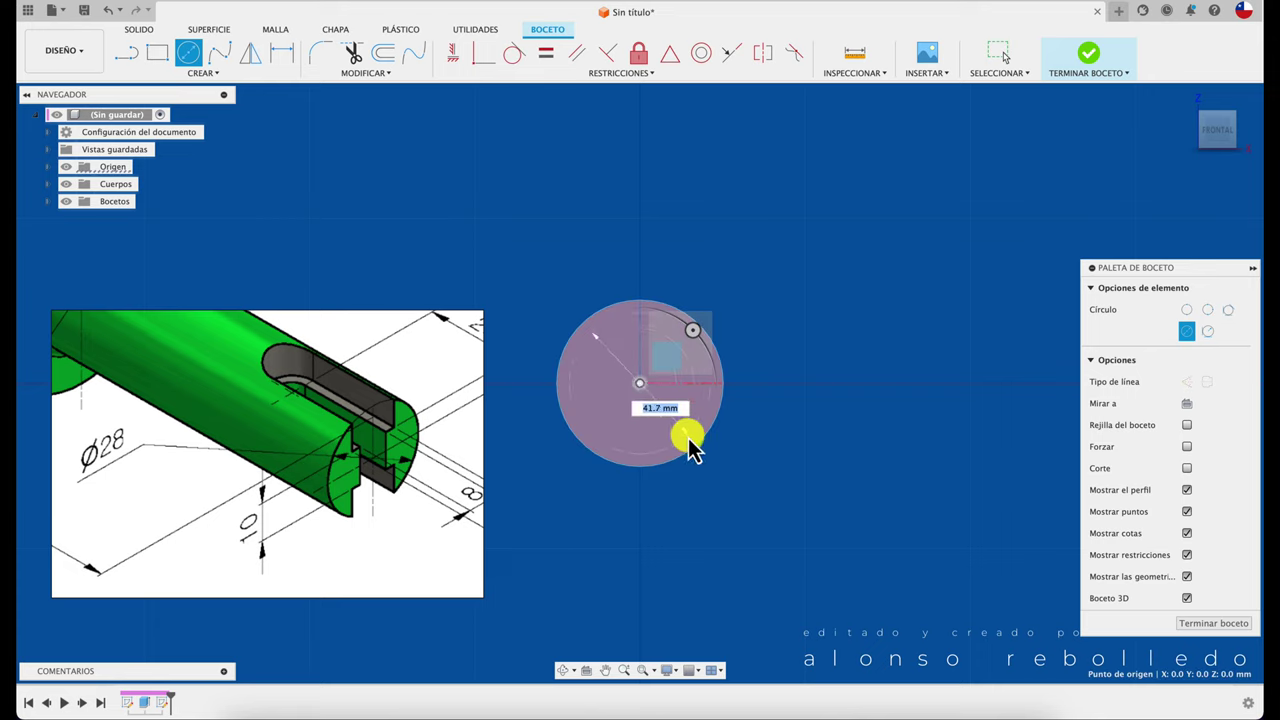
click(688, 430)
key(Escape)
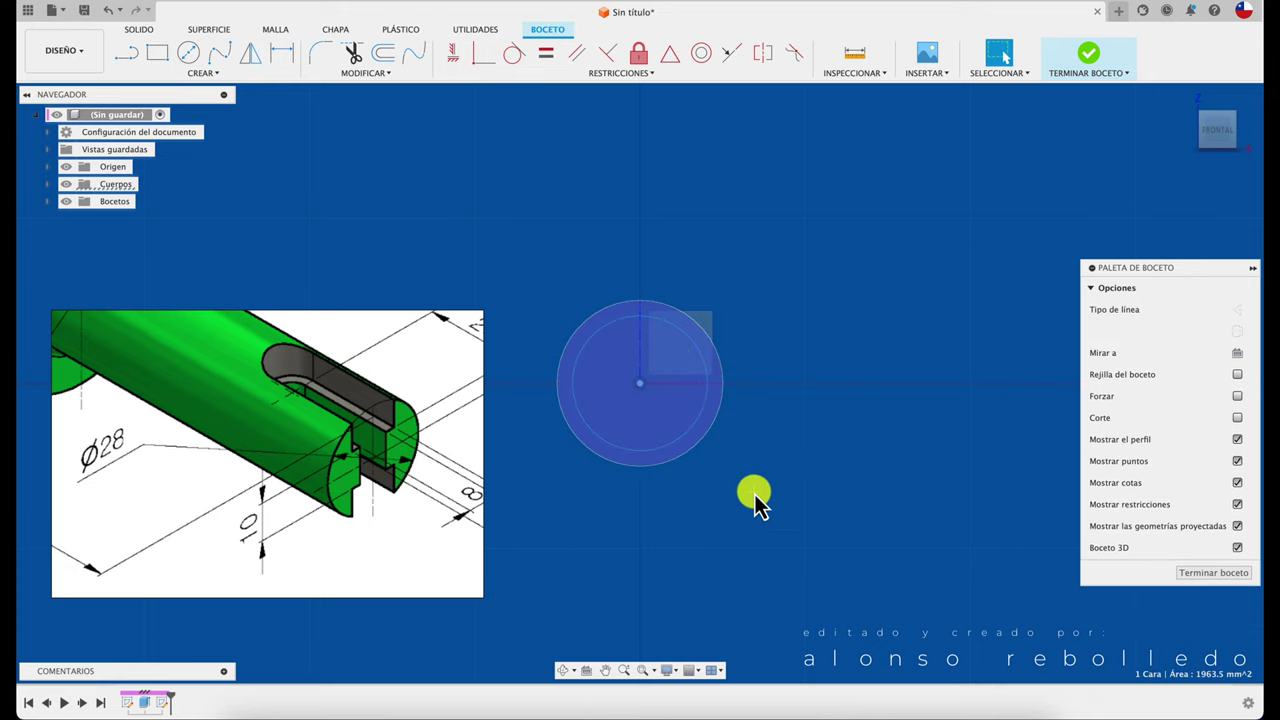
Step: Dimension the circle to 28 mm diameter and return to the home view
key(d)
click(678, 432)
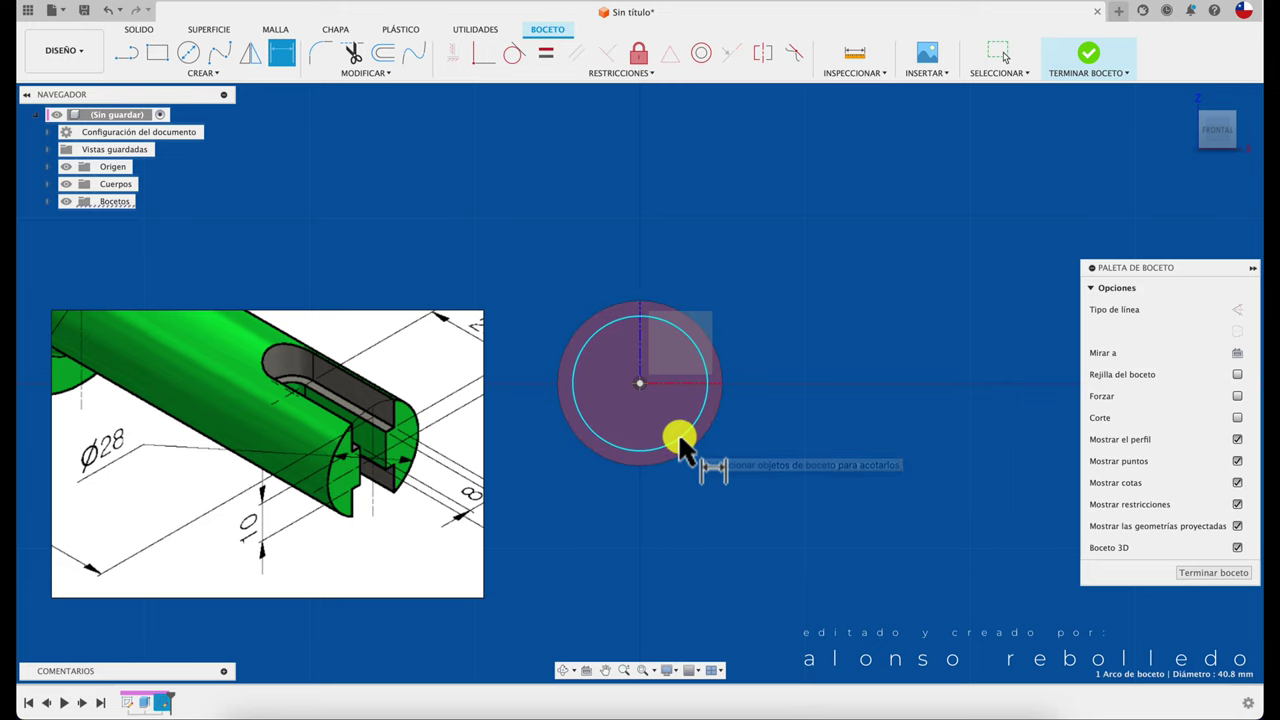
click(775, 229)
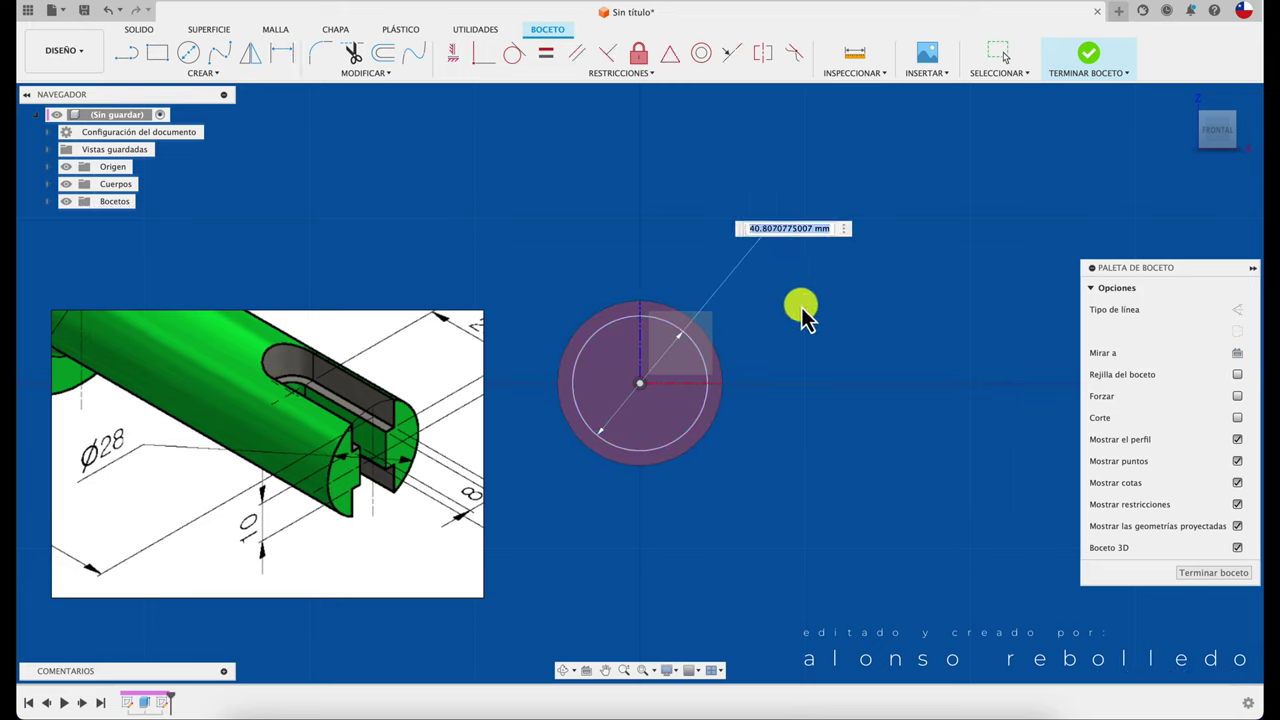
text(28)
key(Return)
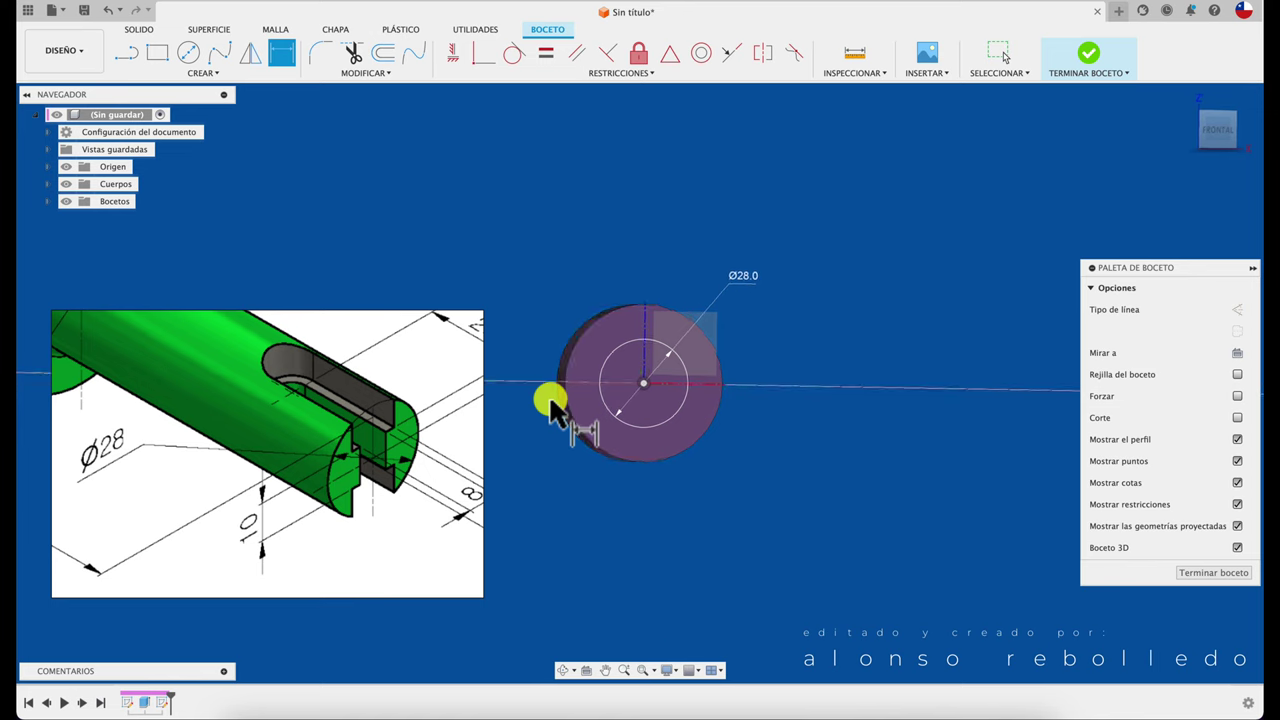
key(F6)
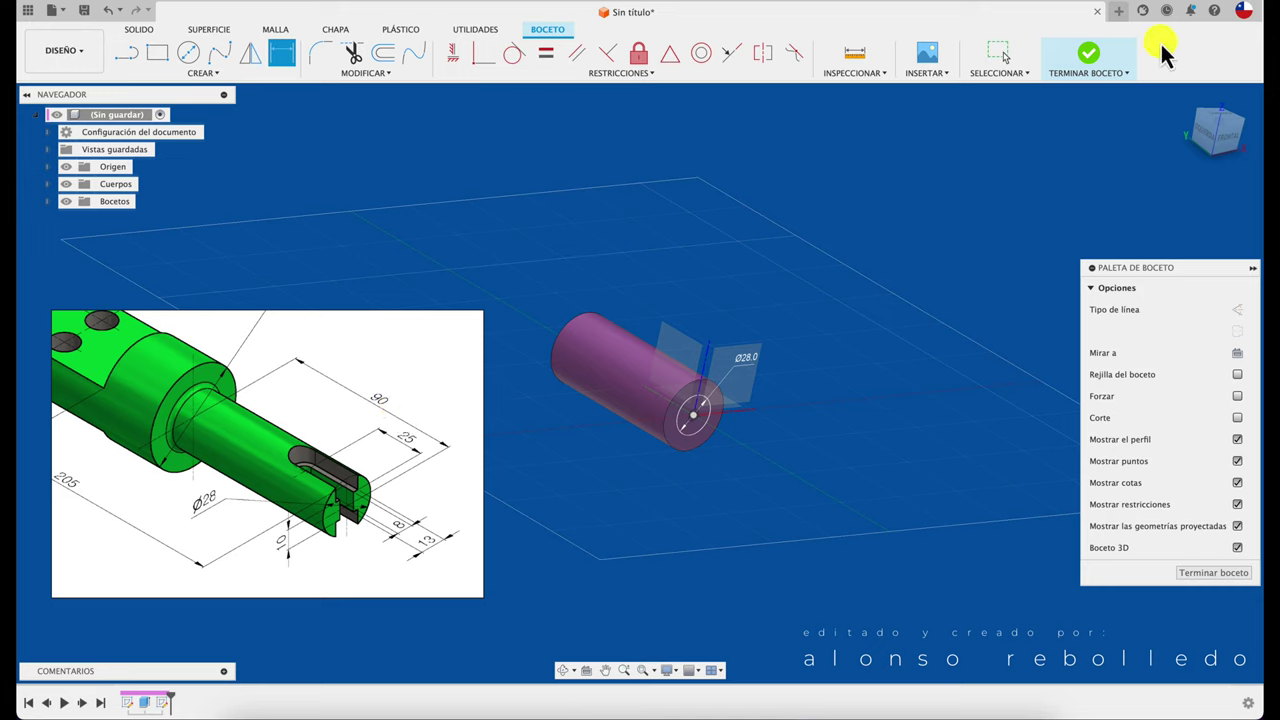
Step: Finish the sketch and extrude the 28 mm circle 90 mm, joined to the cylinder
click(1087, 58)
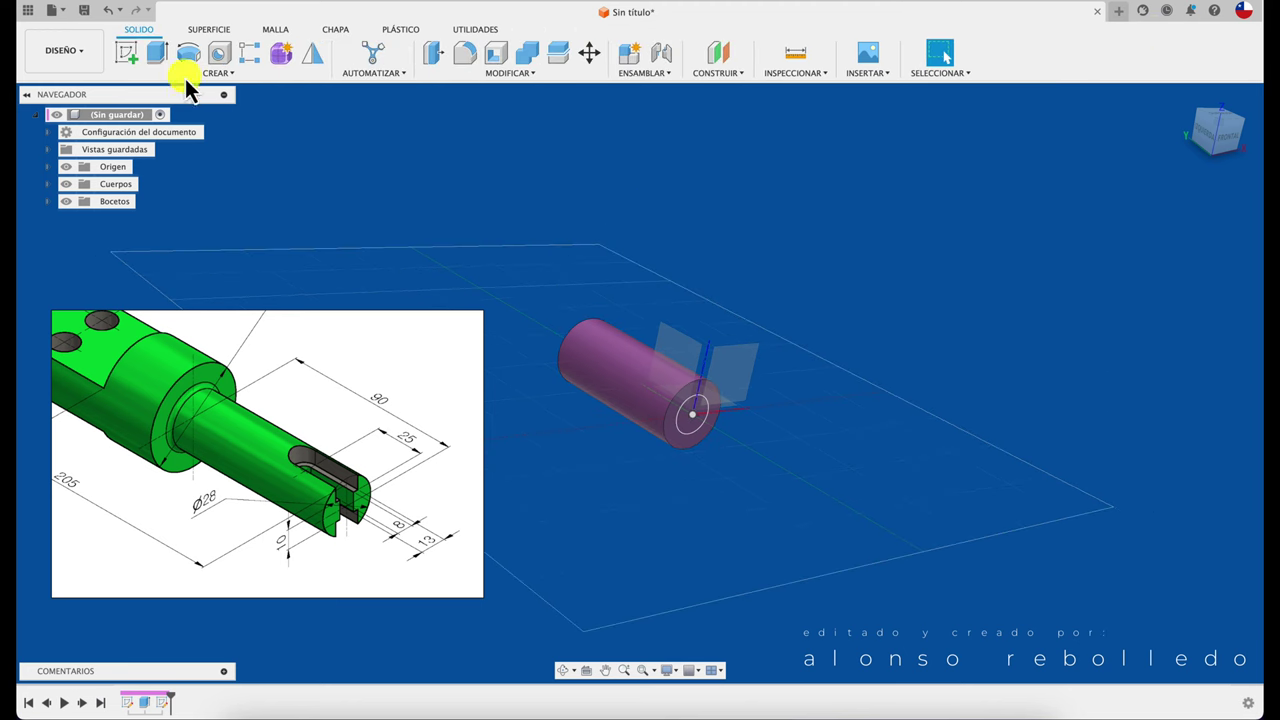
click(157, 52)
click(694, 436)
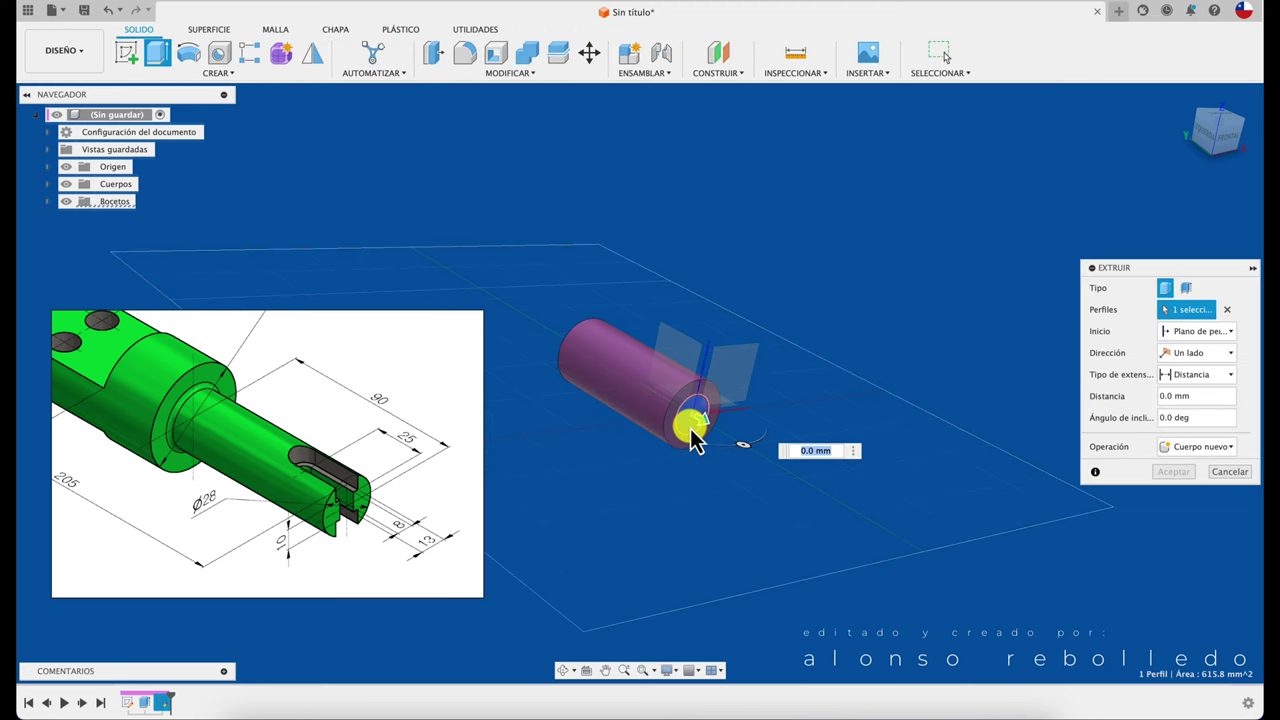
drag(694, 436, 845, 515)
text(90)
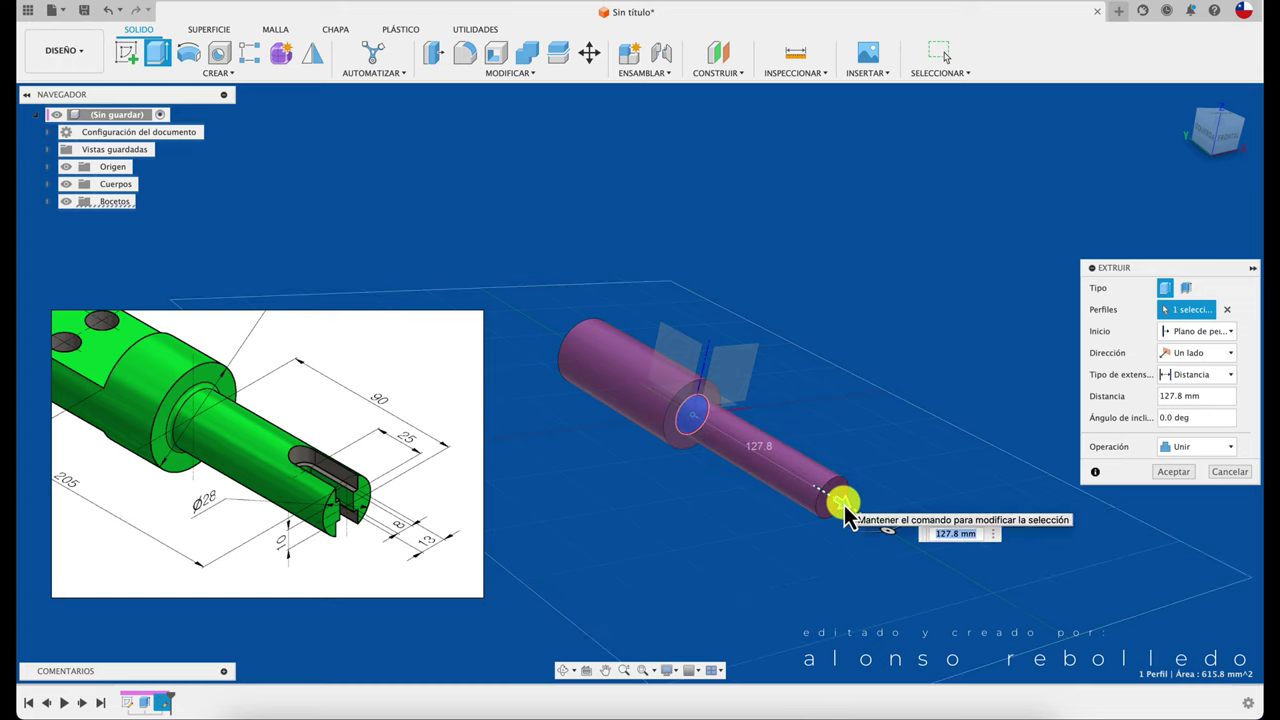
click(1173, 471)
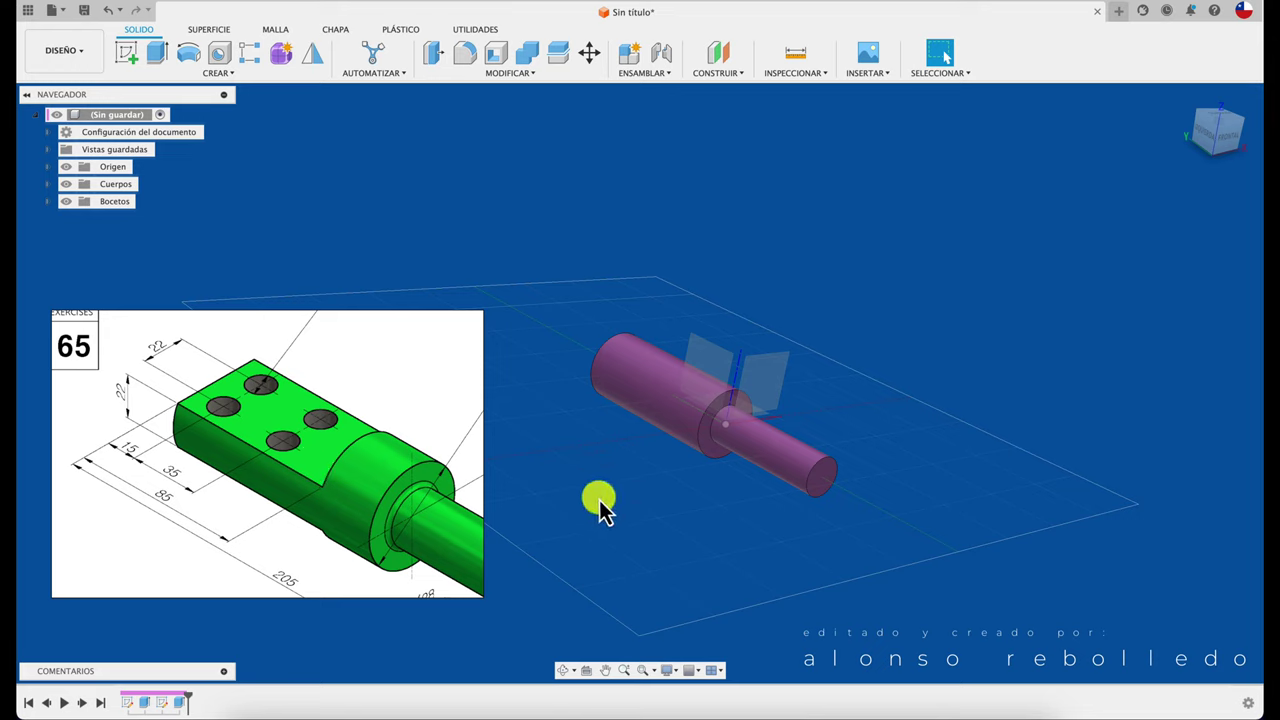
shift+middle_drag(600, 470, 658, 508)
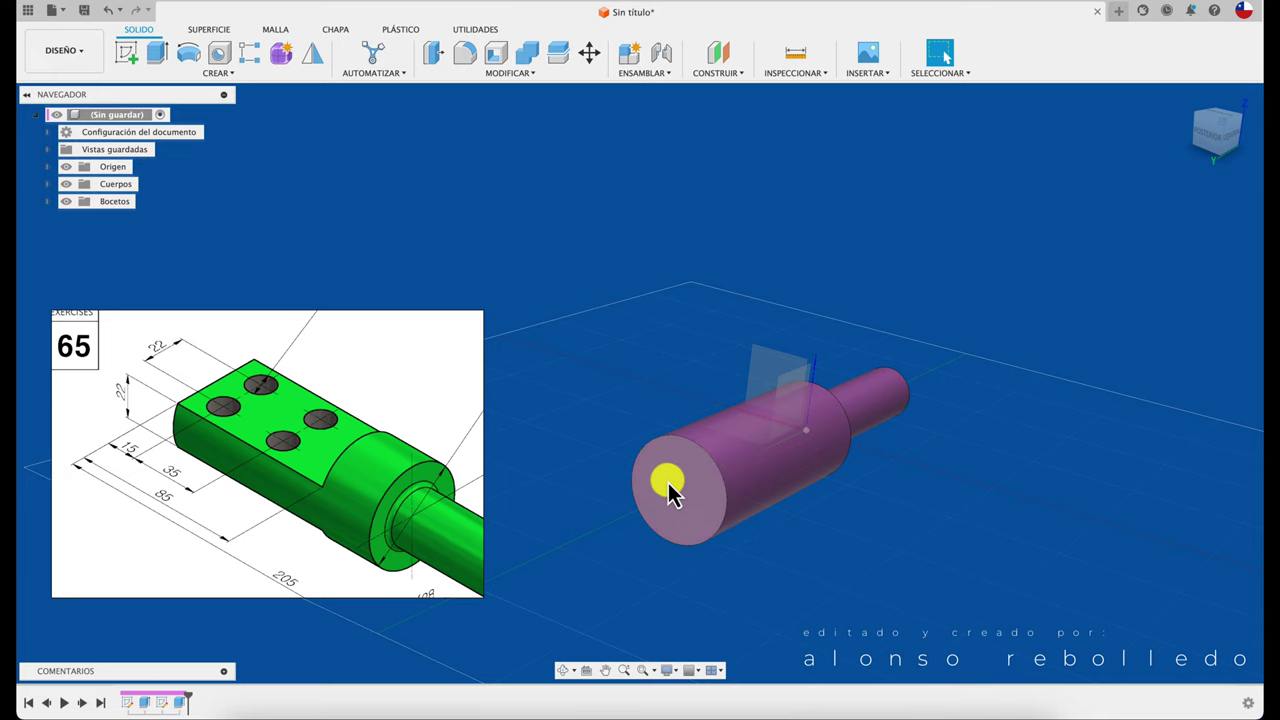
Step: Sketch on the large cylinder's far end face with a horizontal line across its centre
click(126, 52)
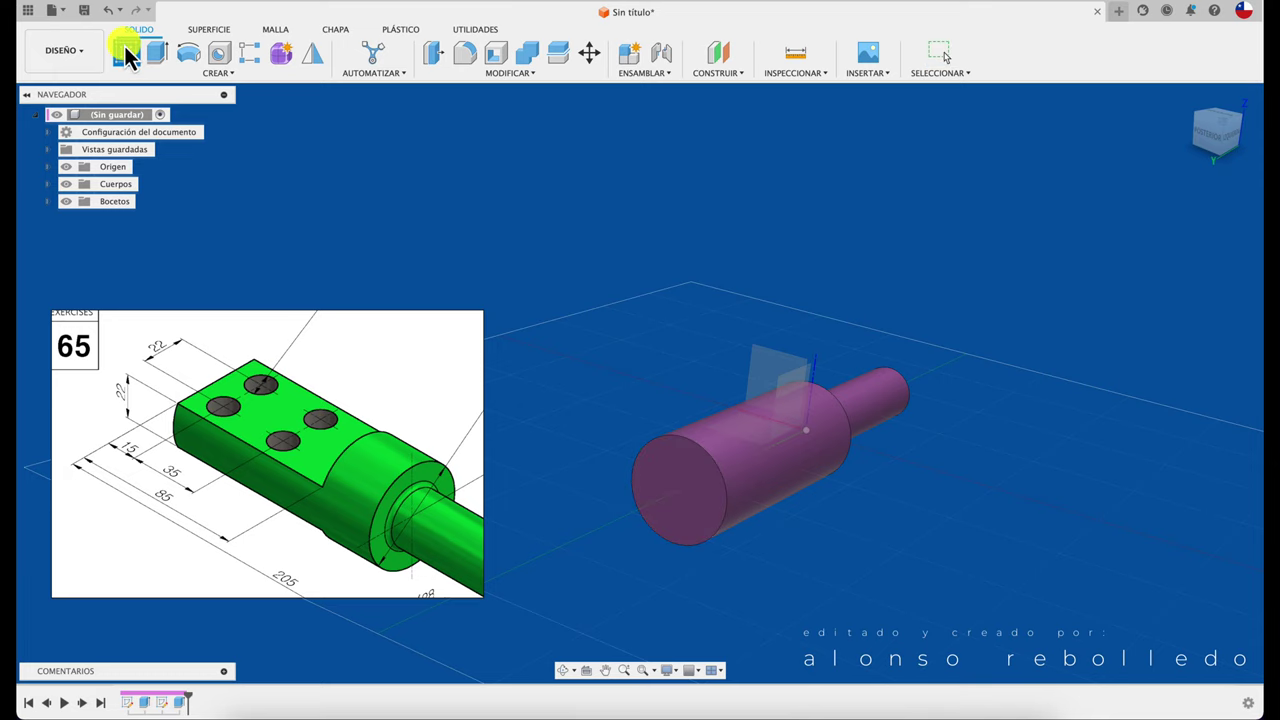
click(658, 477)
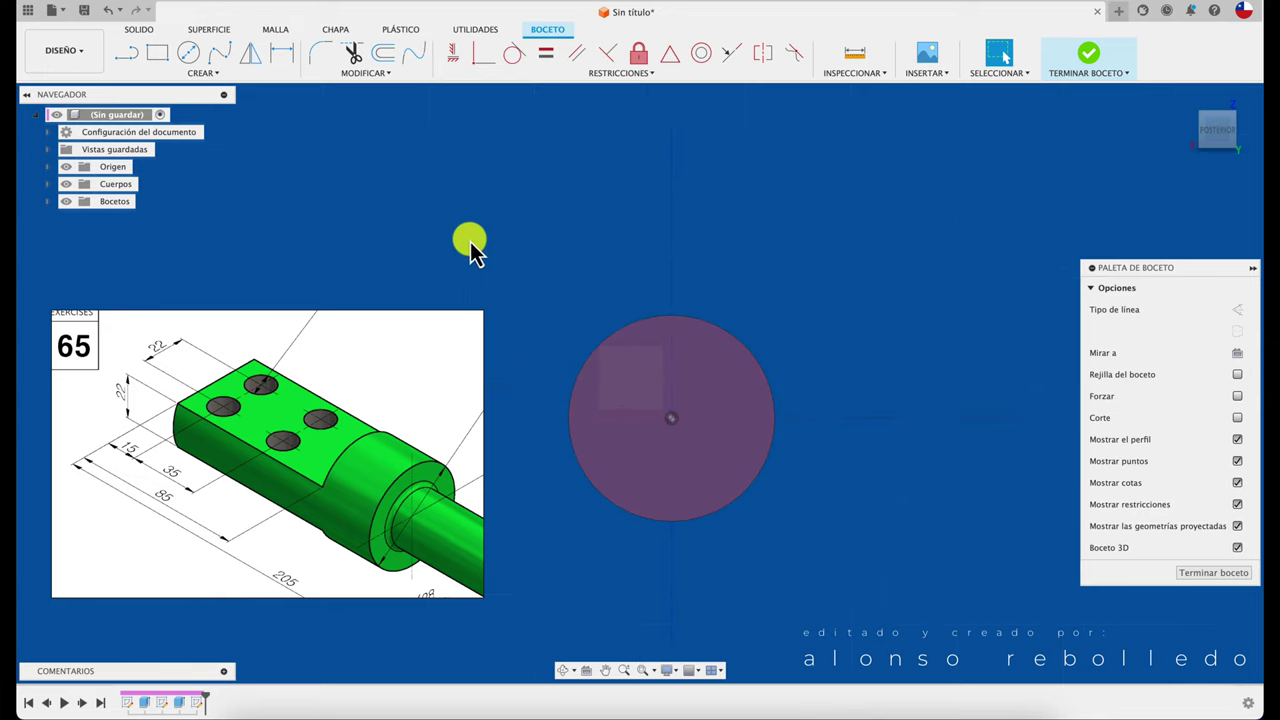
click(122, 52)
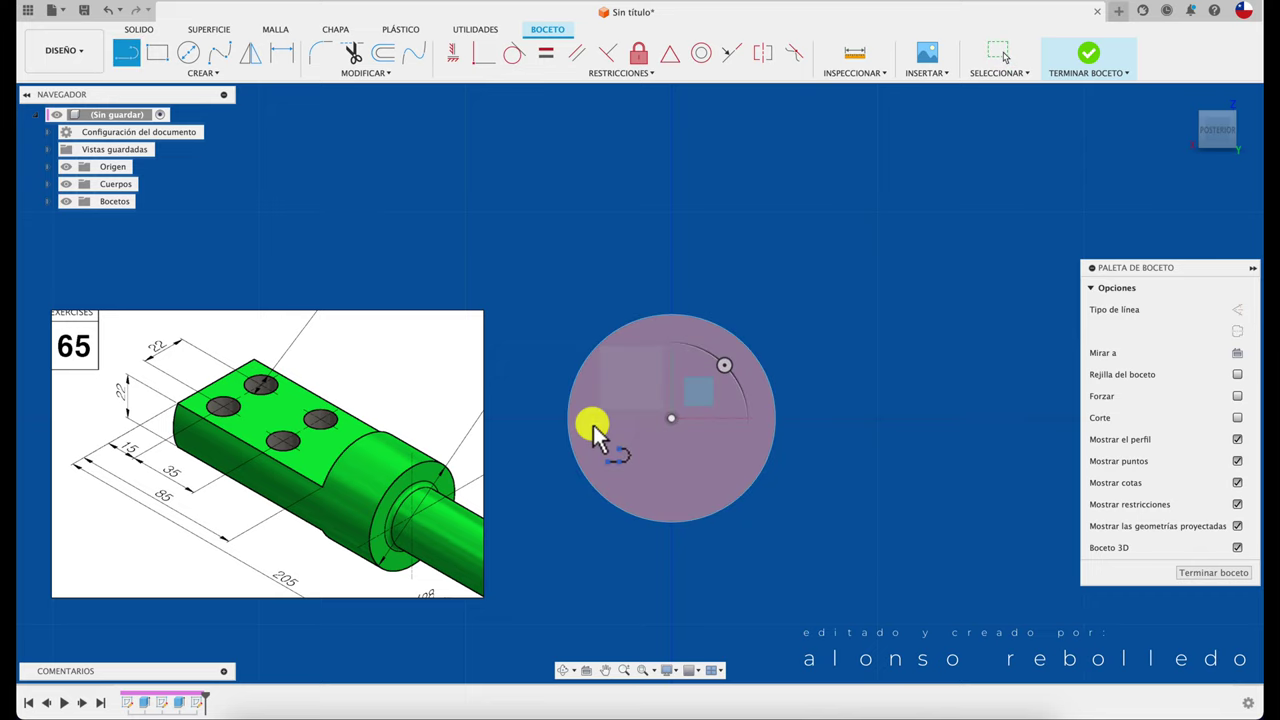
click(671, 419)
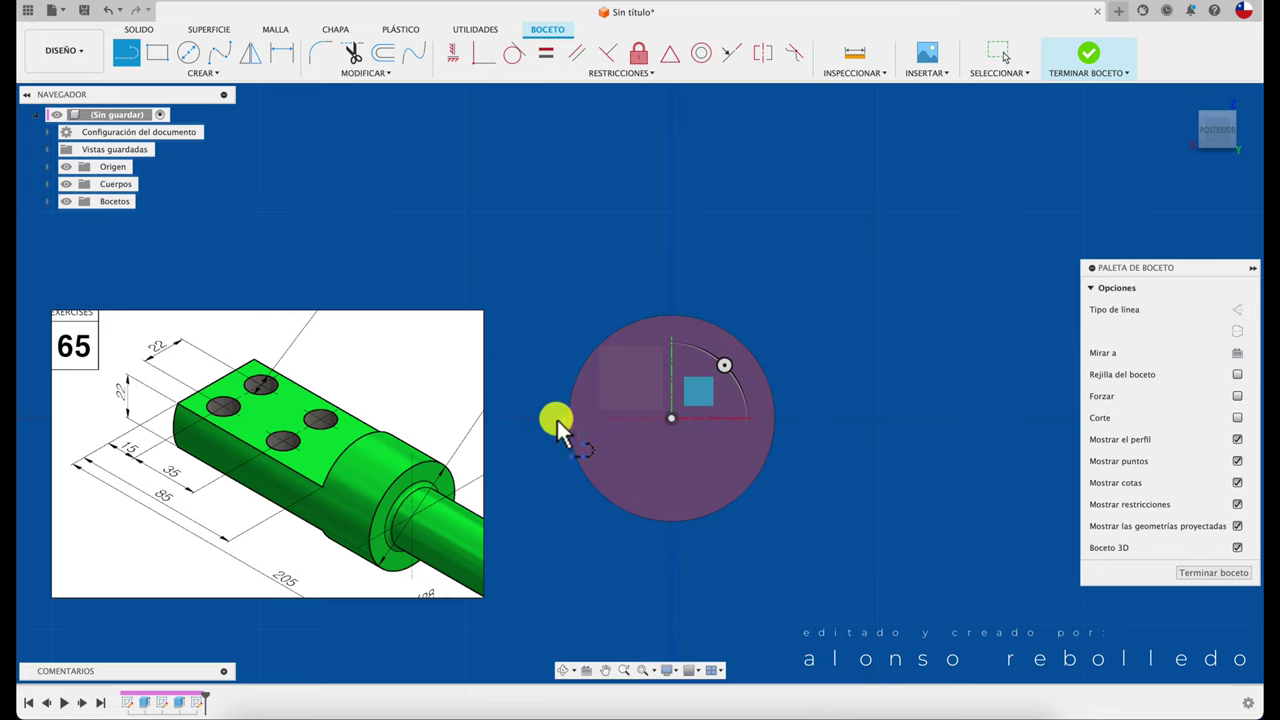
click(518, 418)
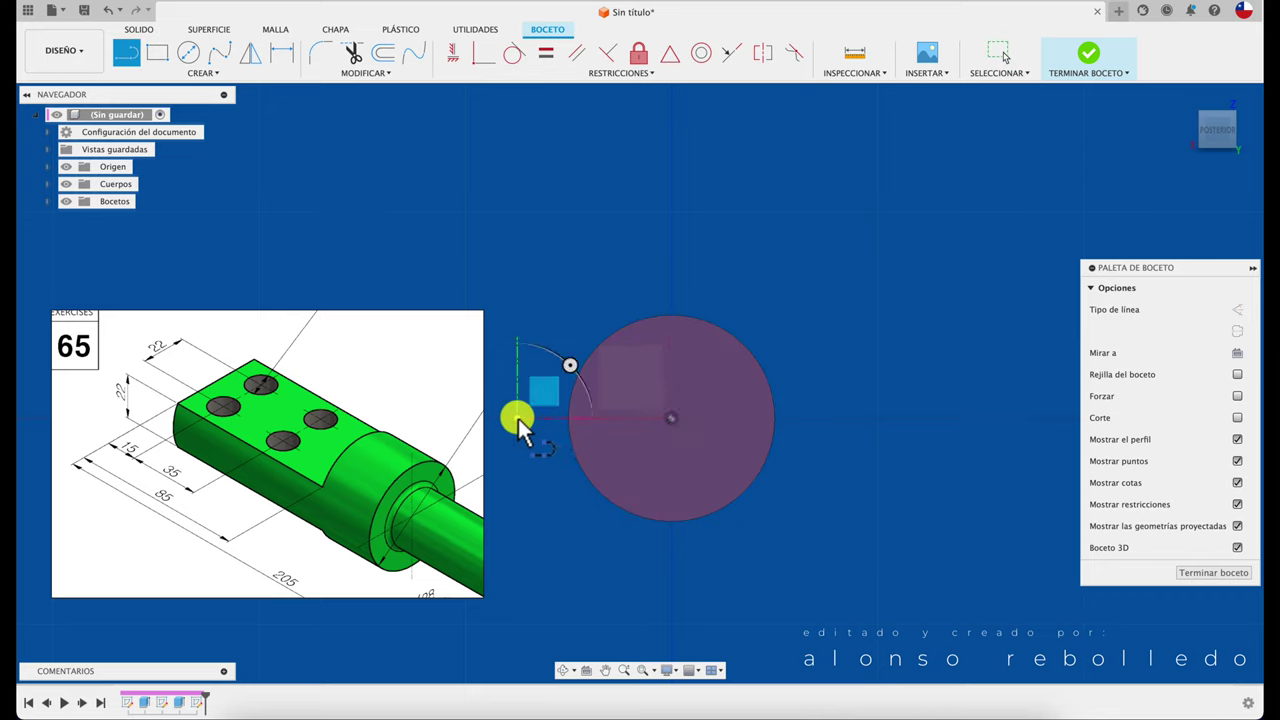
click(830, 418)
key(Escape)
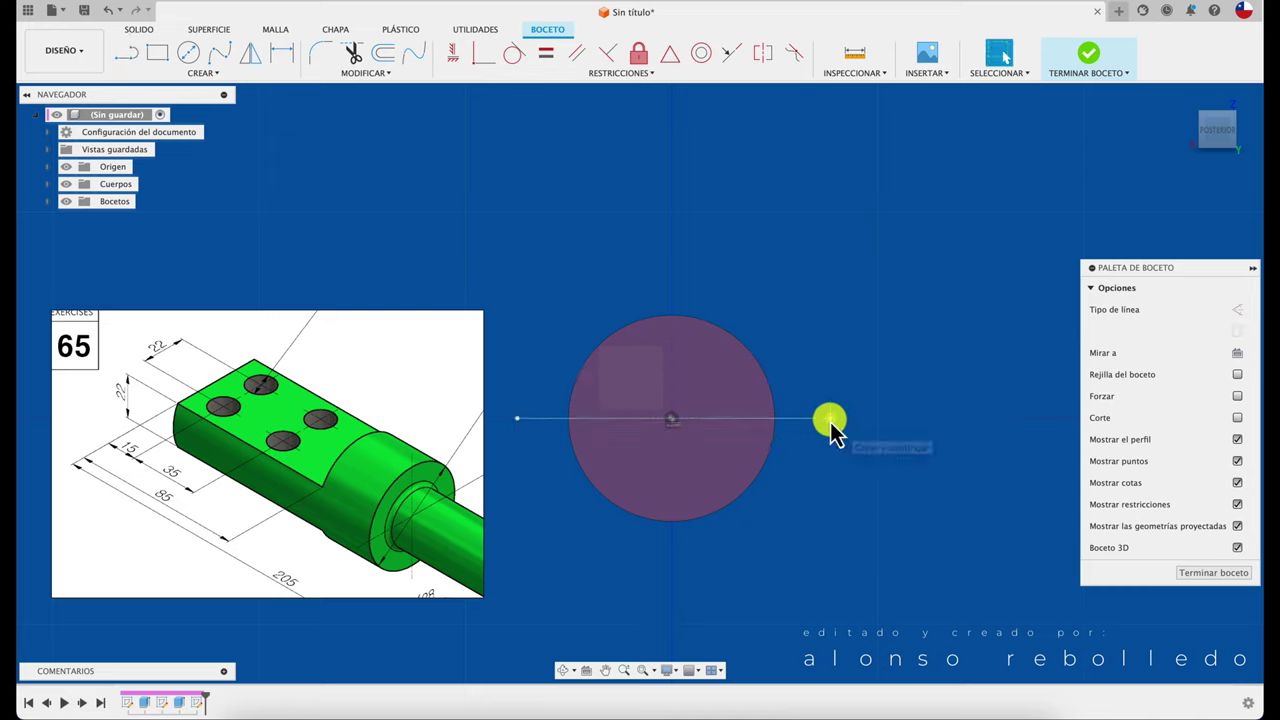
Step: Make the line construction geometry, delete it, then undo the deletion
click(805, 420)
drag(1174, 279, 1062, 222)
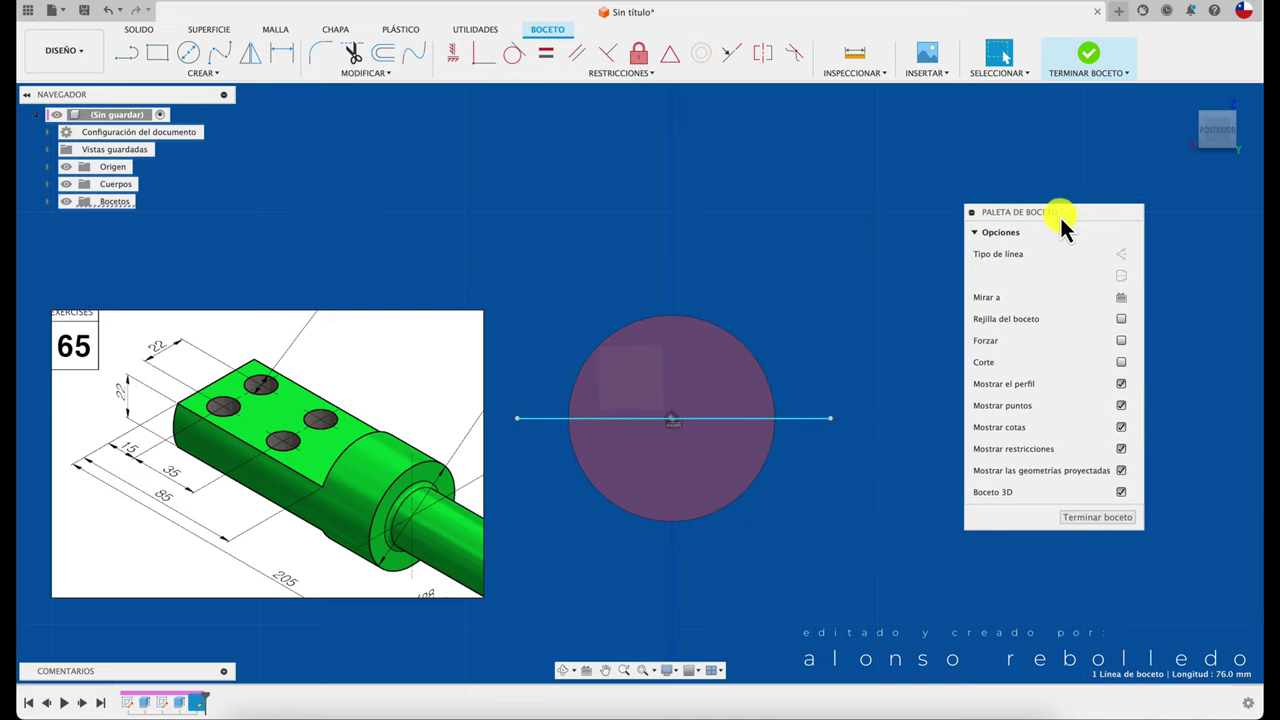
click(1121, 254)
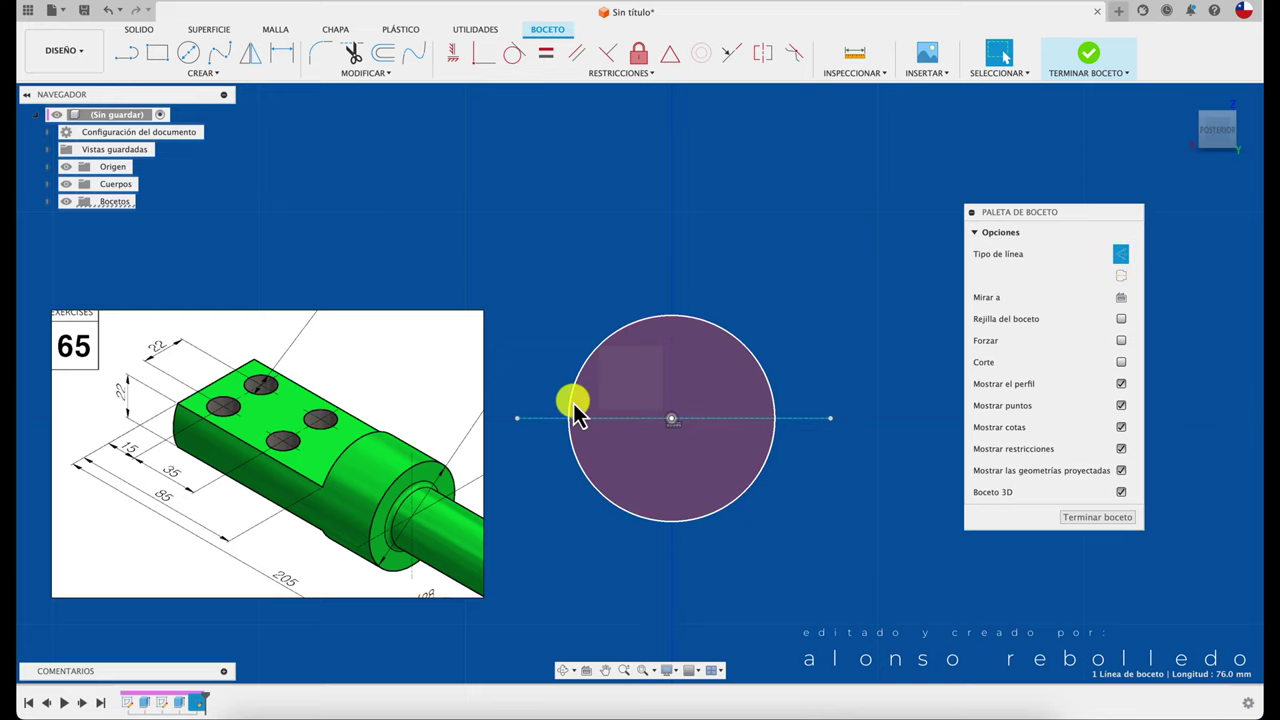
click(545, 455)
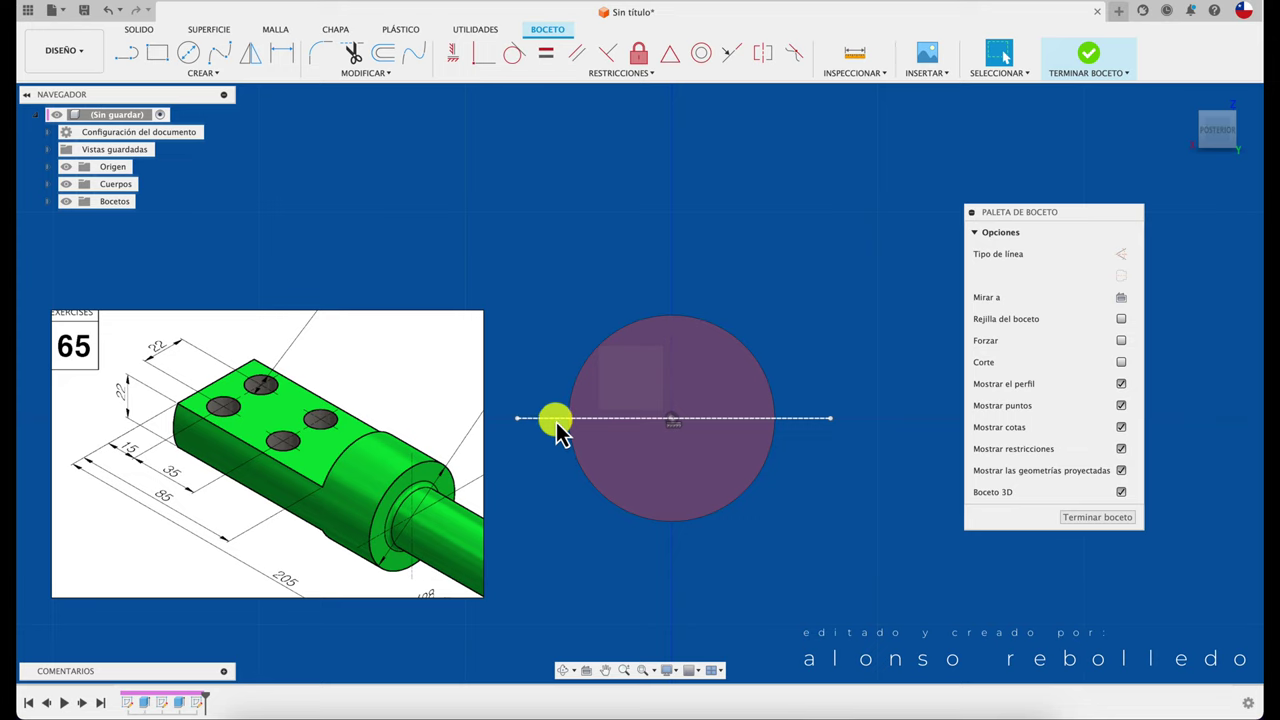
click(556, 419)
key(Delete)
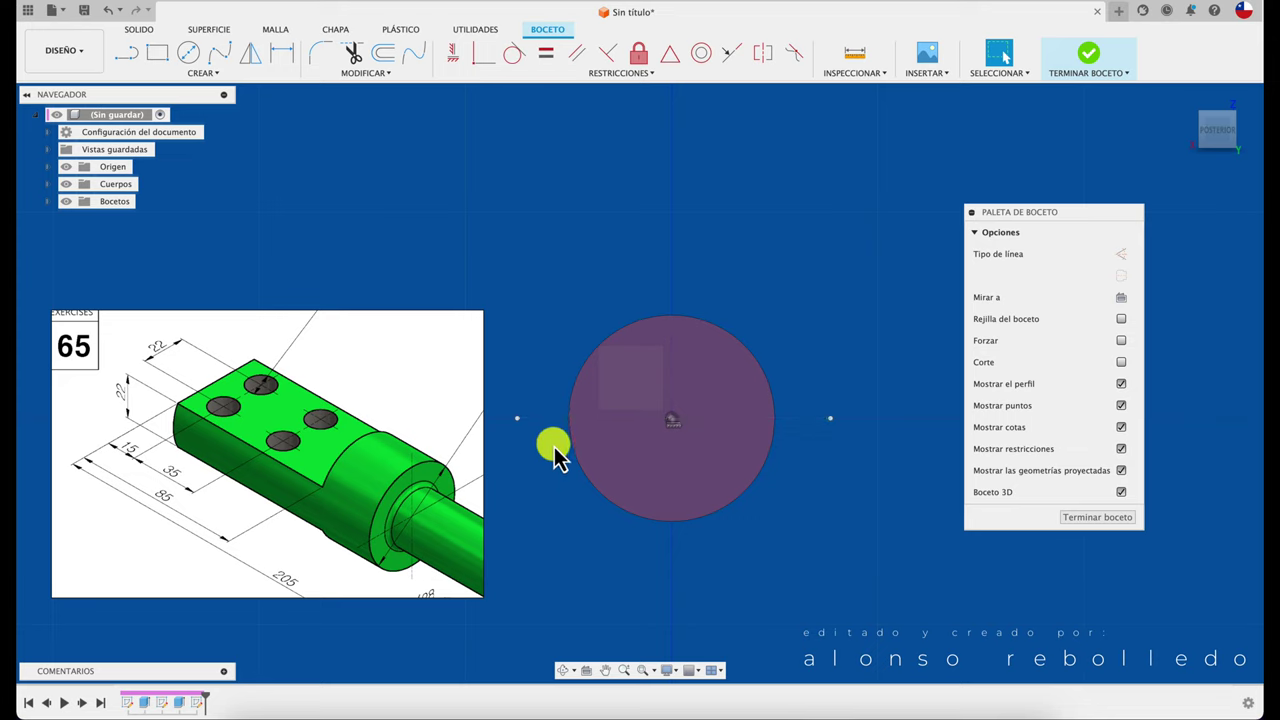
key(ctrl+z)
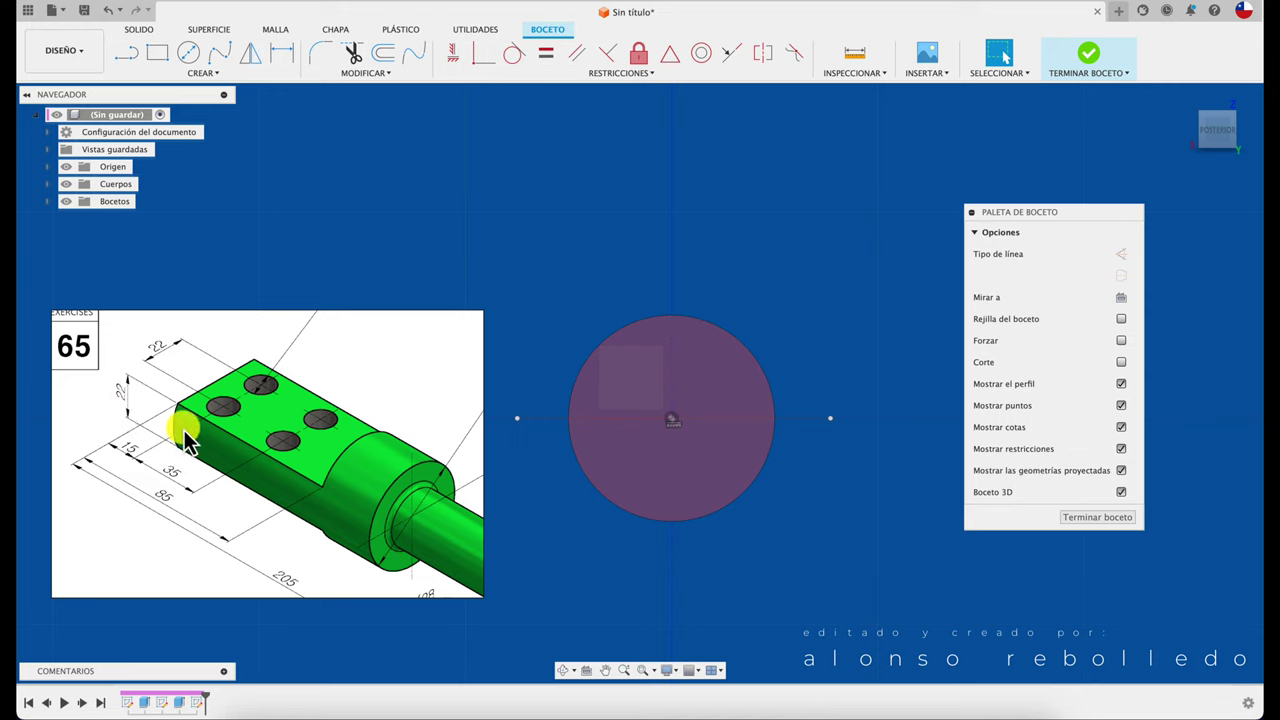
Step: Offset the centreline 11 mm above and 11 mm below to mark a 22 mm band
click(386, 56)
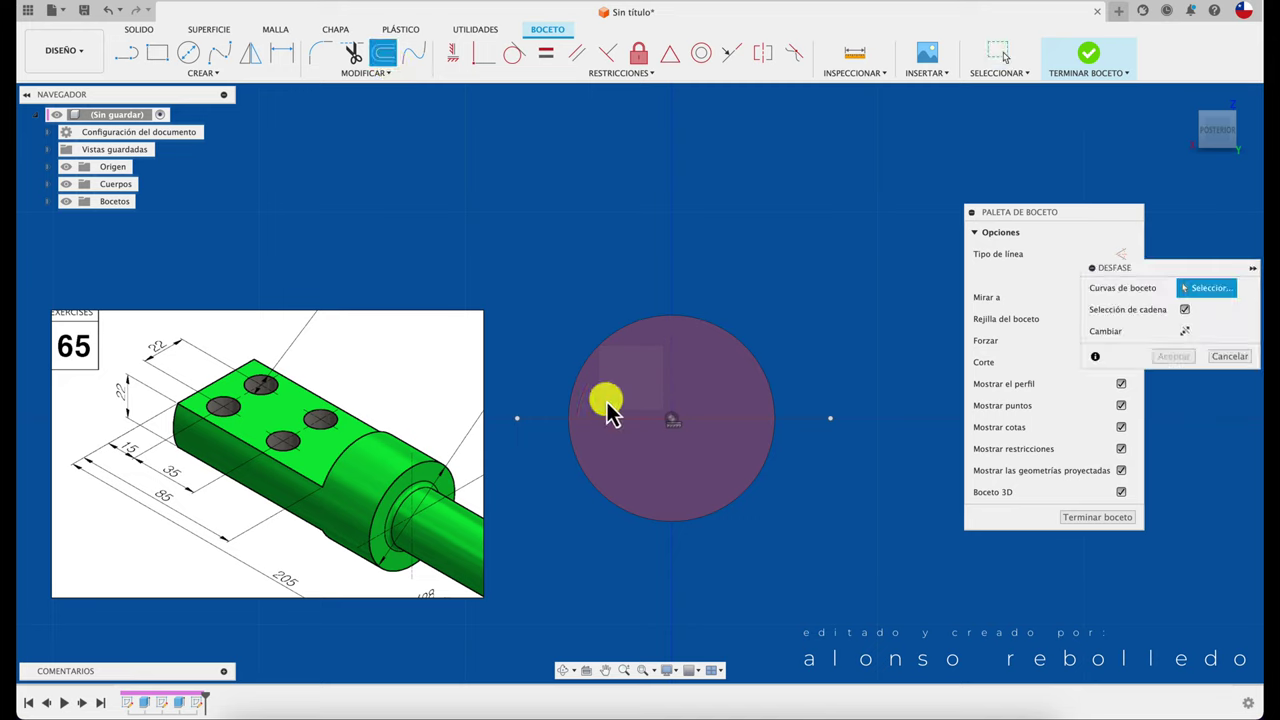
click(556, 419)
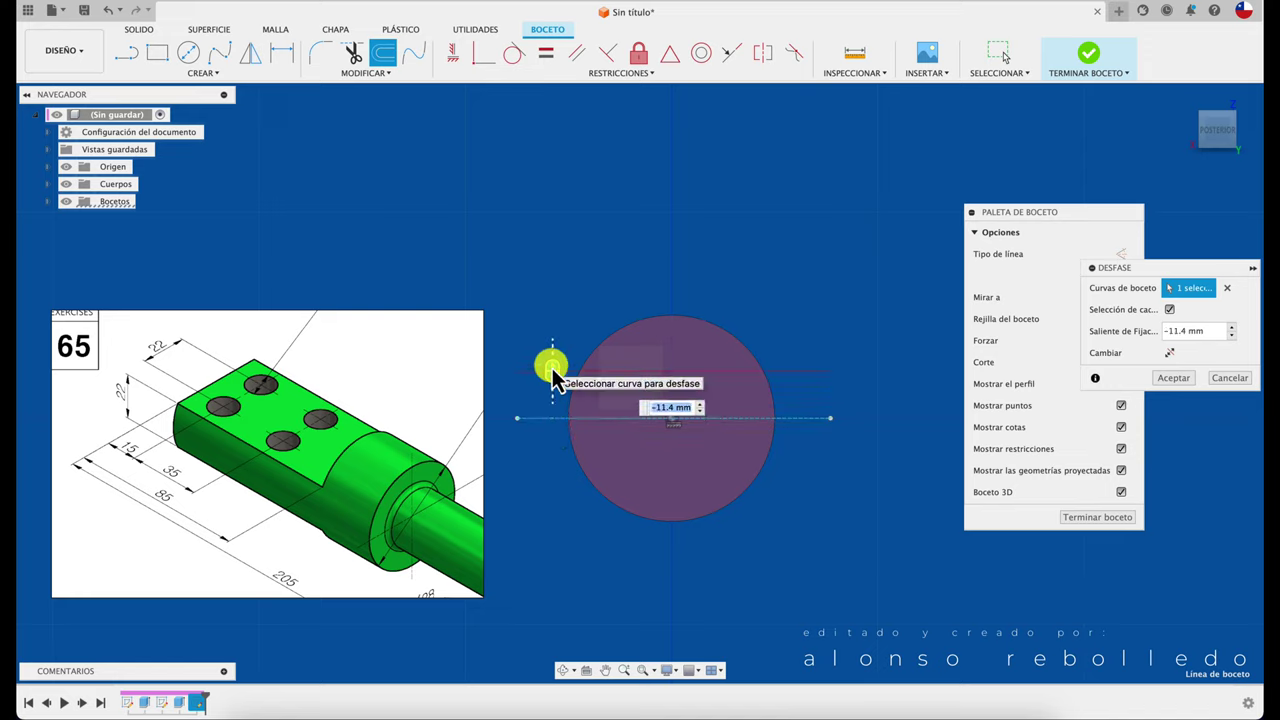
text(-11)
key(Return)
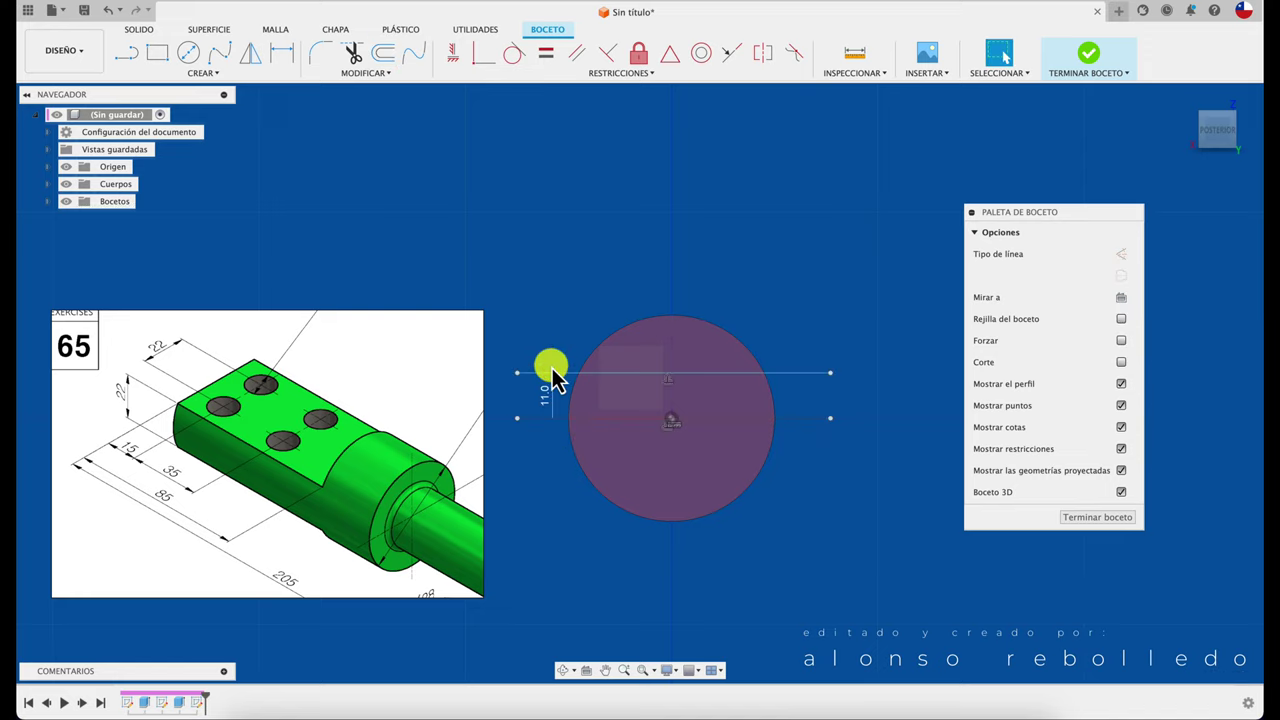
click(384, 52)
click(540, 418)
text(11)
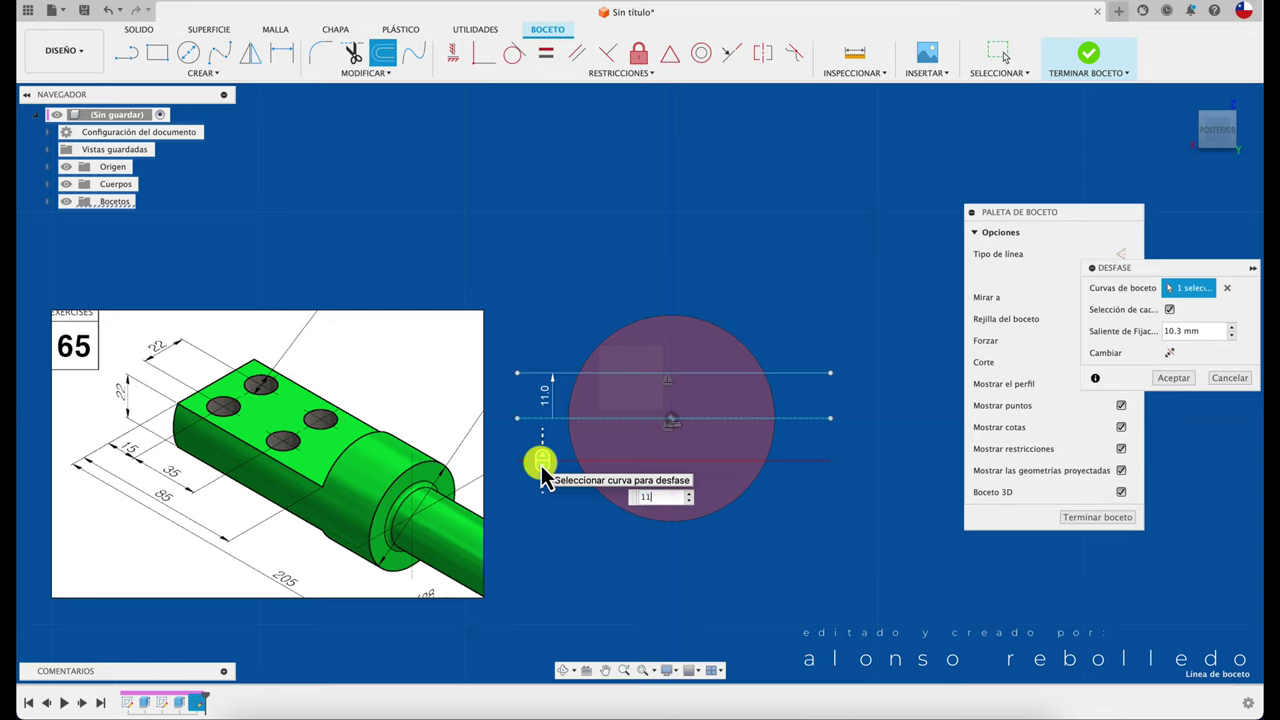
key(Return)
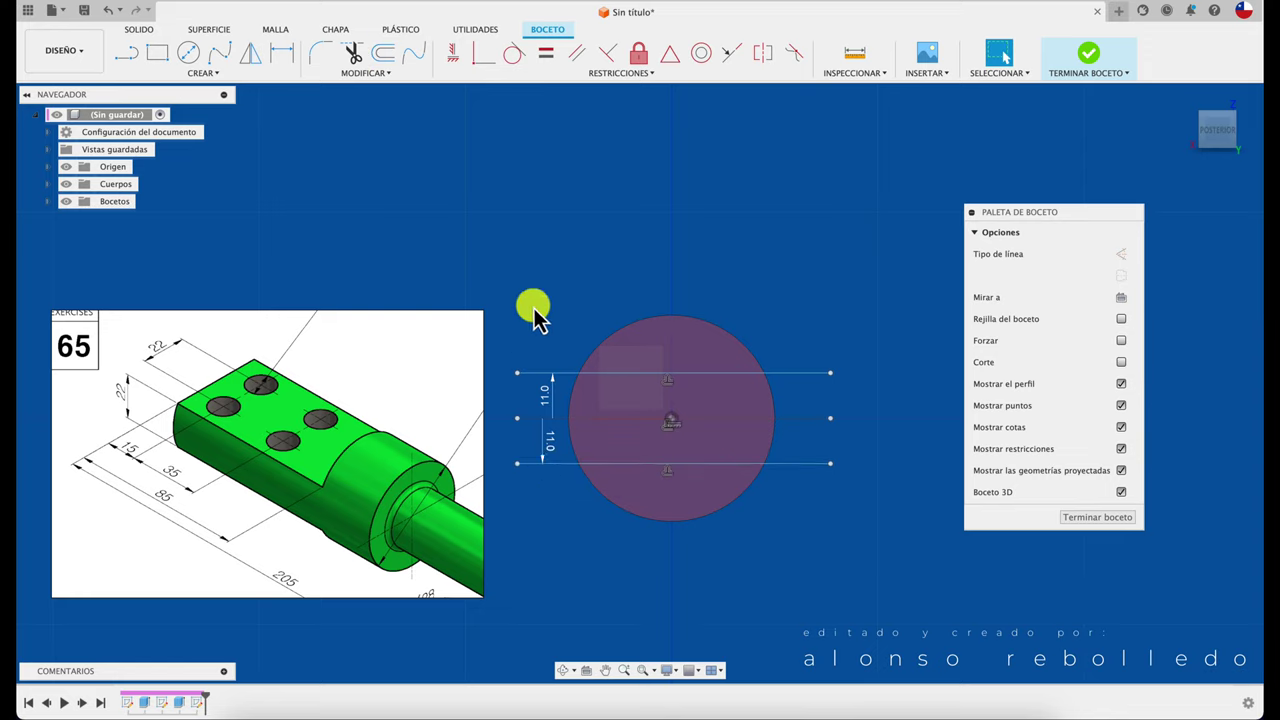
click(132, 55)
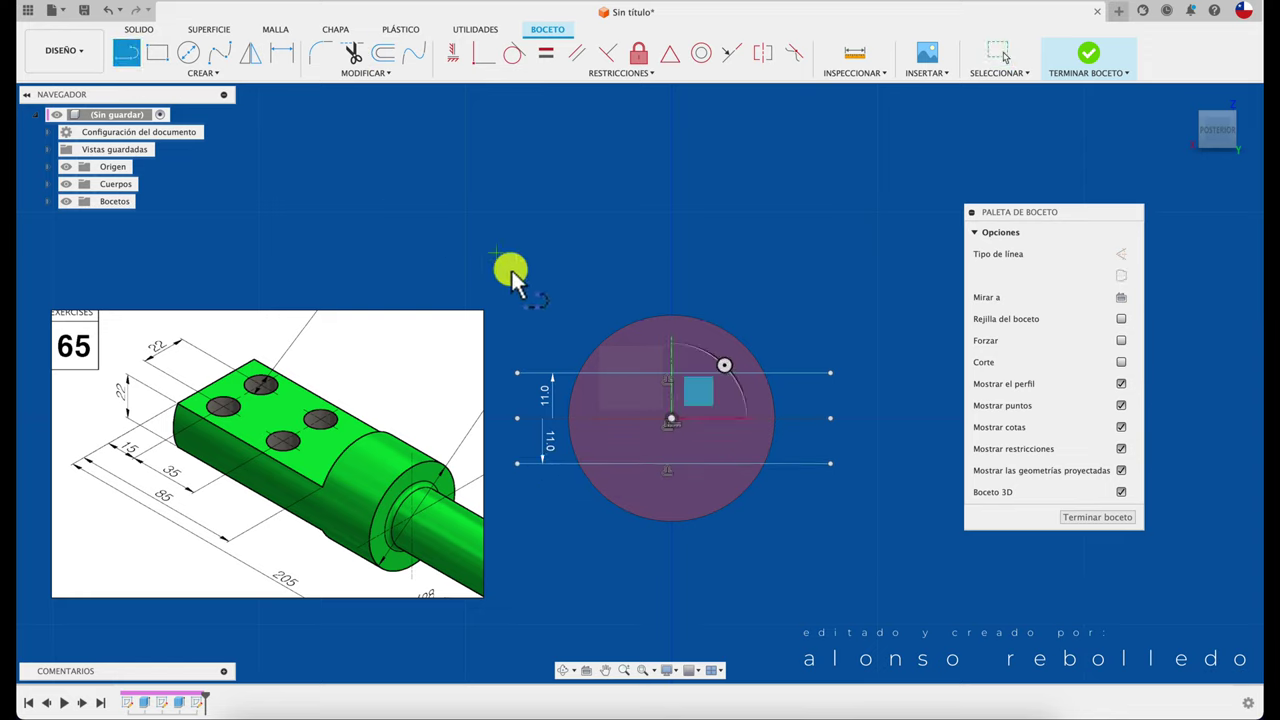
Step: Finish the sketch and cut both outer regions 85 mm deep, leaving a flat-sided block
click(1096, 66)
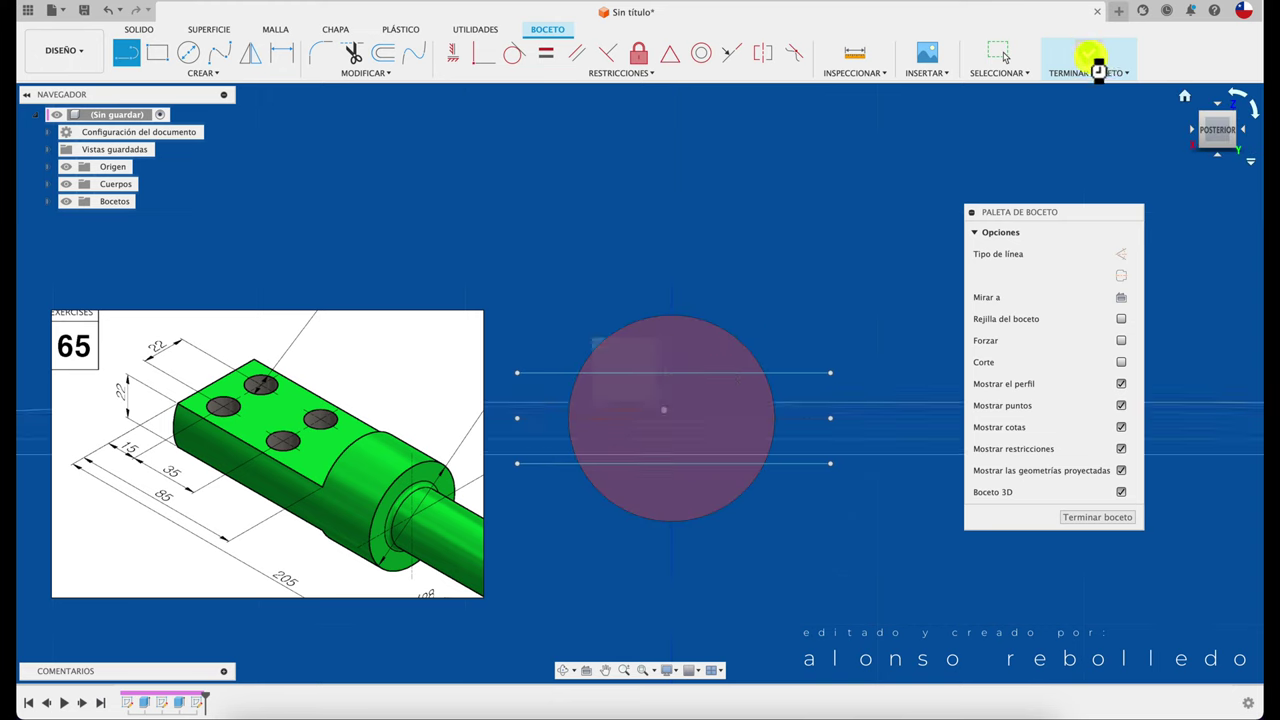
click(157, 57)
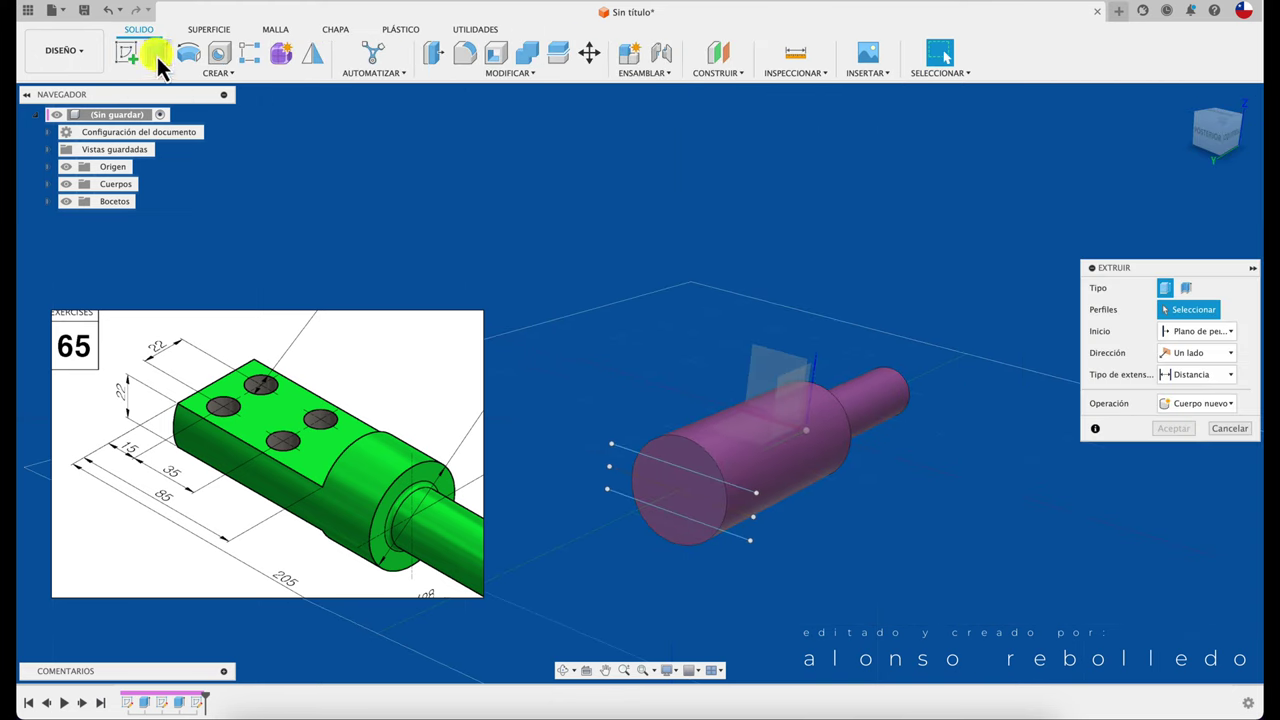
click(675, 457)
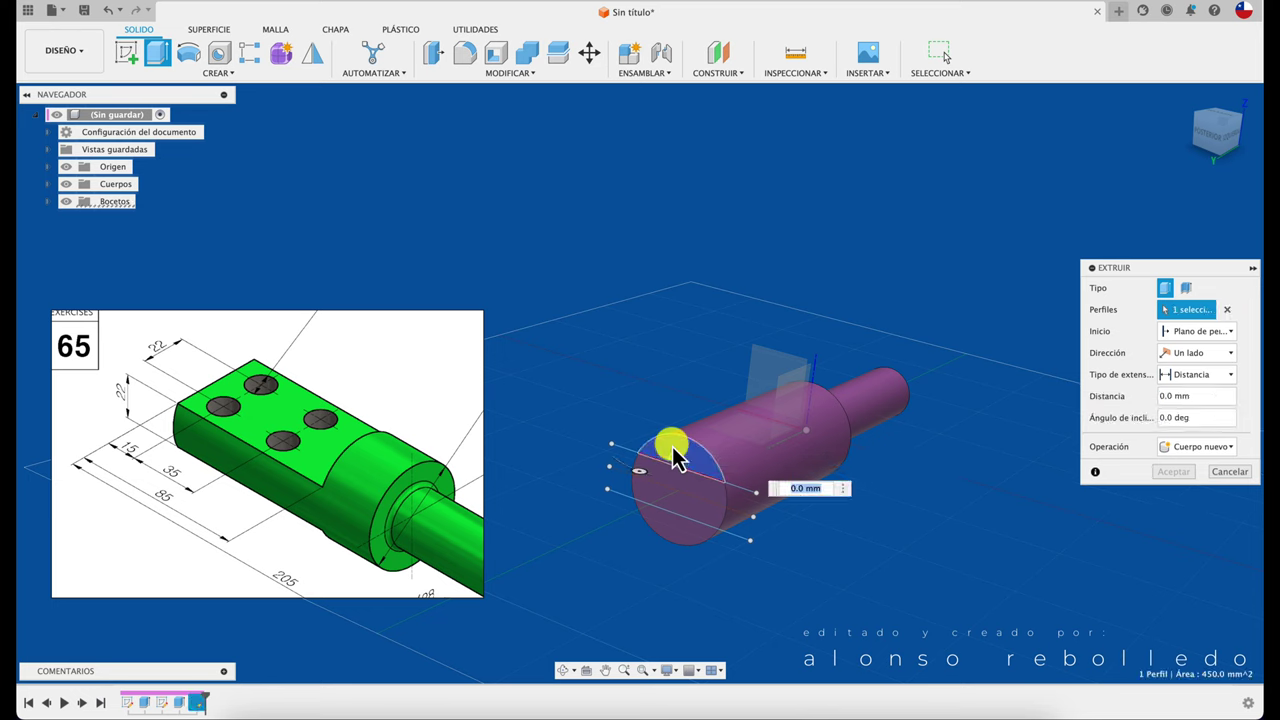
click(673, 530)
drag(670, 548, 756, 486)
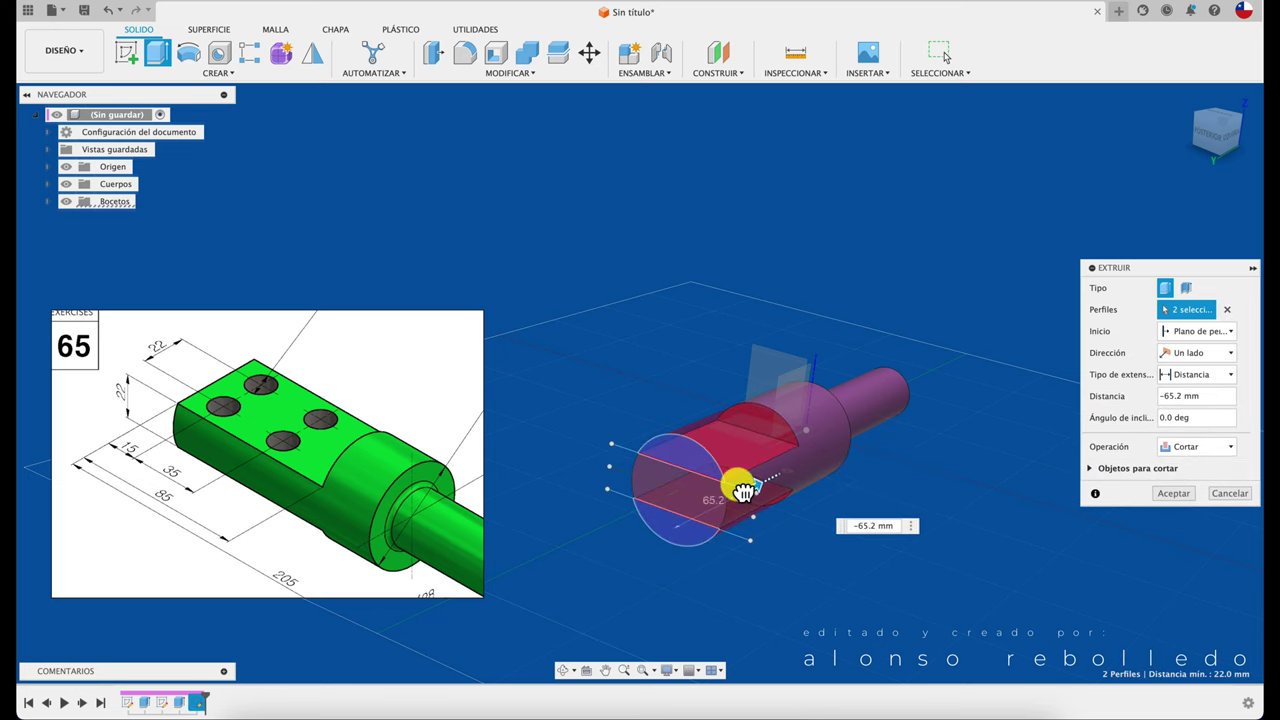
click(1181, 400)
text(-)
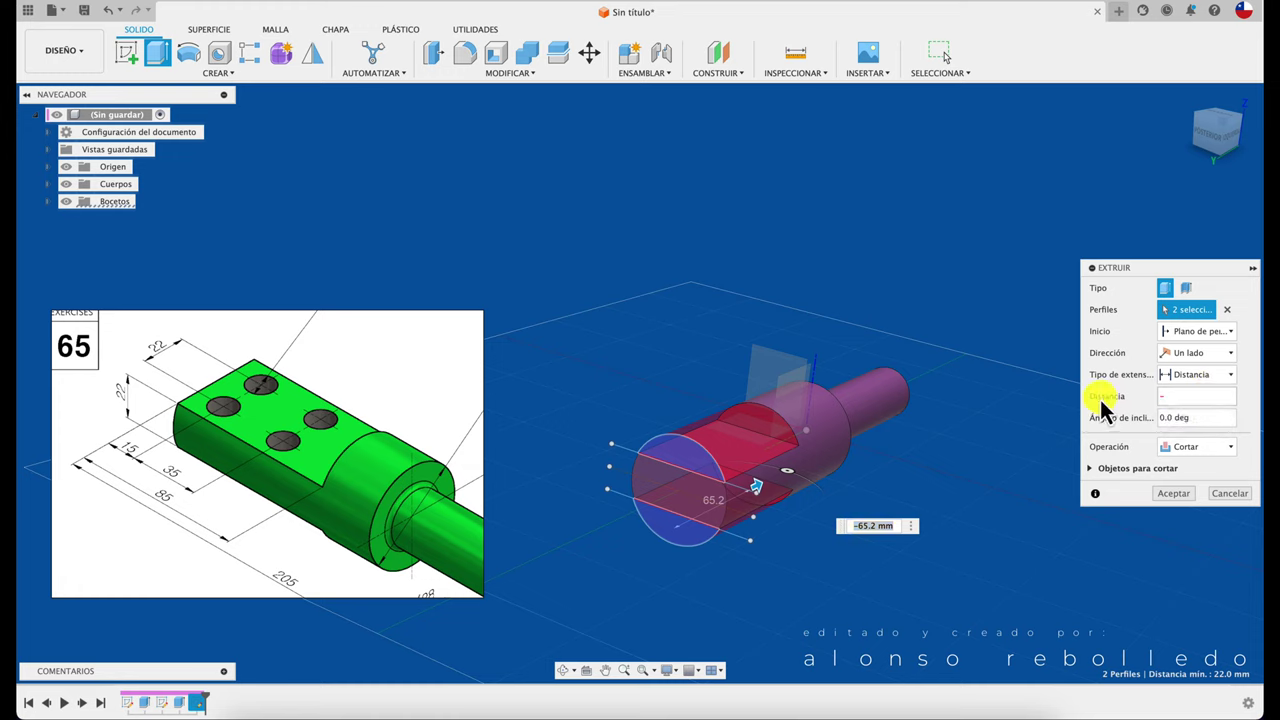
text(85)
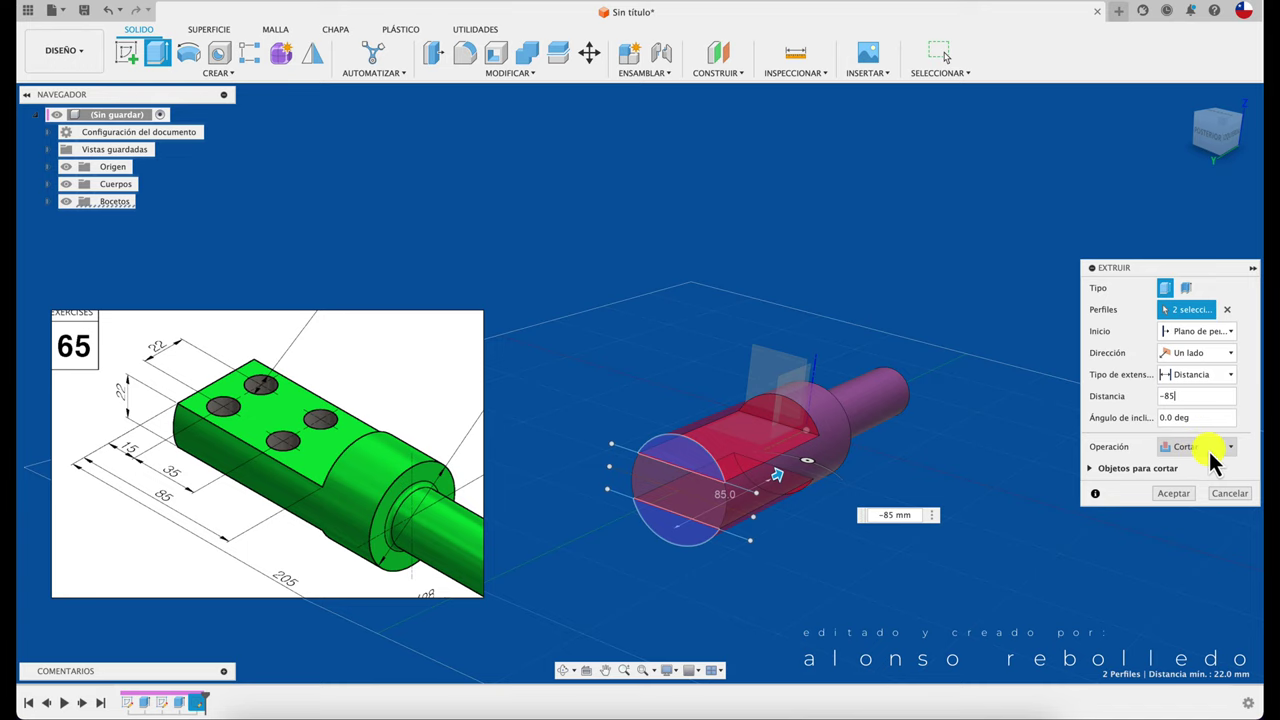
click(1175, 495)
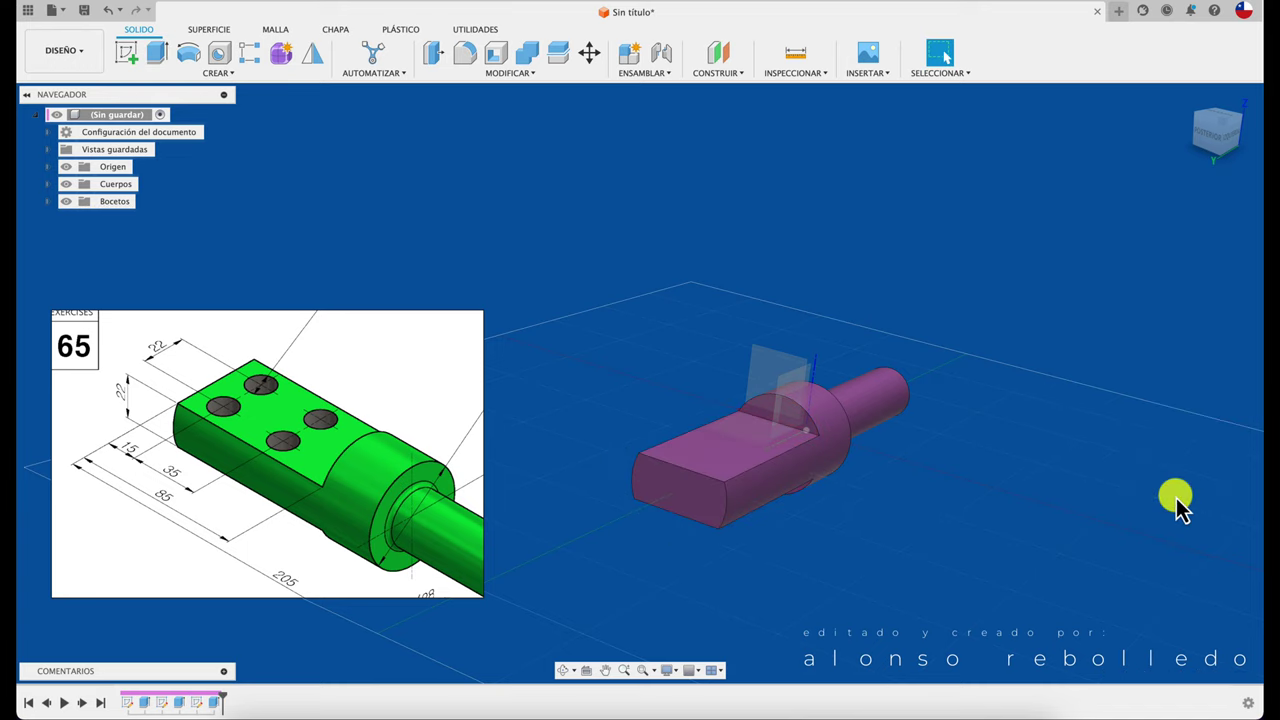
Step: Orbit the part to lie horizontally and start a new sketch on the flat block face
scroll(783, 580, up, 1)
shift+middle_drag(783, 580, 783, 580)
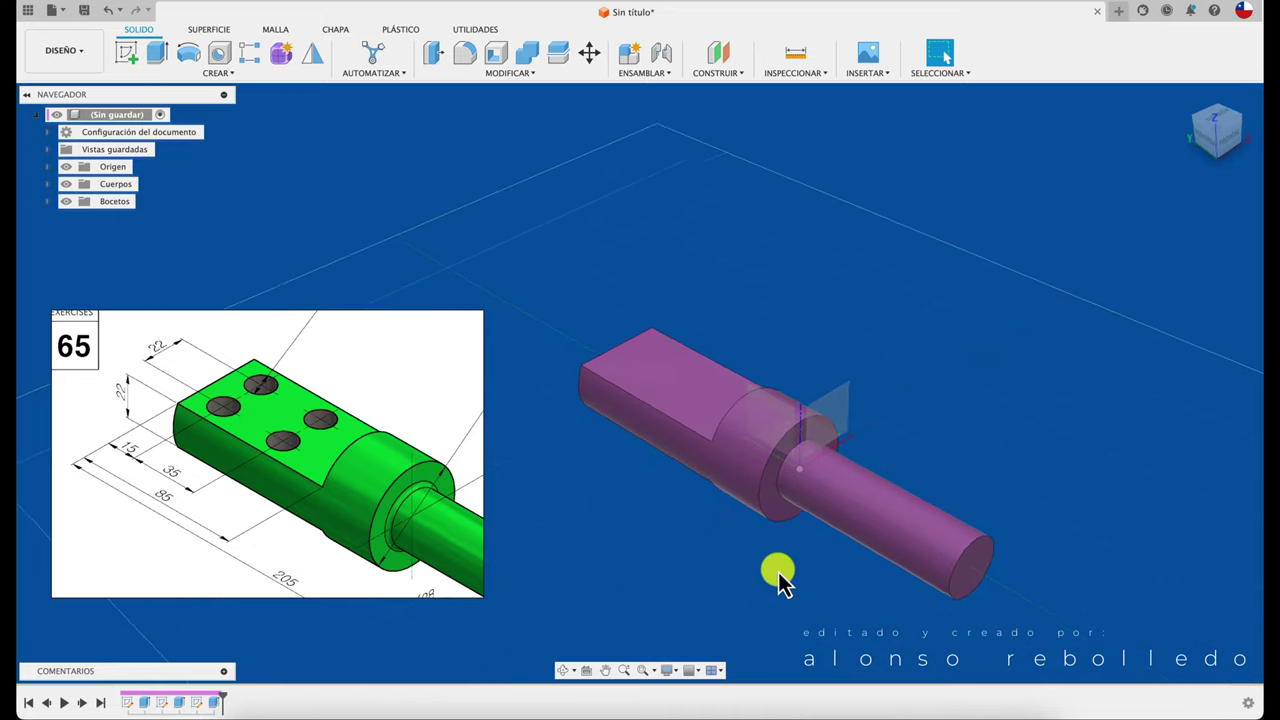
mouse_move(777, 578)
shift+middle_down()
mouse_move(730, 585)
mouse_move(686, 409)
shift+middle_up()
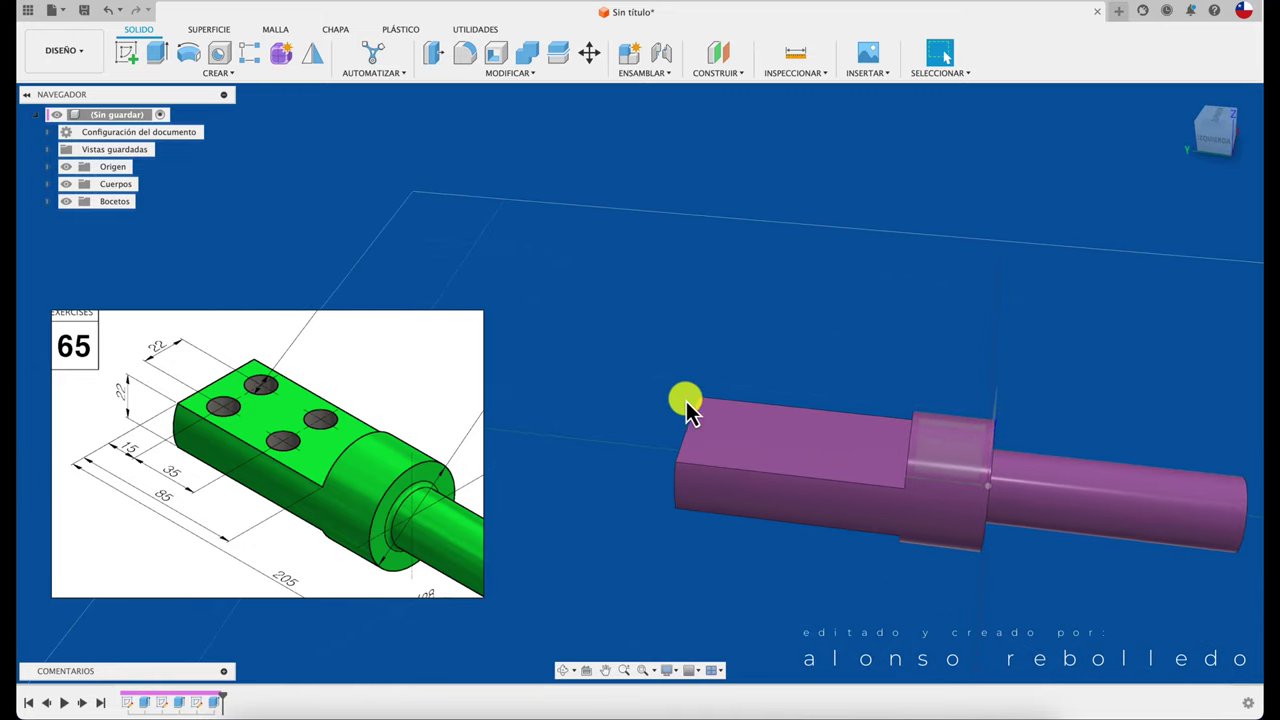
click(128, 55)
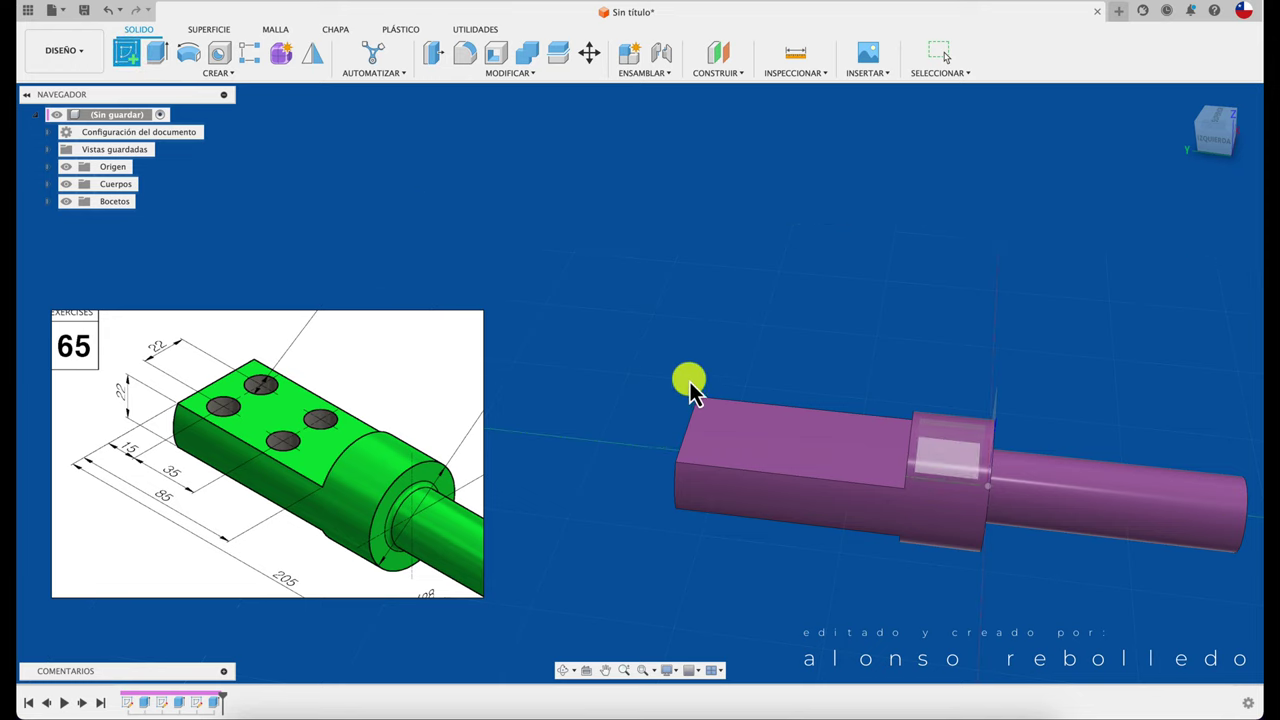
mouse_move(722, 460)
shift+middle_down()
mouse_move(734, 498)
mouse_move(737, 449)
shift+middle_up()
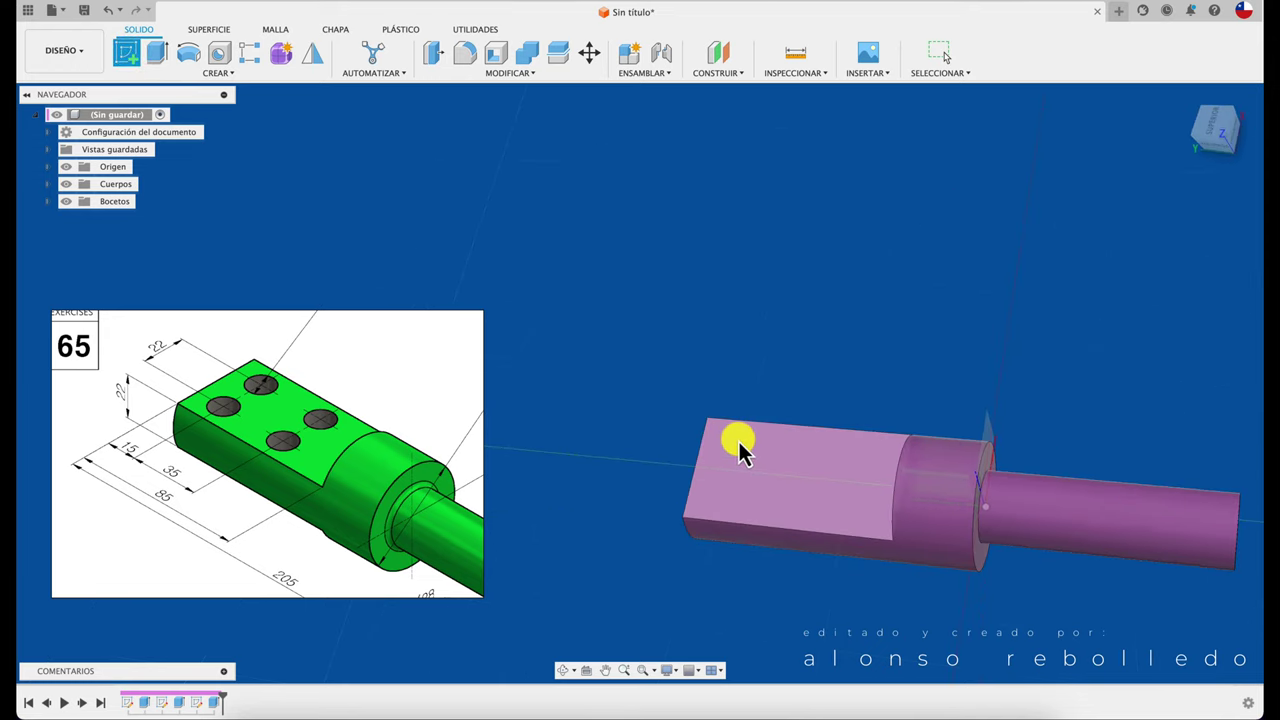
Step: Place the sketch on the block's flat face and frame it with pan, rotate and zoom
click(740, 446)
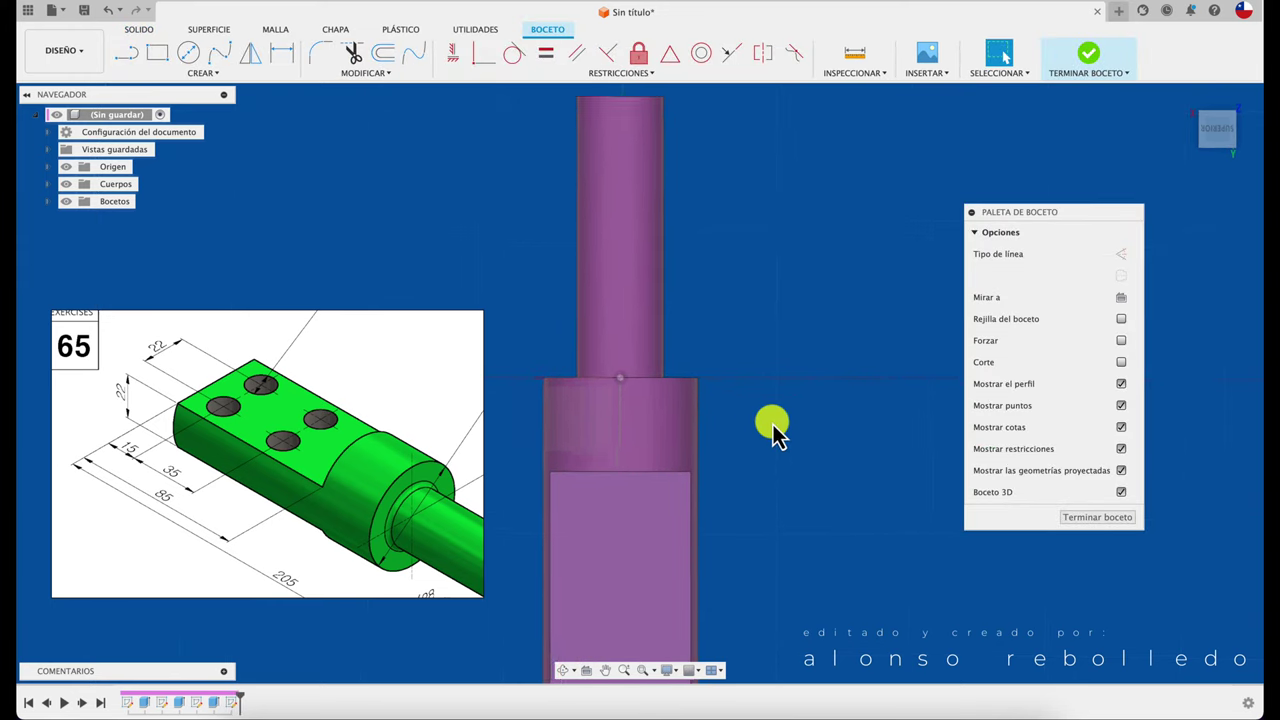
scroll(768, 415, down, 3)
click(605, 670)
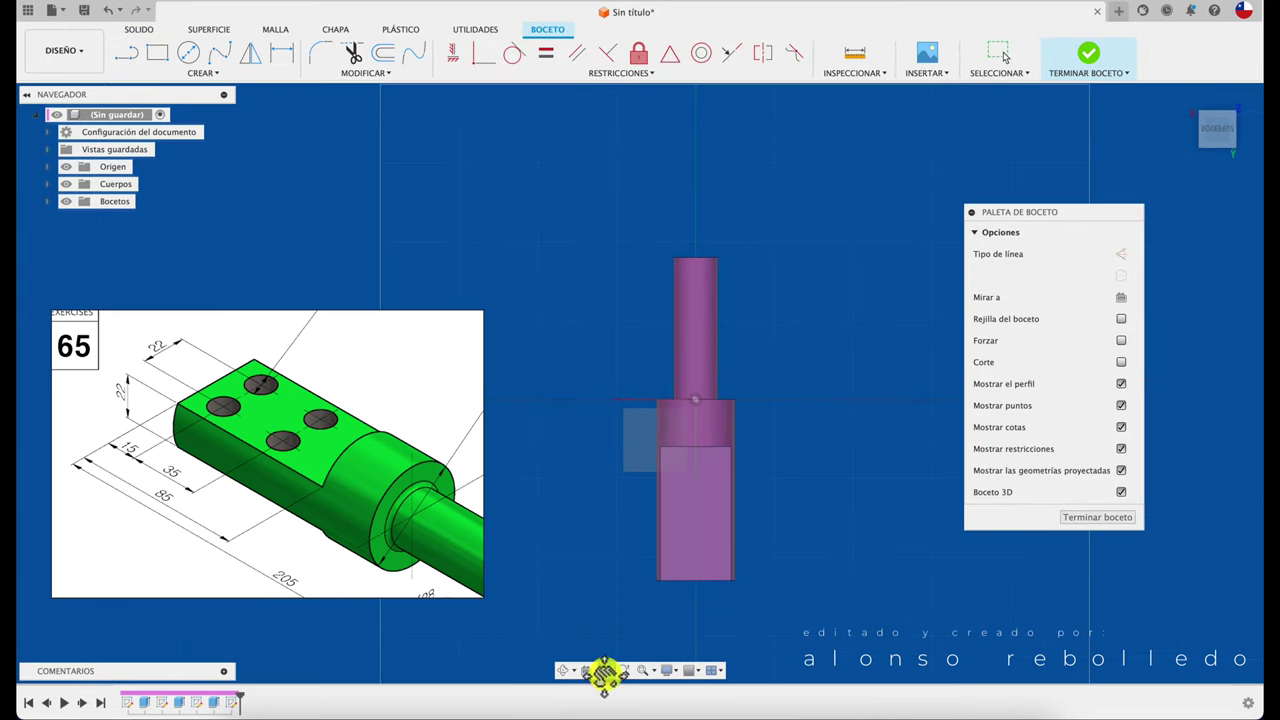
drag(701, 562, 694, 473)
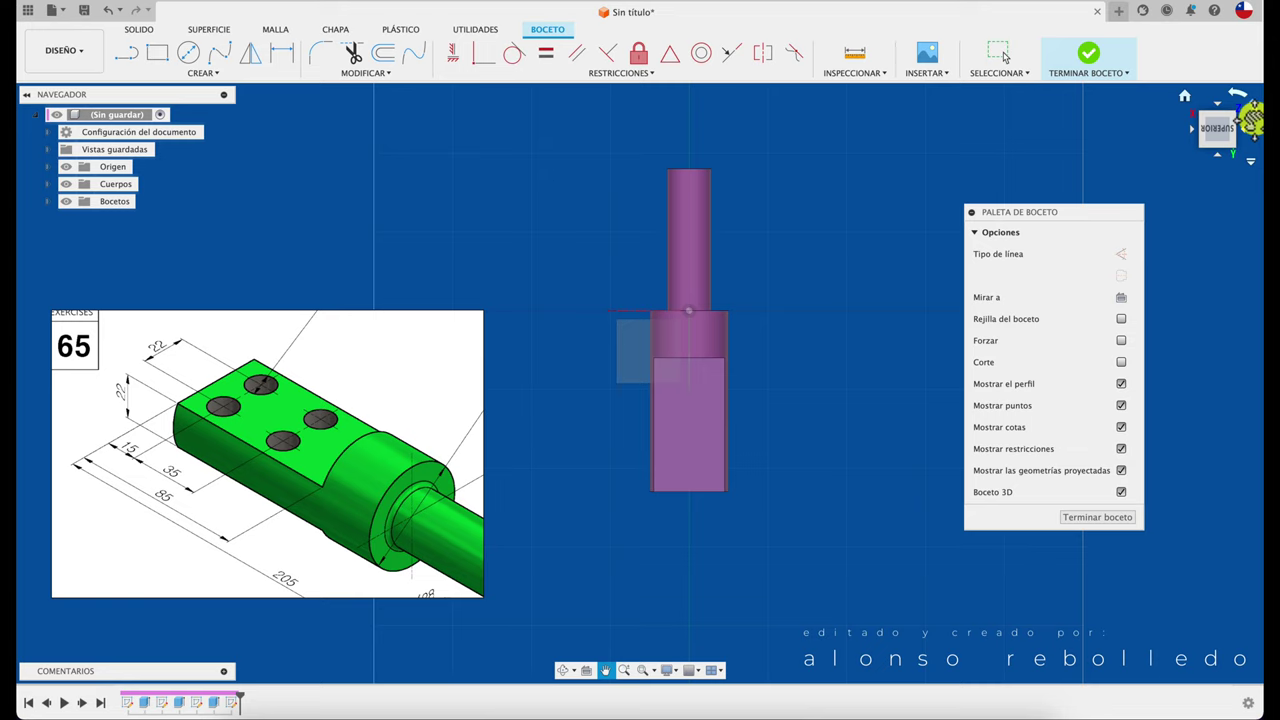
click(1250, 120)
drag(651, 419, 740, 371)
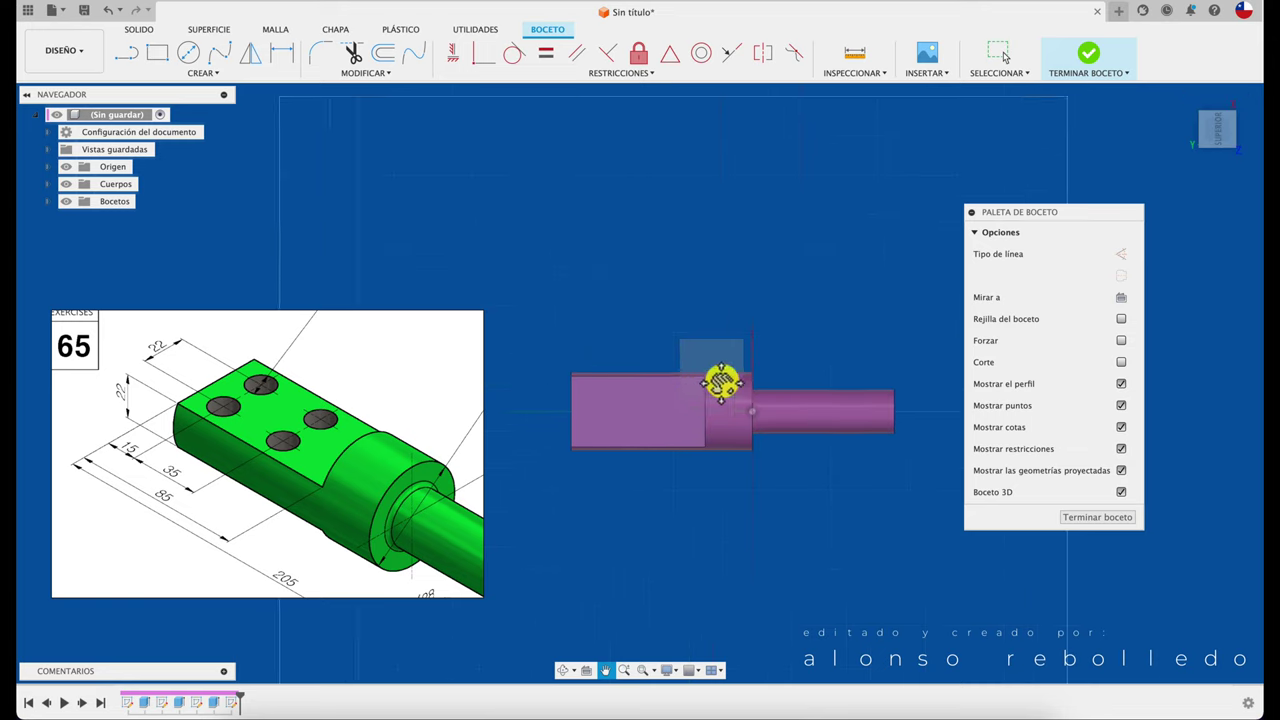
click(623, 670)
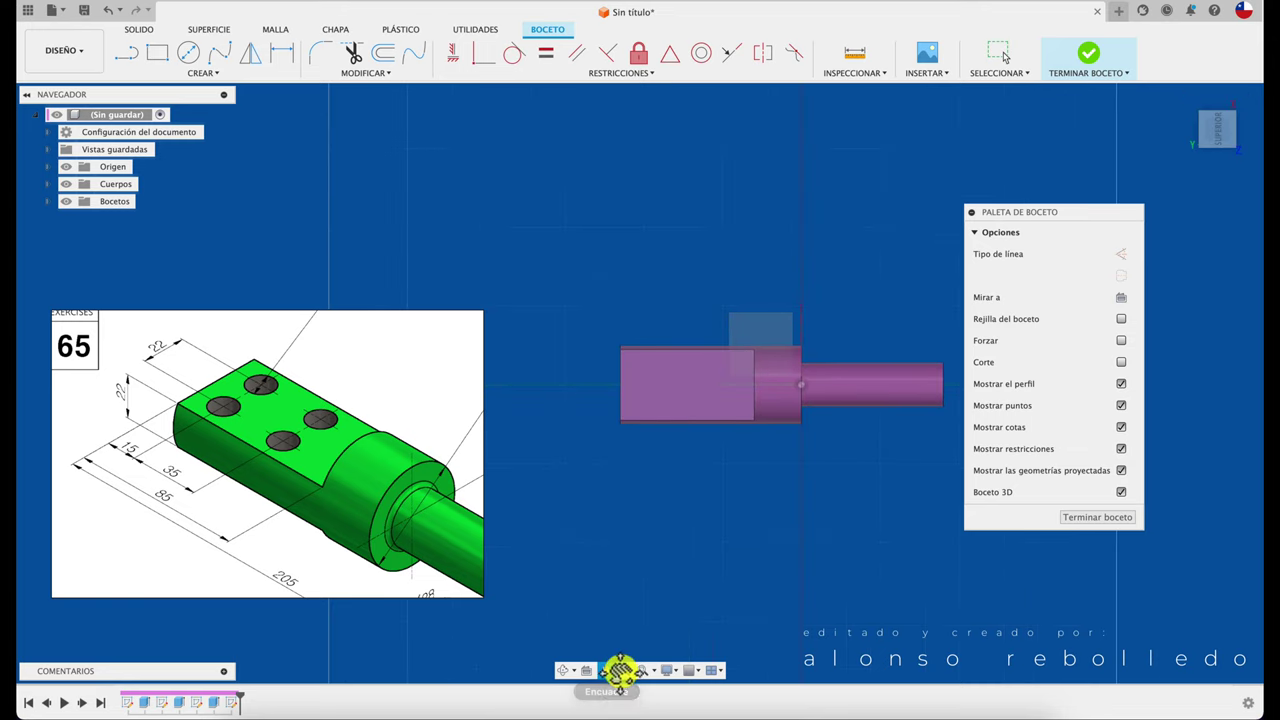
mouse_move(666, 529)
mouse_down()
mouse_move(689, 487)
mouse_move(689, 417)
mouse_up()
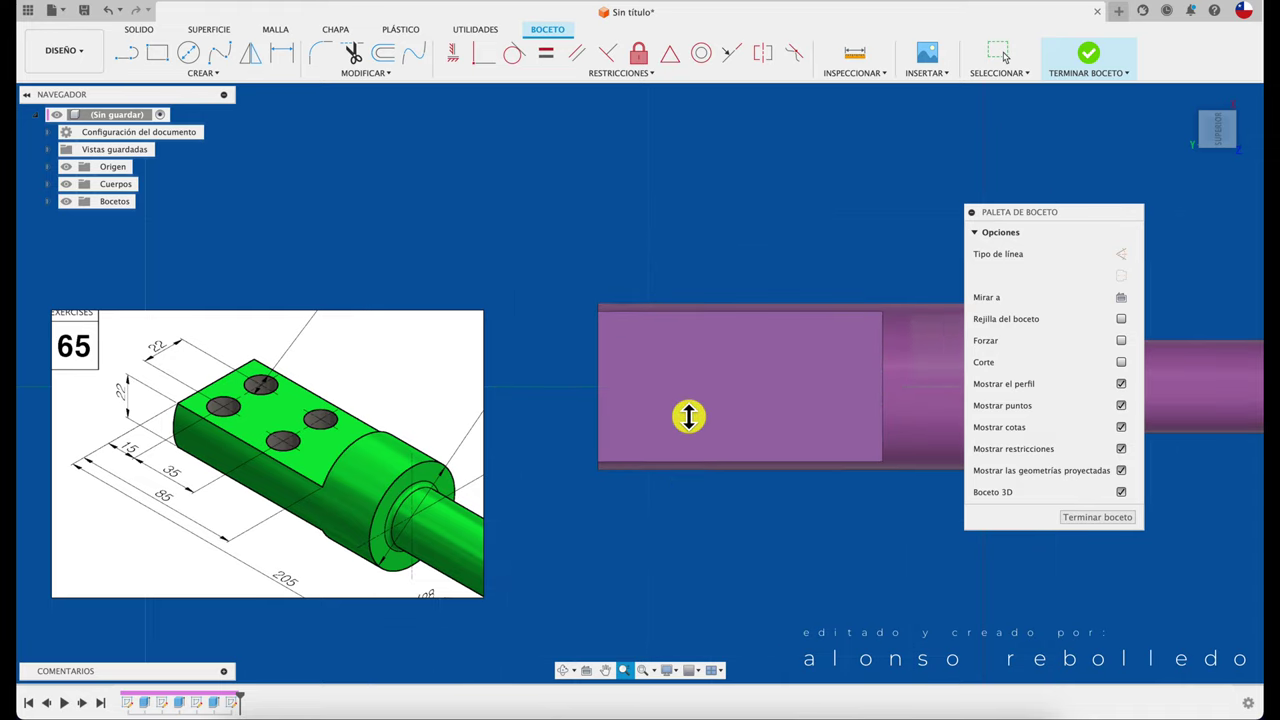
Step: Draw two hole circles side by side on the flat block face
click(190, 58)
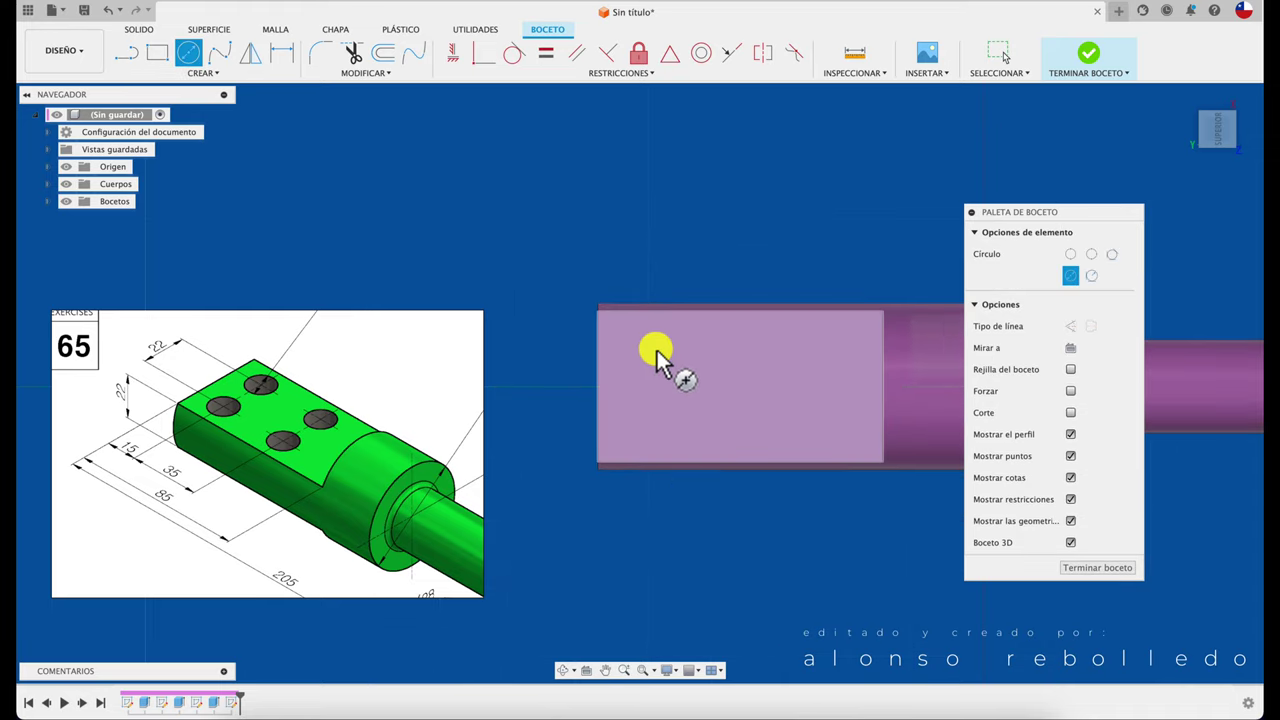
click(700, 402)
click(662, 370)
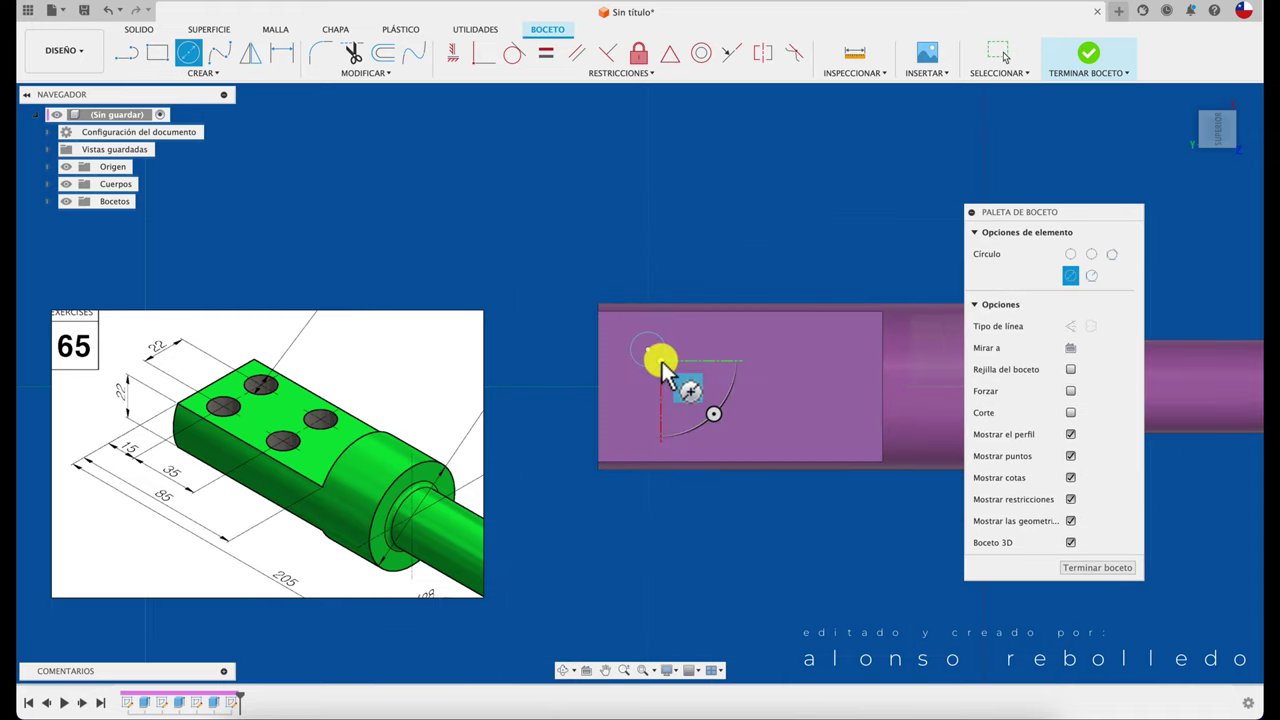
click(749, 349)
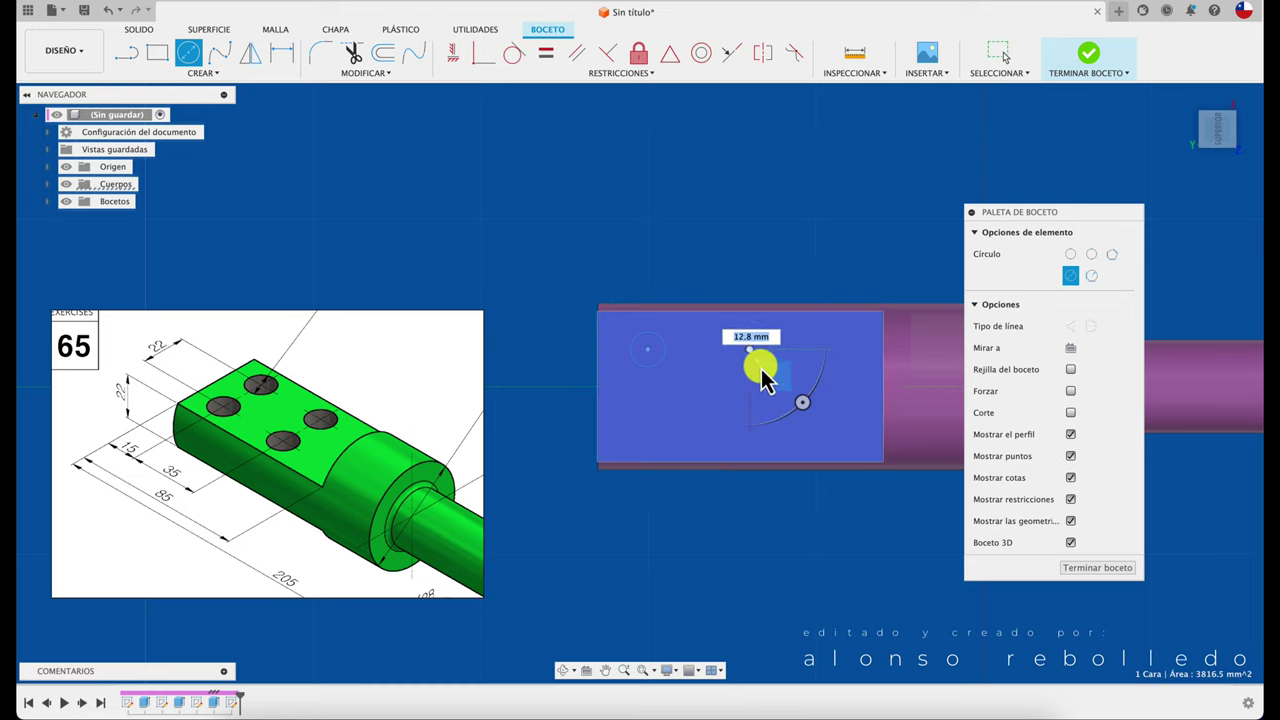
click(761, 367)
key(Escape)
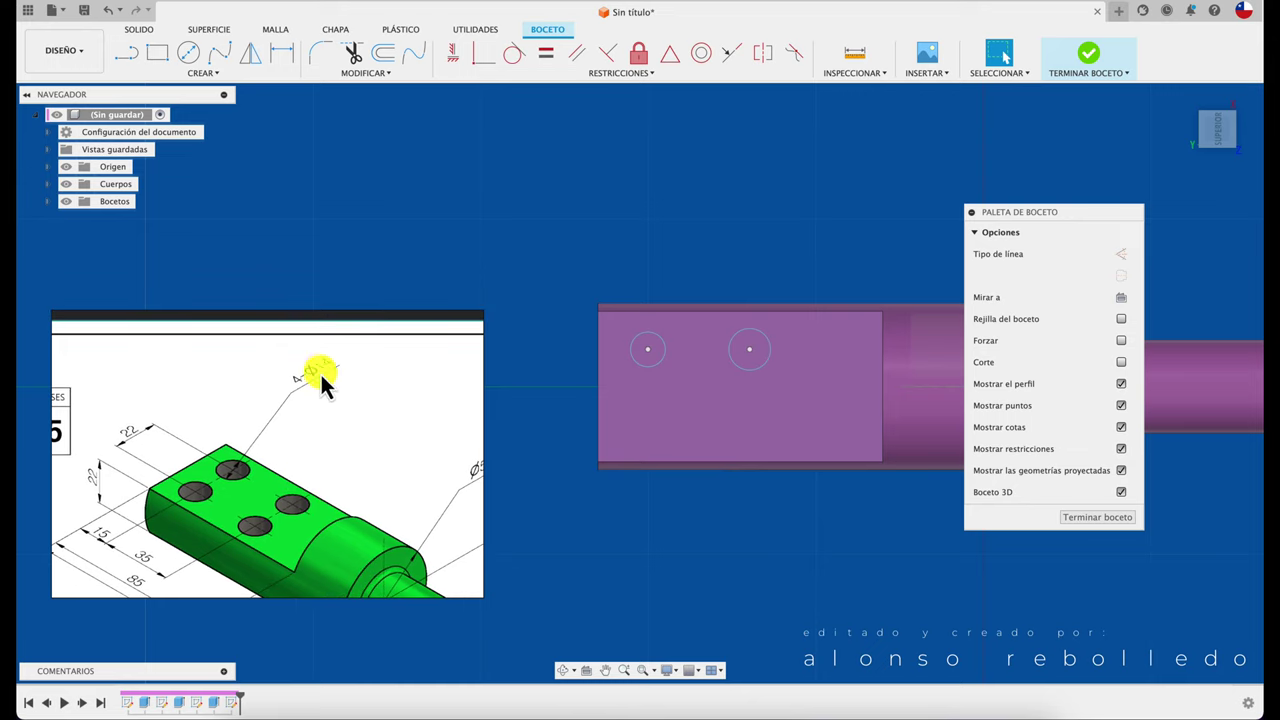
Step: Dimension both hole circles to 14 mm diameter, briefly trying 10 mm then undoing
key(d)
click(651, 337)
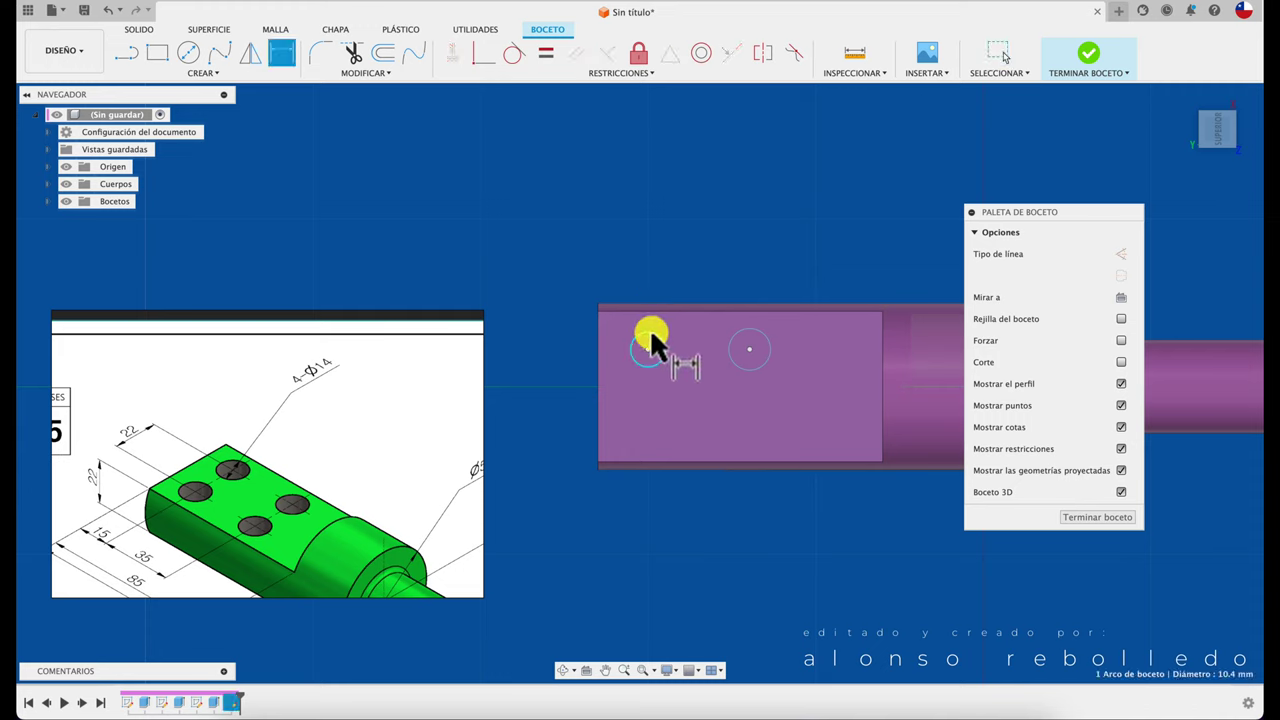
click(565, 238)
text(14)
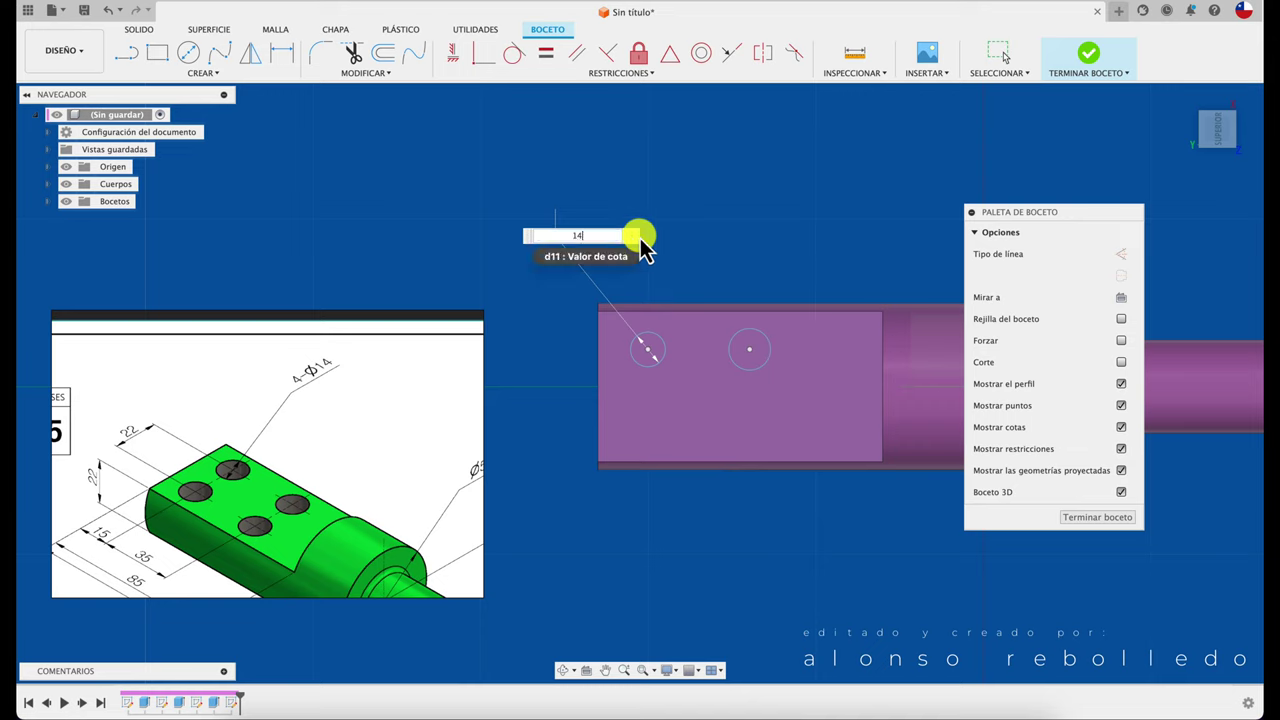
key(Return)
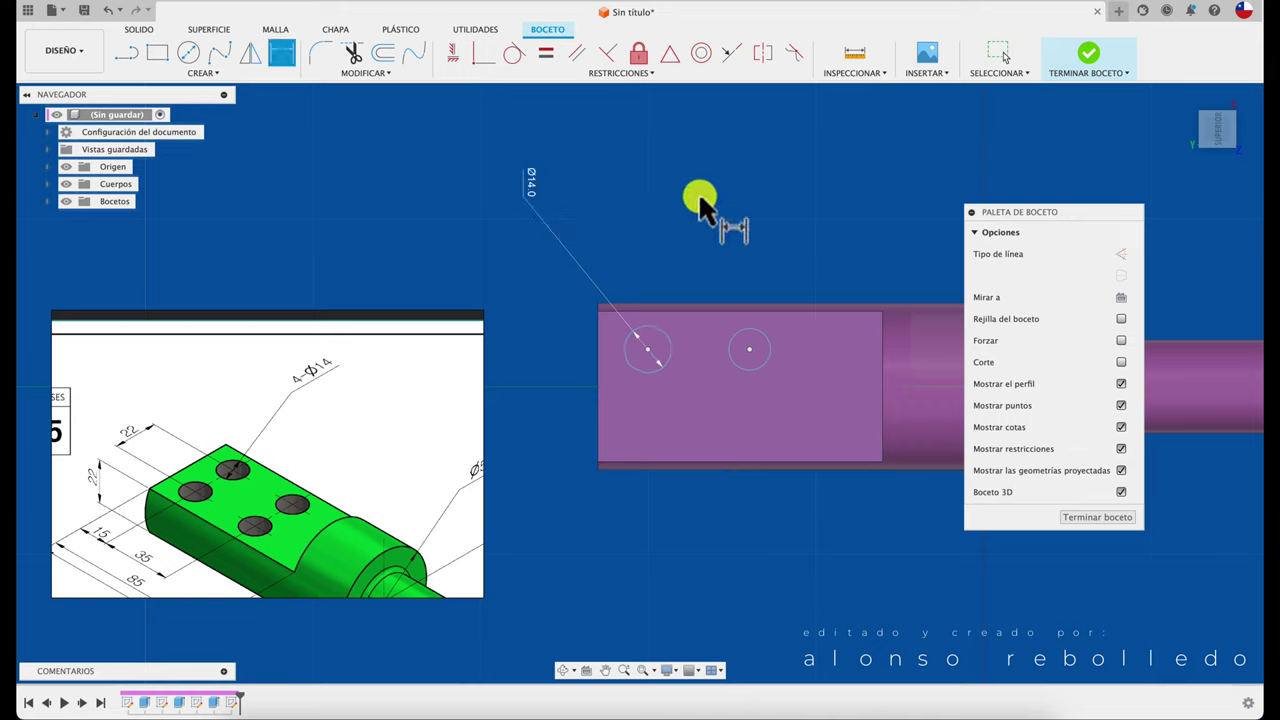
click(755, 331)
click(811, 222)
text(d11)
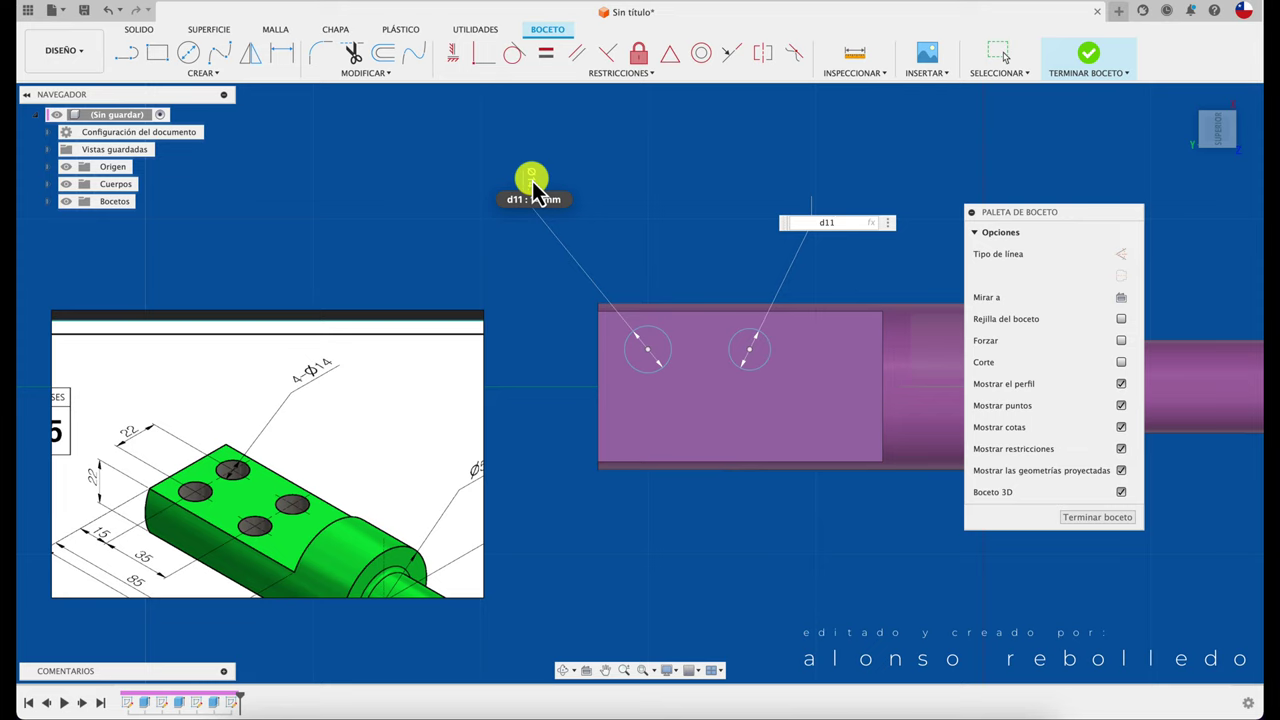
key(Return)
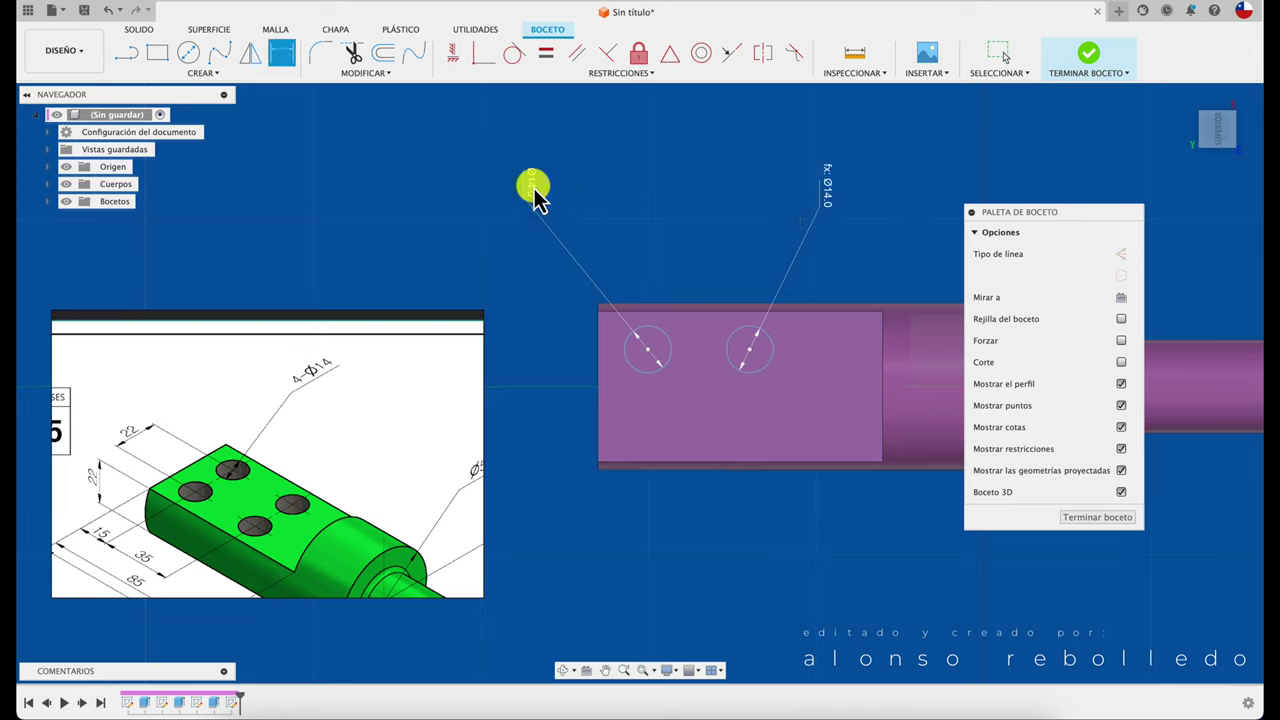
double_click(535, 197)
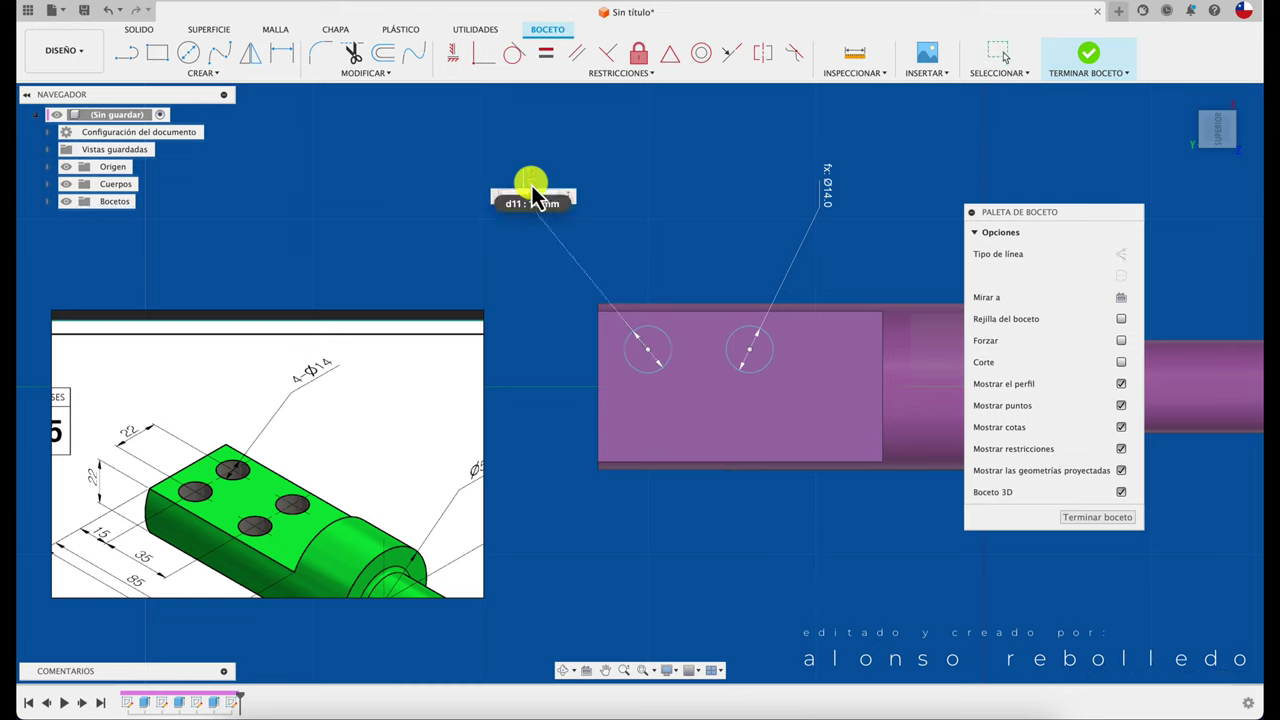
text(10)
key(Return)
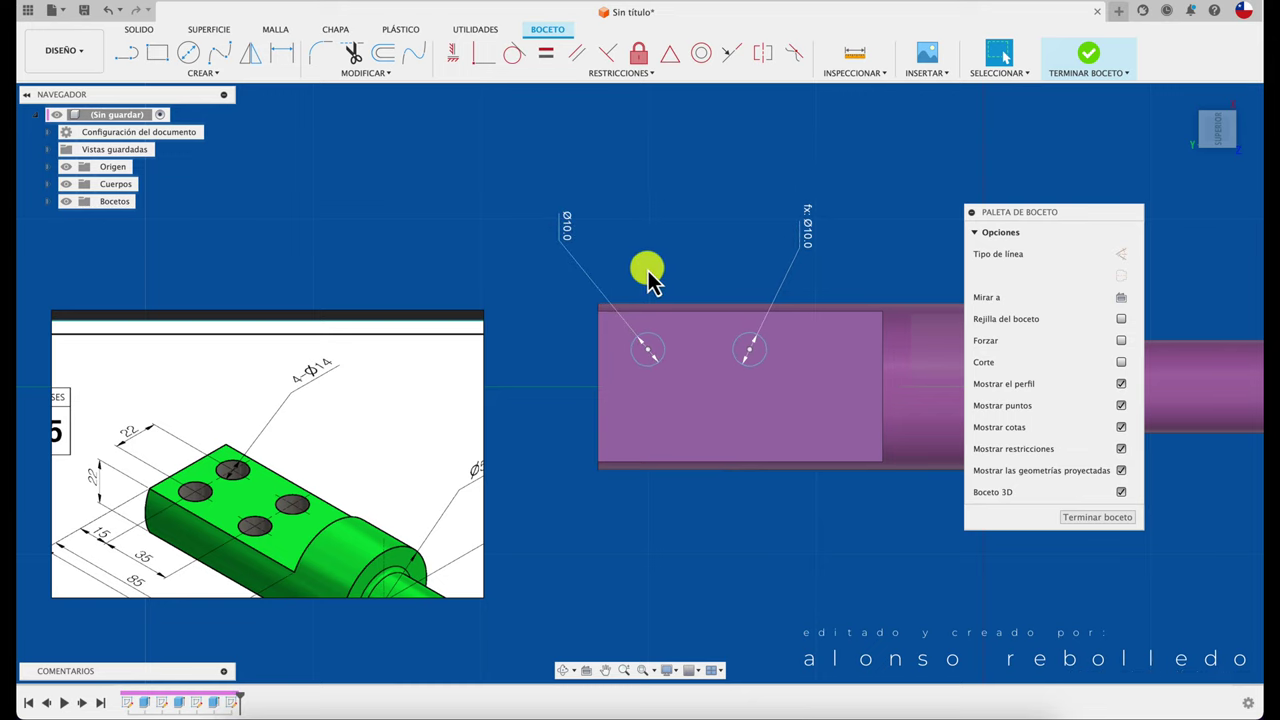
key(ctrl+z)
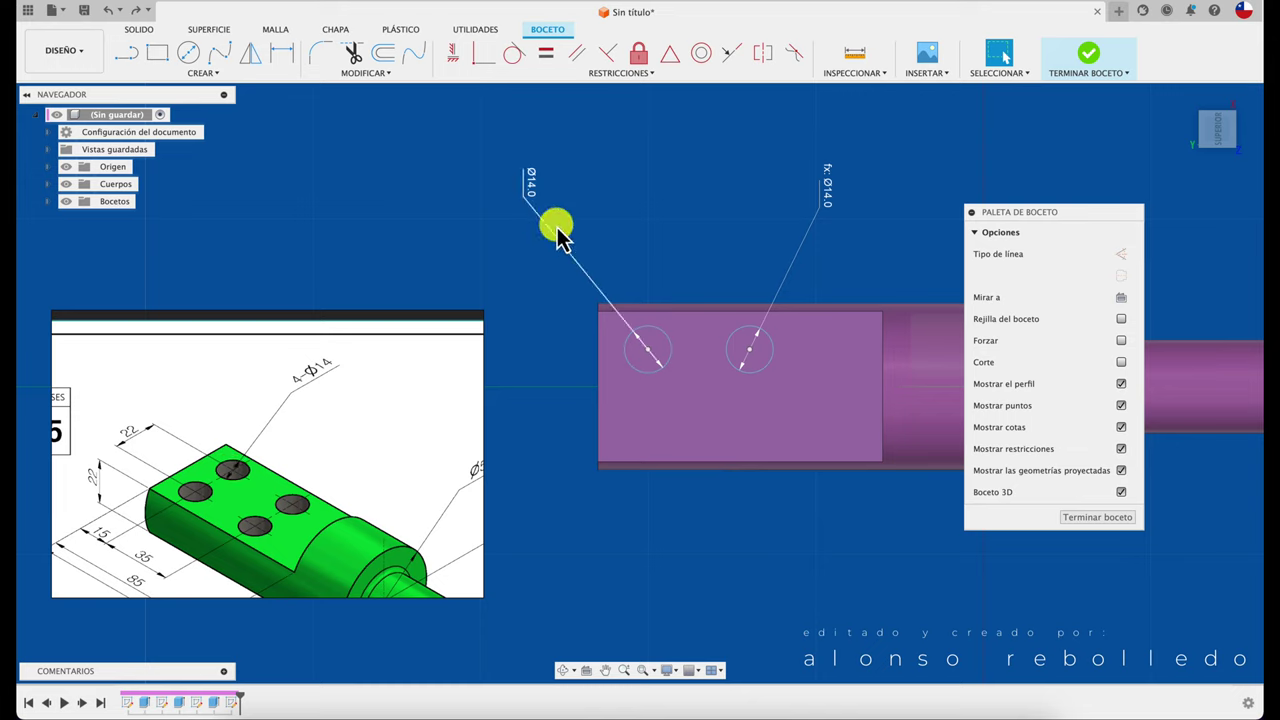
Step: Position the left hole 15 mm from the block edge and the holes 35 mm apart, then finish
key(d)
click(598, 349)
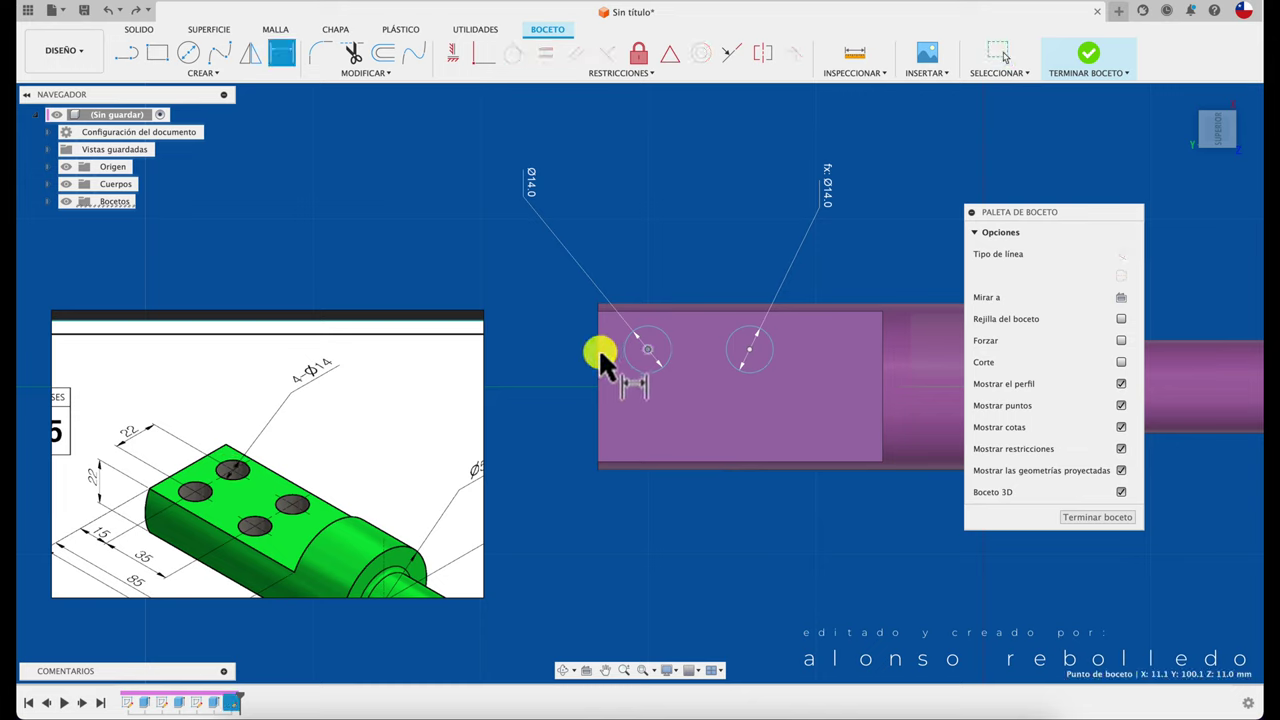
click(625, 208)
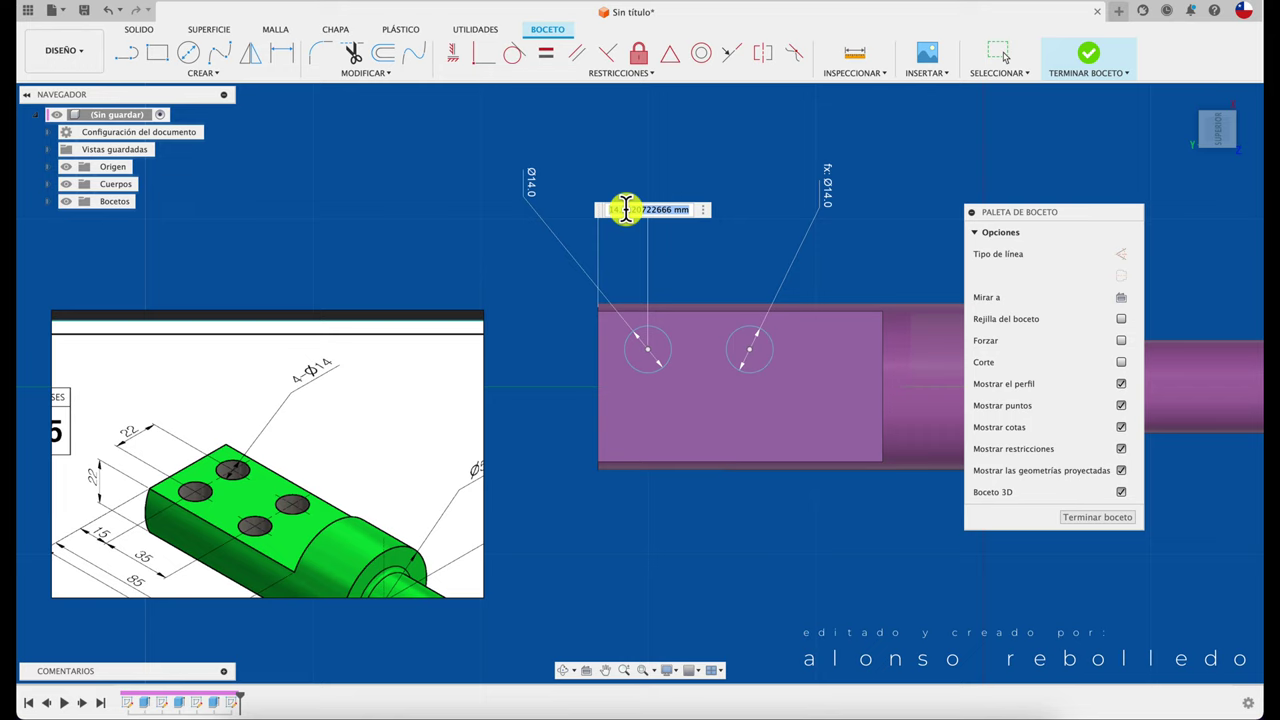
text(15)
key(Return)
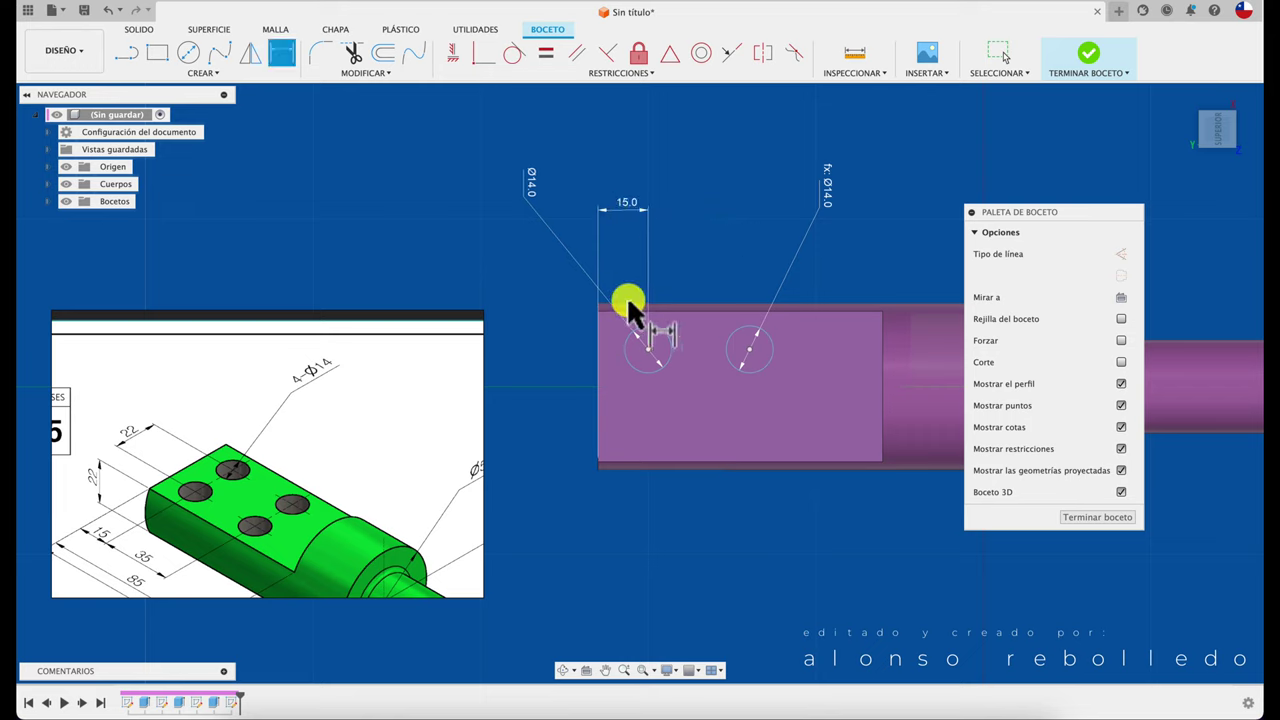
click(659, 326)
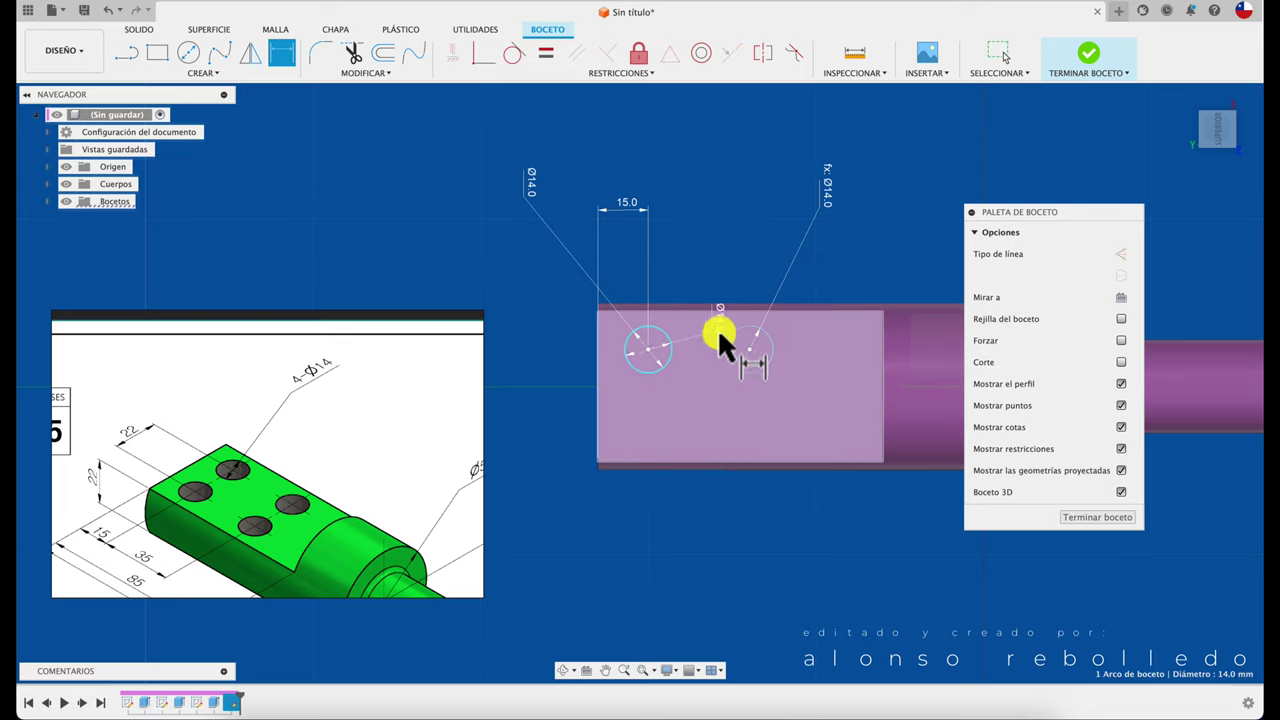
click(734, 328)
click(697, 240)
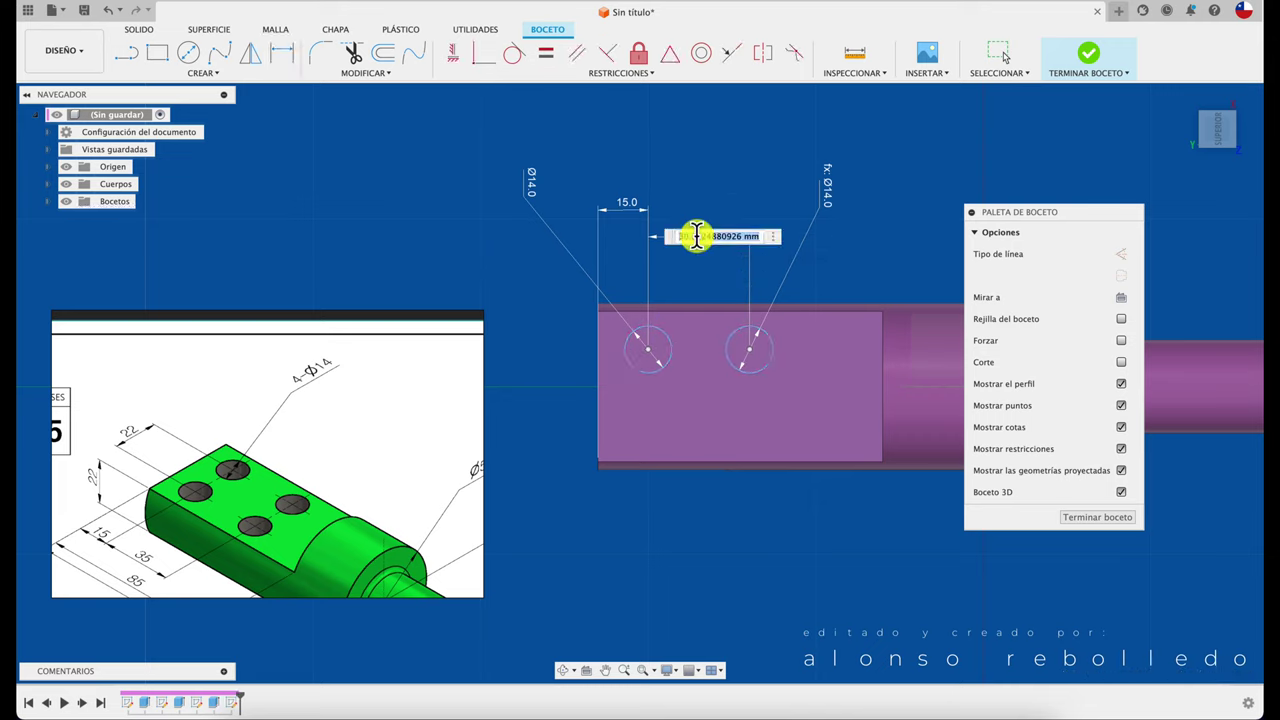
text(35)
key(Return)
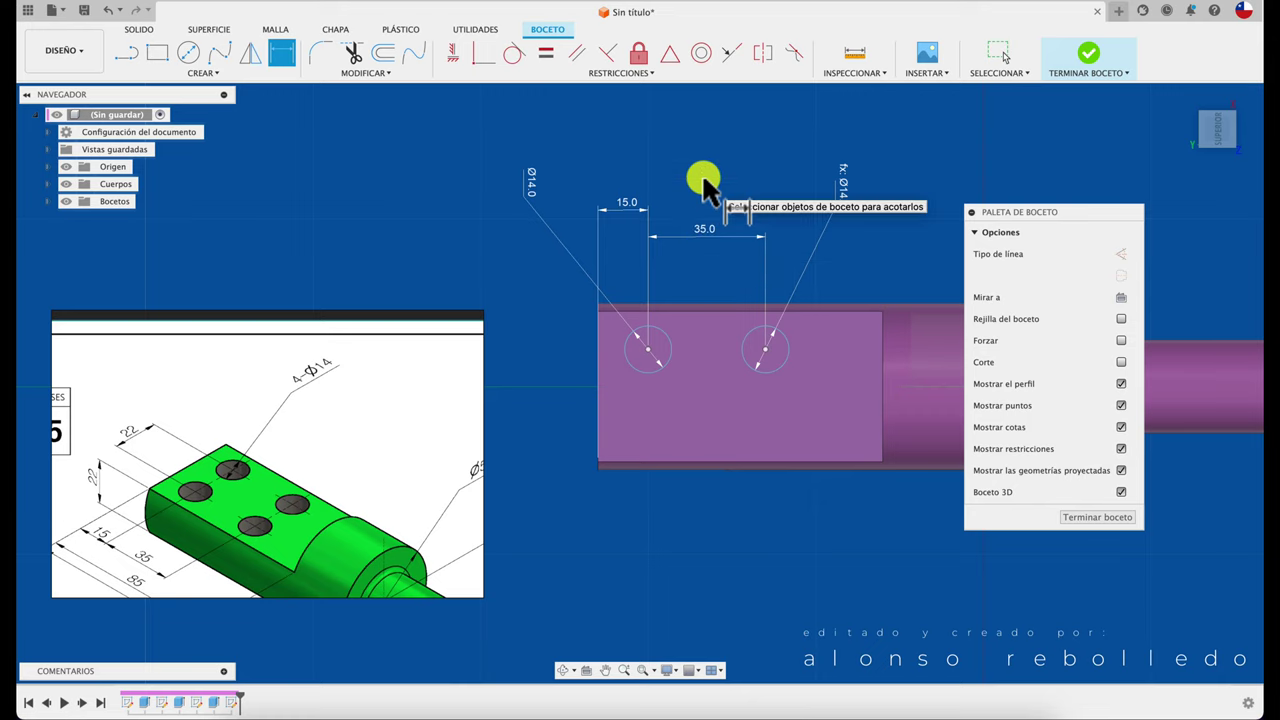
click(1087, 55)
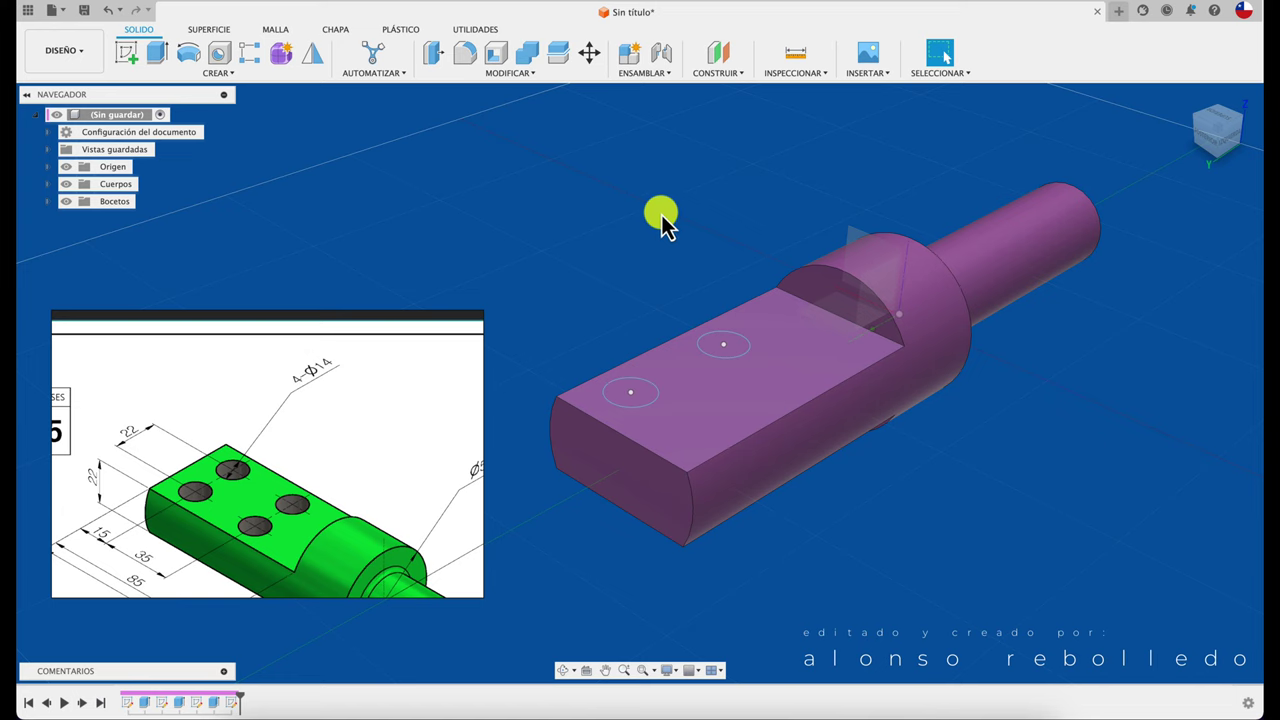
Step: Extrude both sketched circles as a cut through the end block, making two 14 mm holes
click(157, 52)
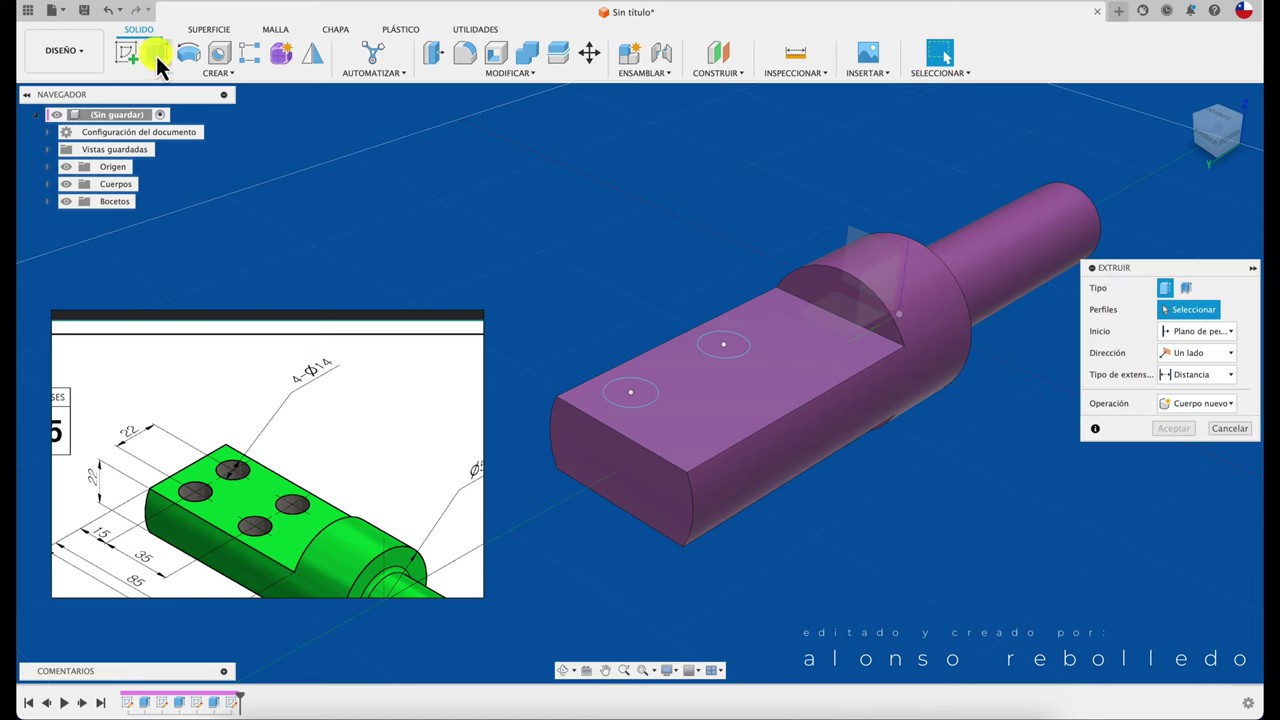
click(645, 395)
click(718, 345)
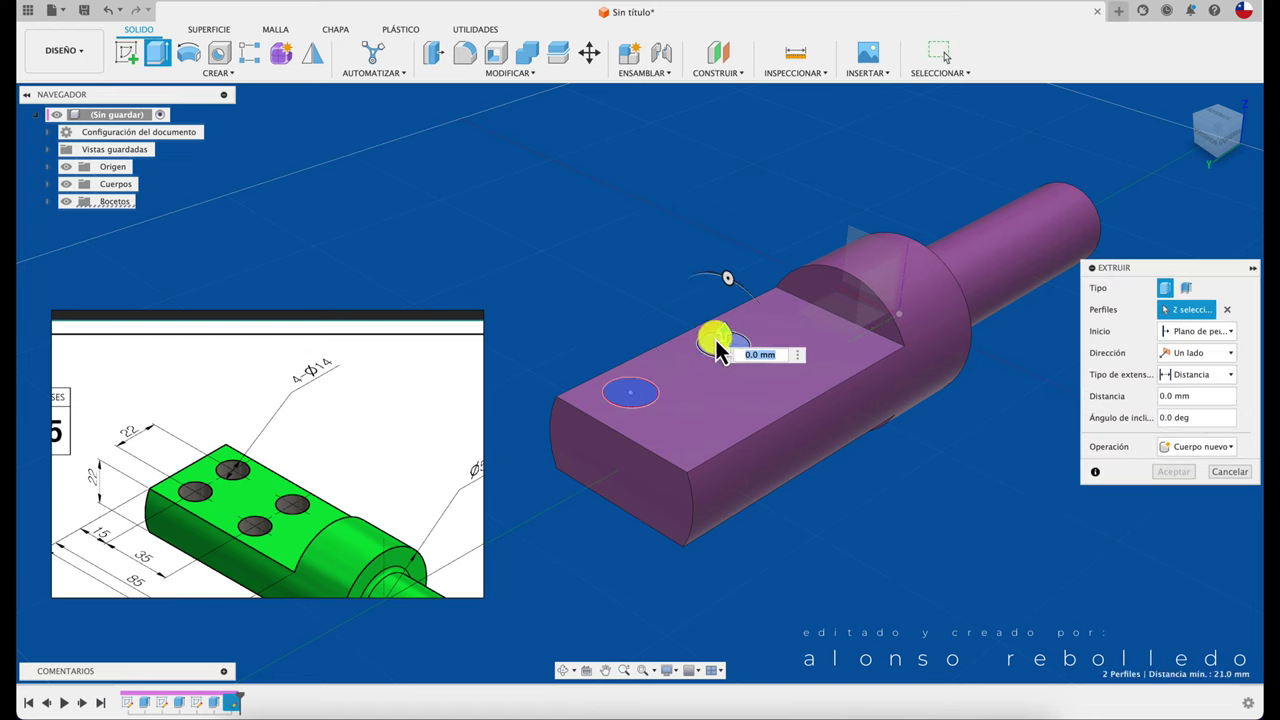
drag(727, 345, 637, 606)
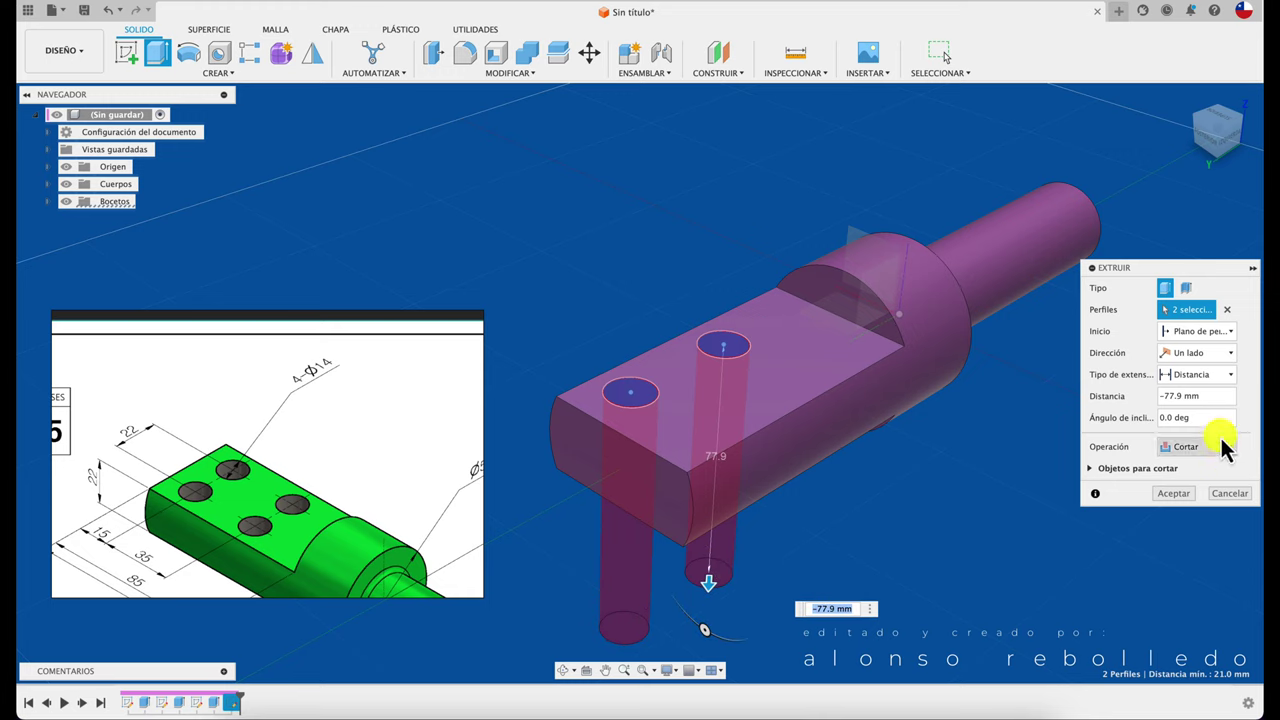
click(1186, 497)
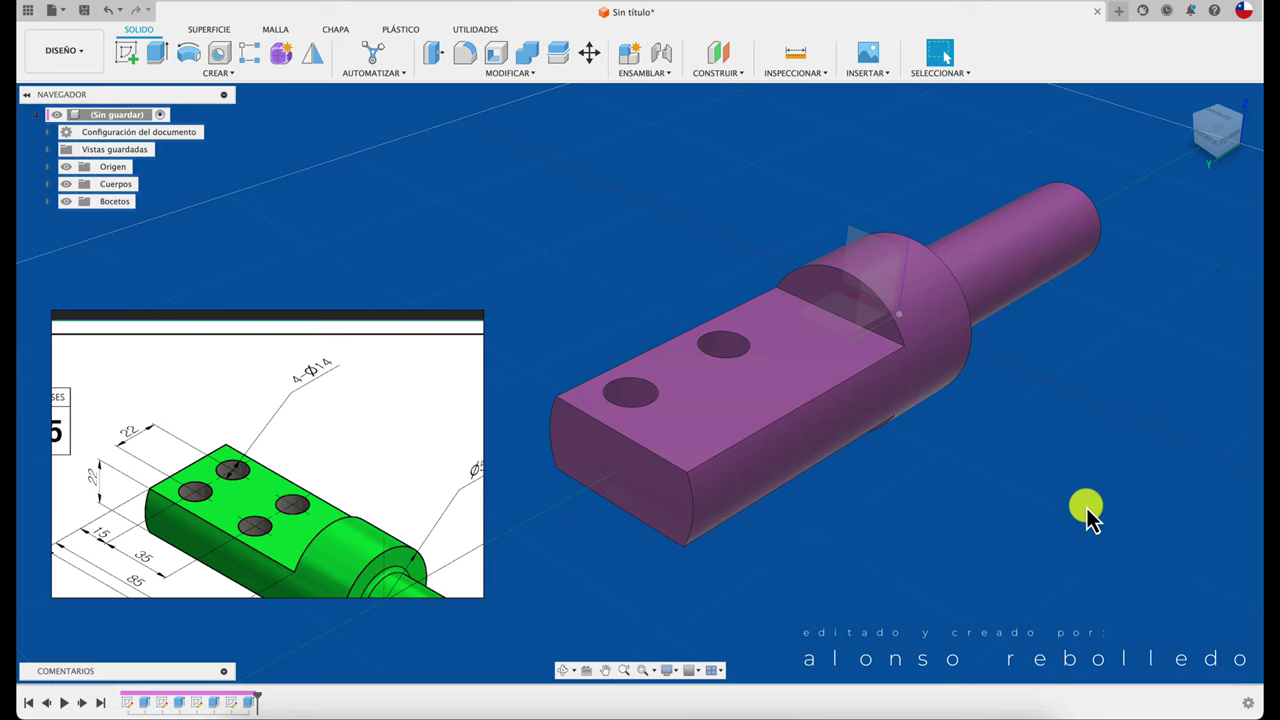
mouse_move(991, 531)
shift+middle_down()
mouse_move(888, 432)
mouse_move(720, 309)
mouse_move(785, 397)
mouse_move(677, 266)
mouse_move(574, 200)
mouse_move(566, 217)
shift+middle_up()
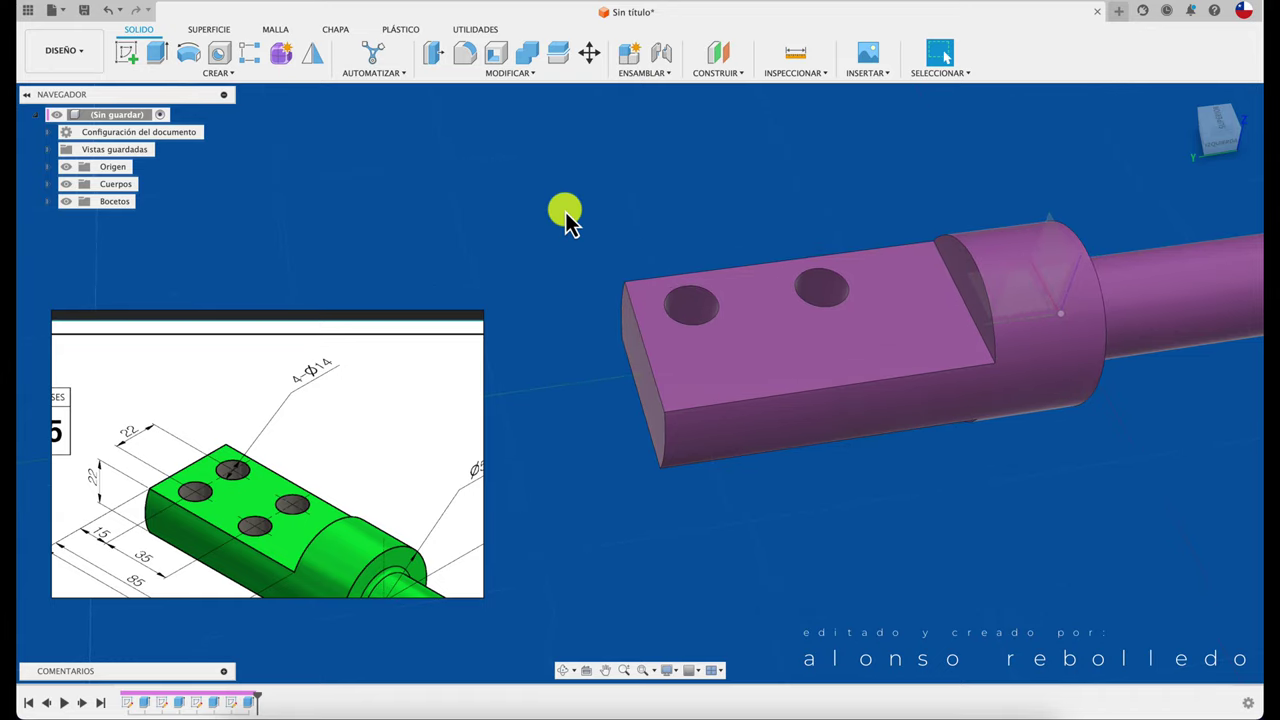
Step: Mirror the hole faces across the part's midplane so the tab has four 14 mm holes
click(313, 56)
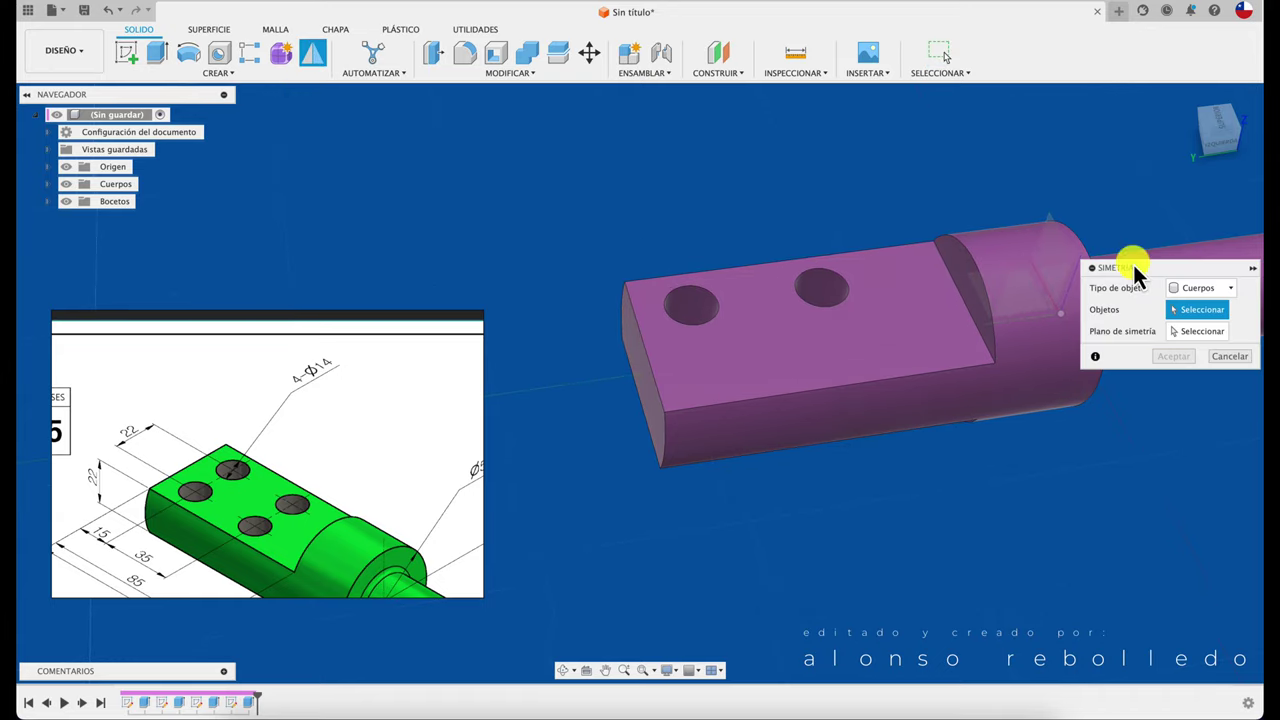
click(1197, 290)
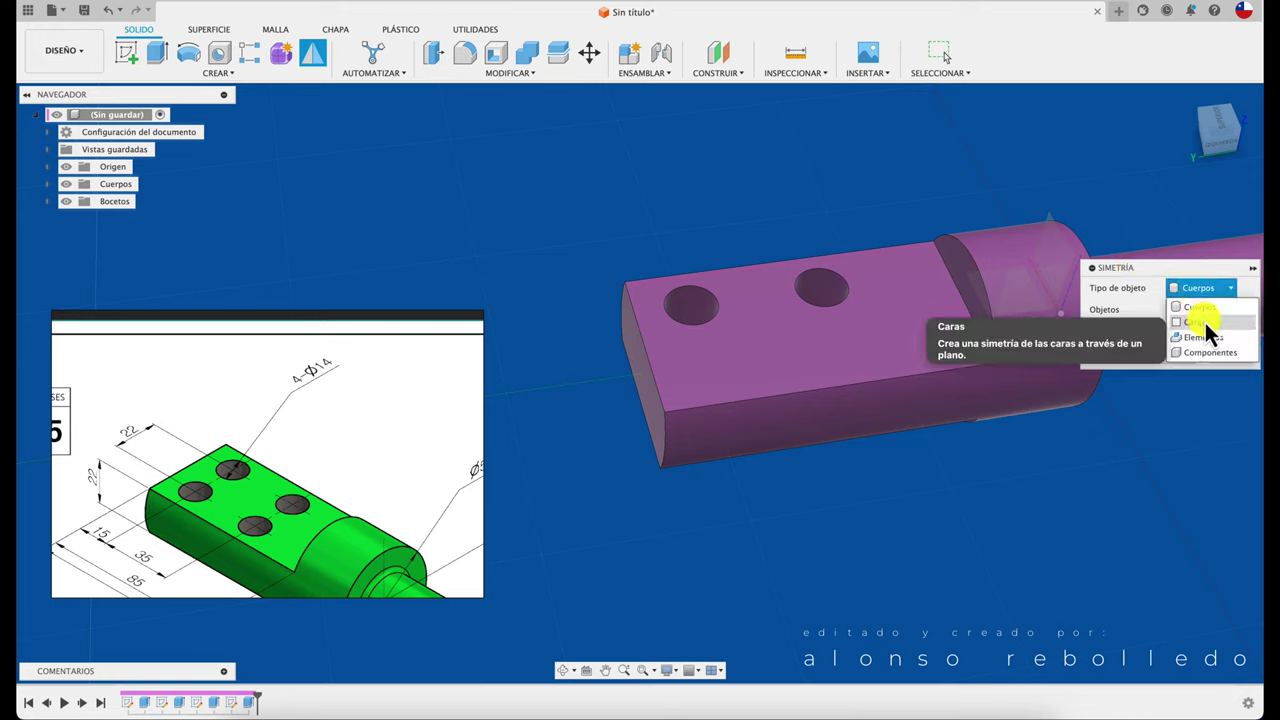
click(1200, 309)
click(830, 288)
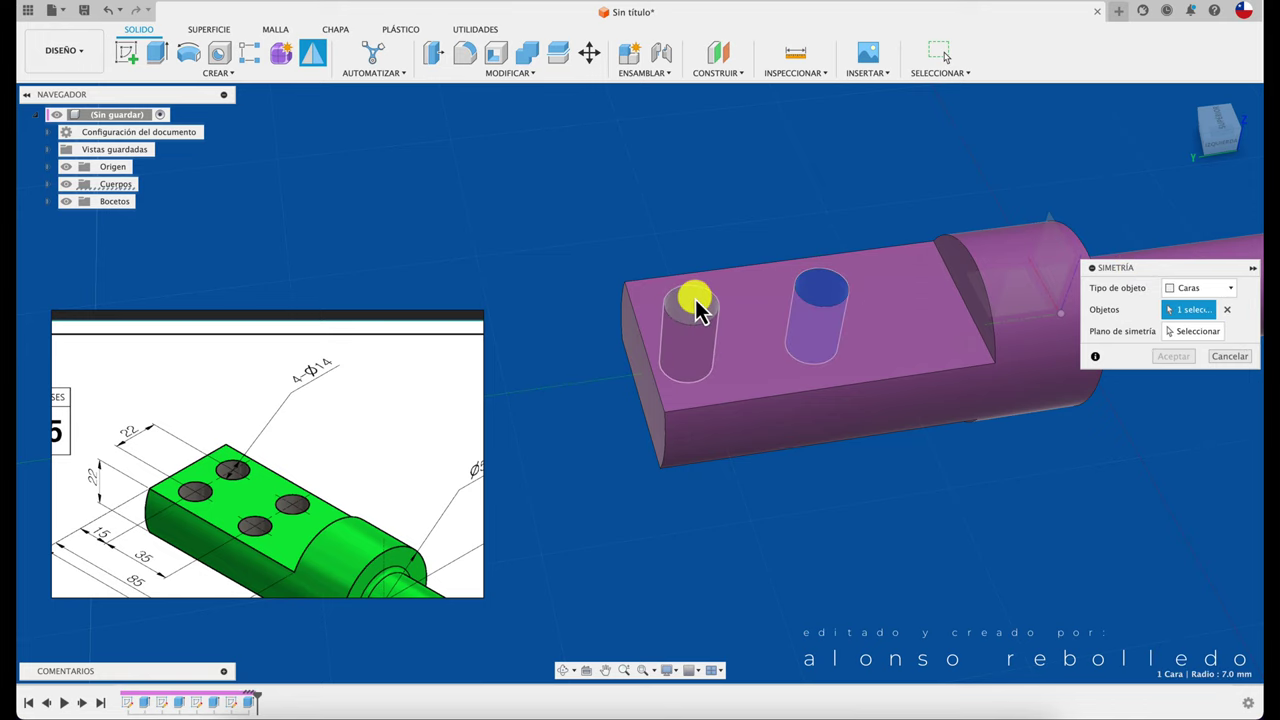
click(1185, 333)
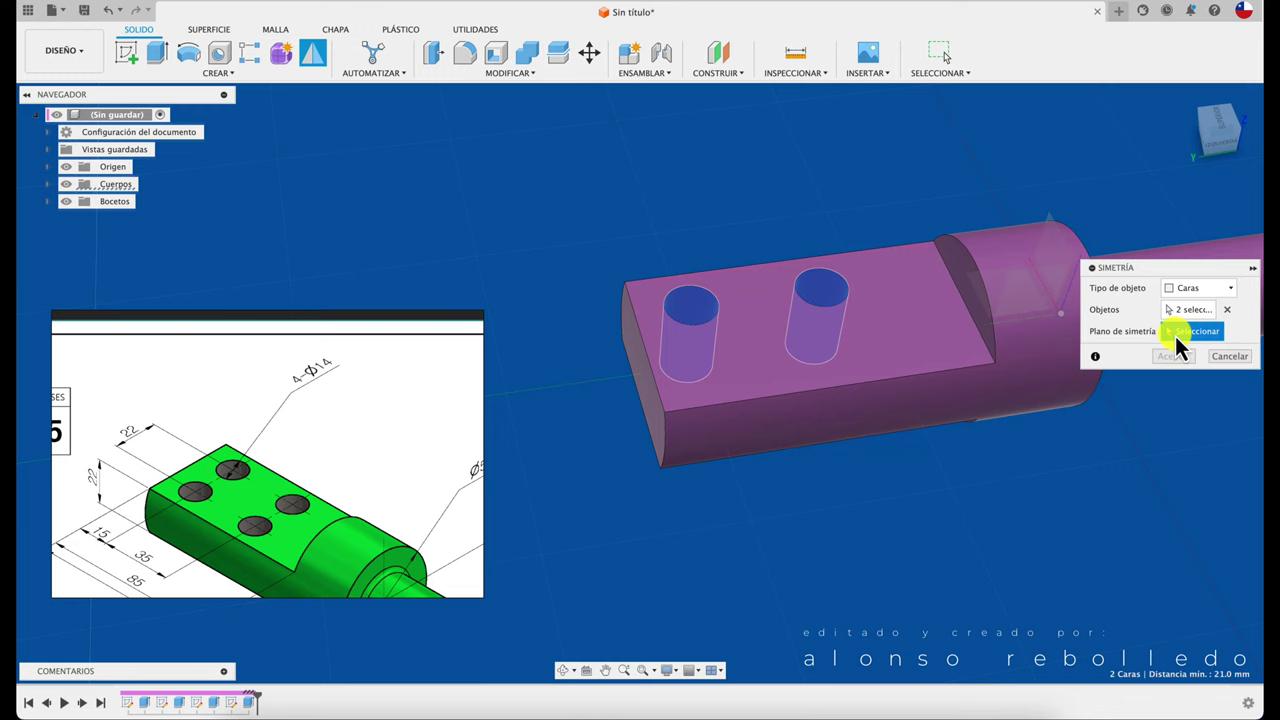
shift+middle_drag(1008, 488, 1008, 448)
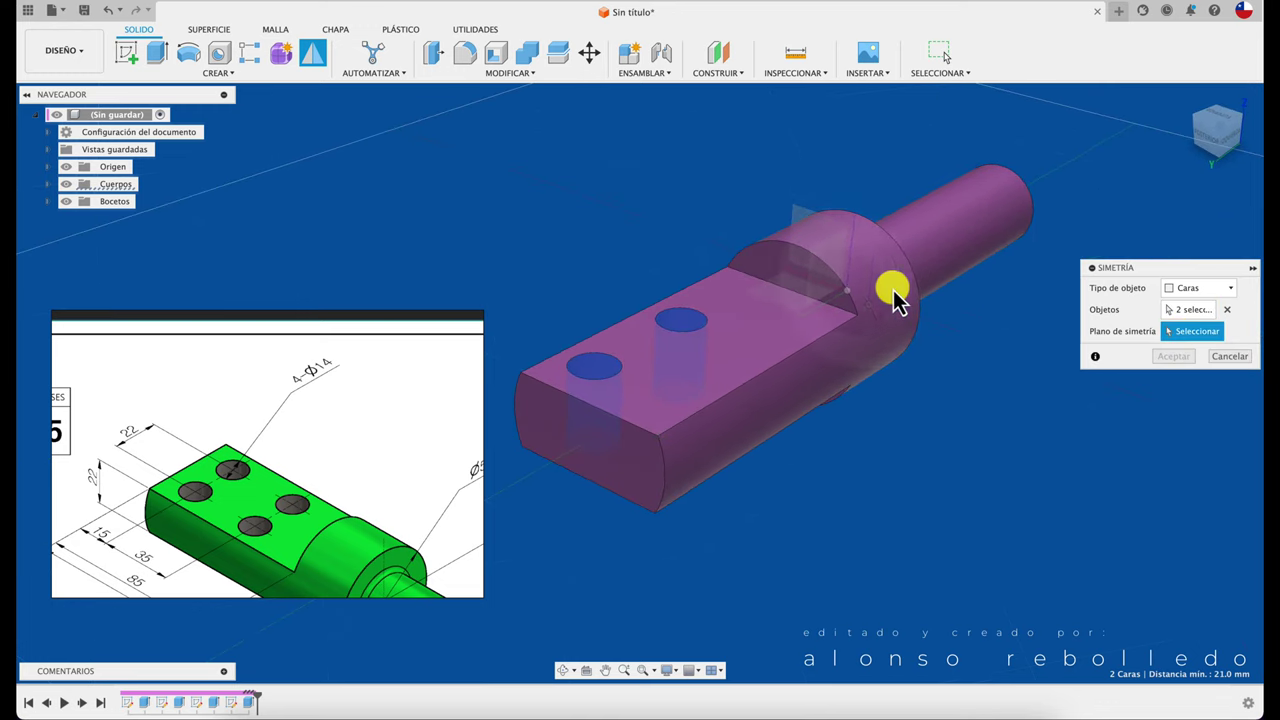
click(828, 258)
mouse_move(828, 258)
shift+middle_down()
mouse_move(894, 377)
mouse_move(1060, 410)
mouse_move(1103, 437)
mouse_move(906, 429)
mouse_move(674, 494)
shift+middle_up()
click(1170, 358)
mouse_move(385, 517)
mouse_down()
mouse_move(234, 366)
mouse_move(233, 378)
mouse_up()
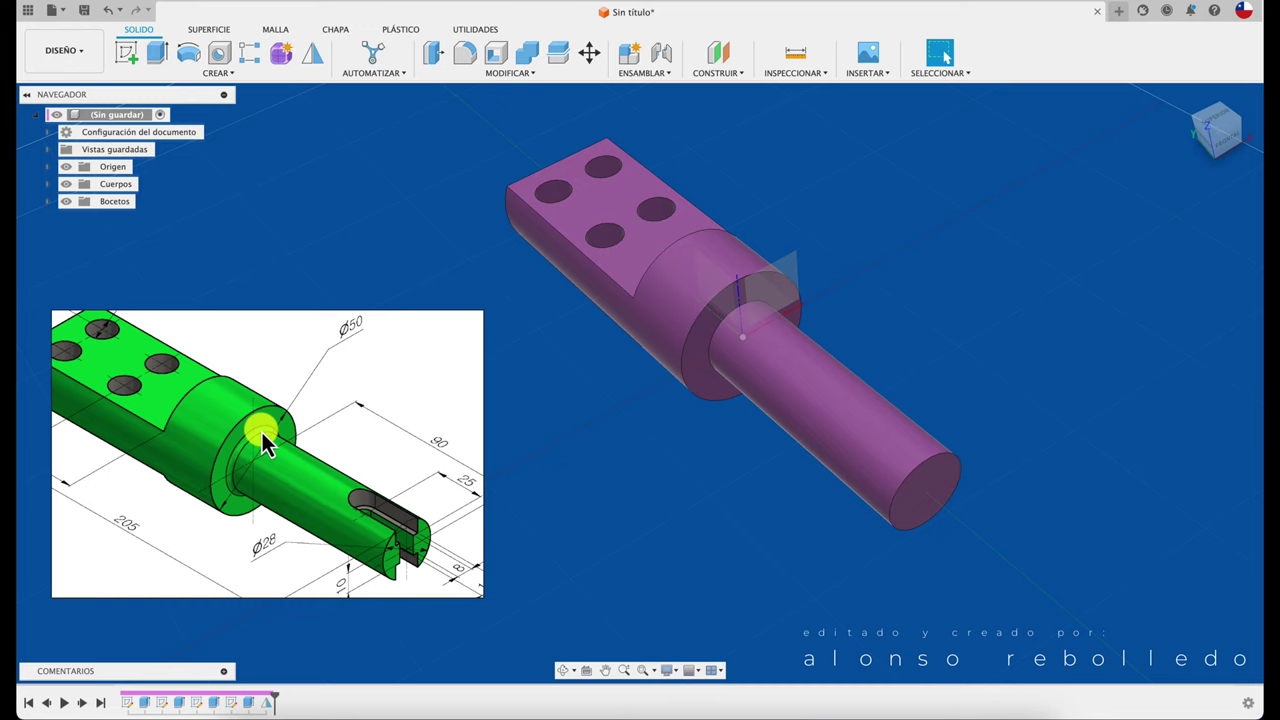
Step: Fillet the edge between the thin shaft and the collar with a 2 mm radius
shift+middle_drag(377, 246, 420, 170)
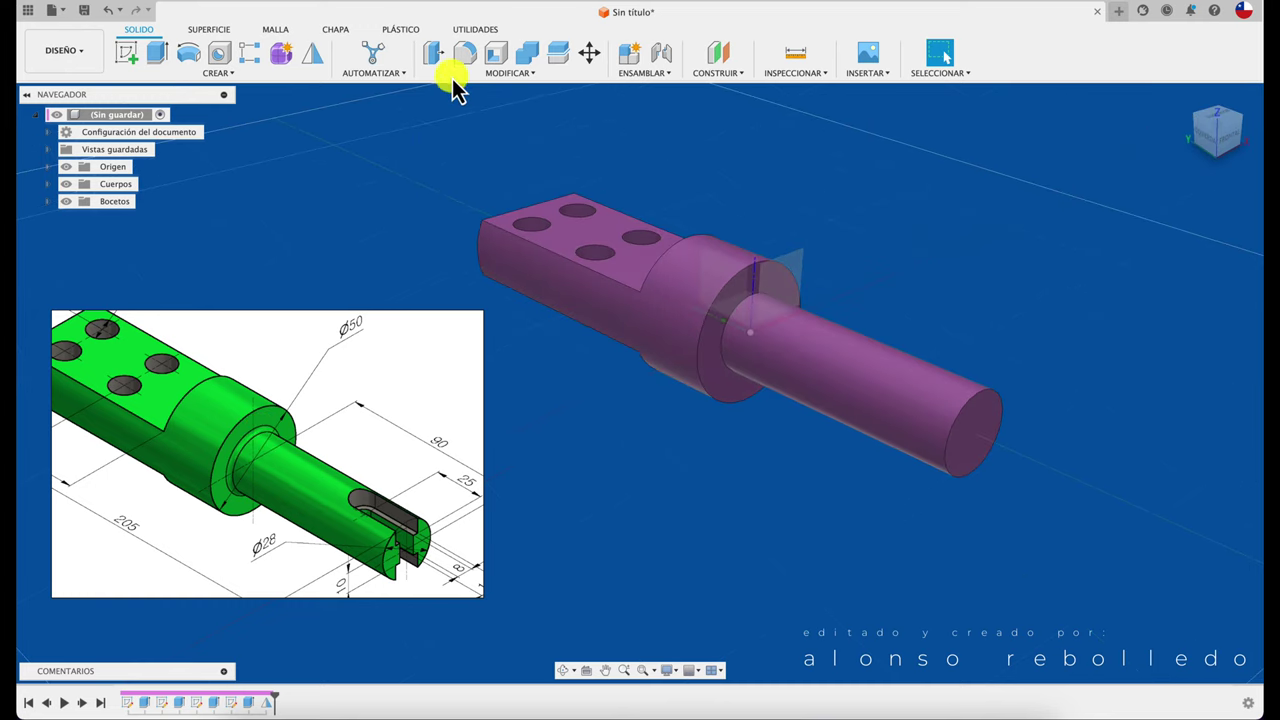
click(465, 53)
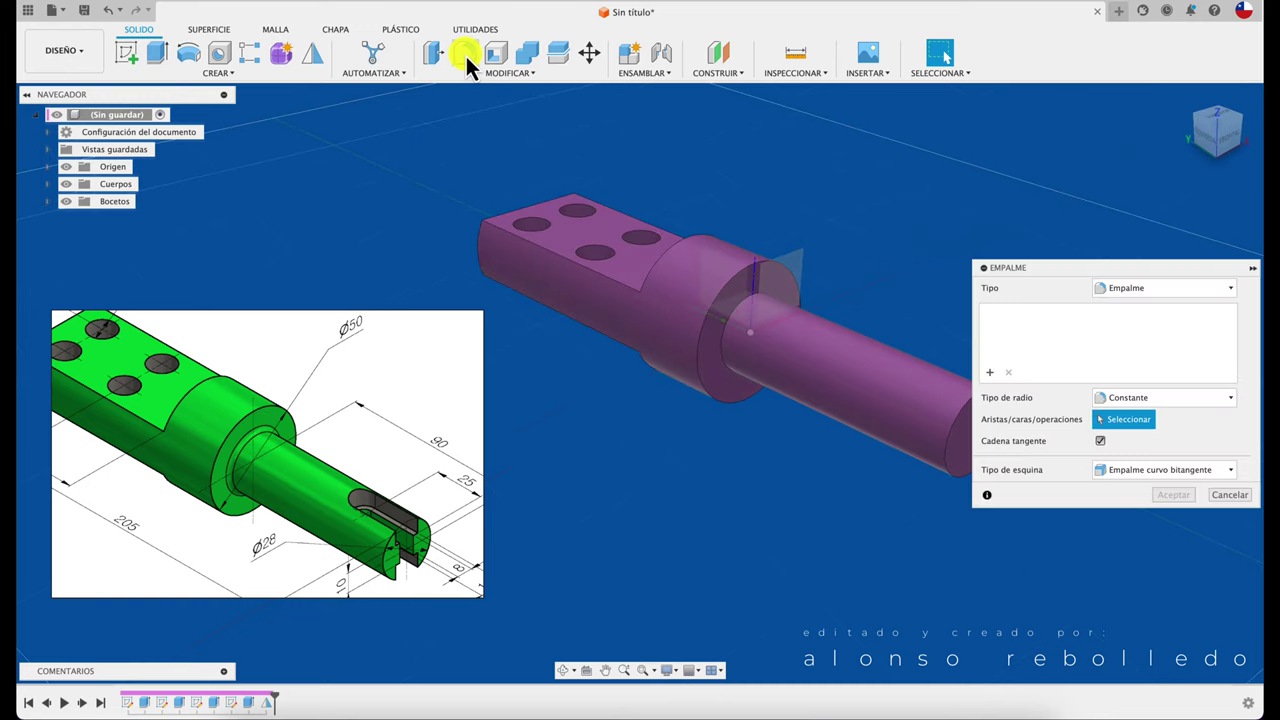
click(726, 370)
text(3)
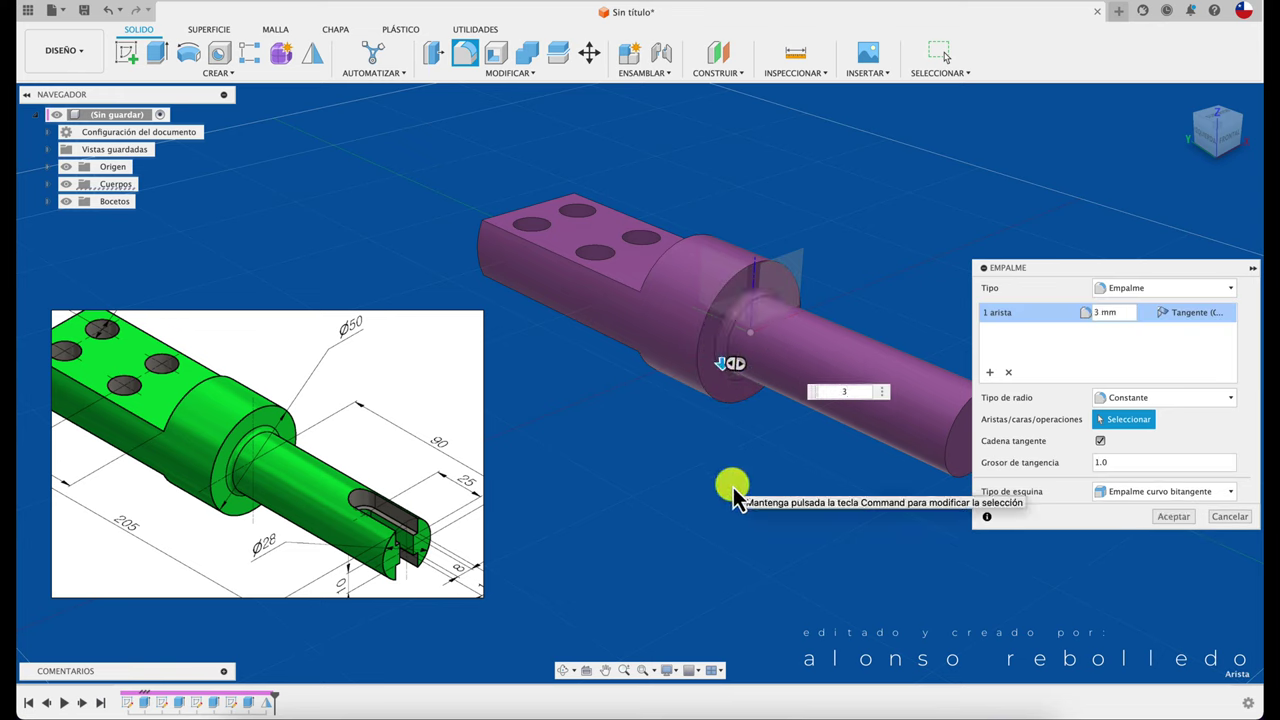
key(BackSpace)
text(2)
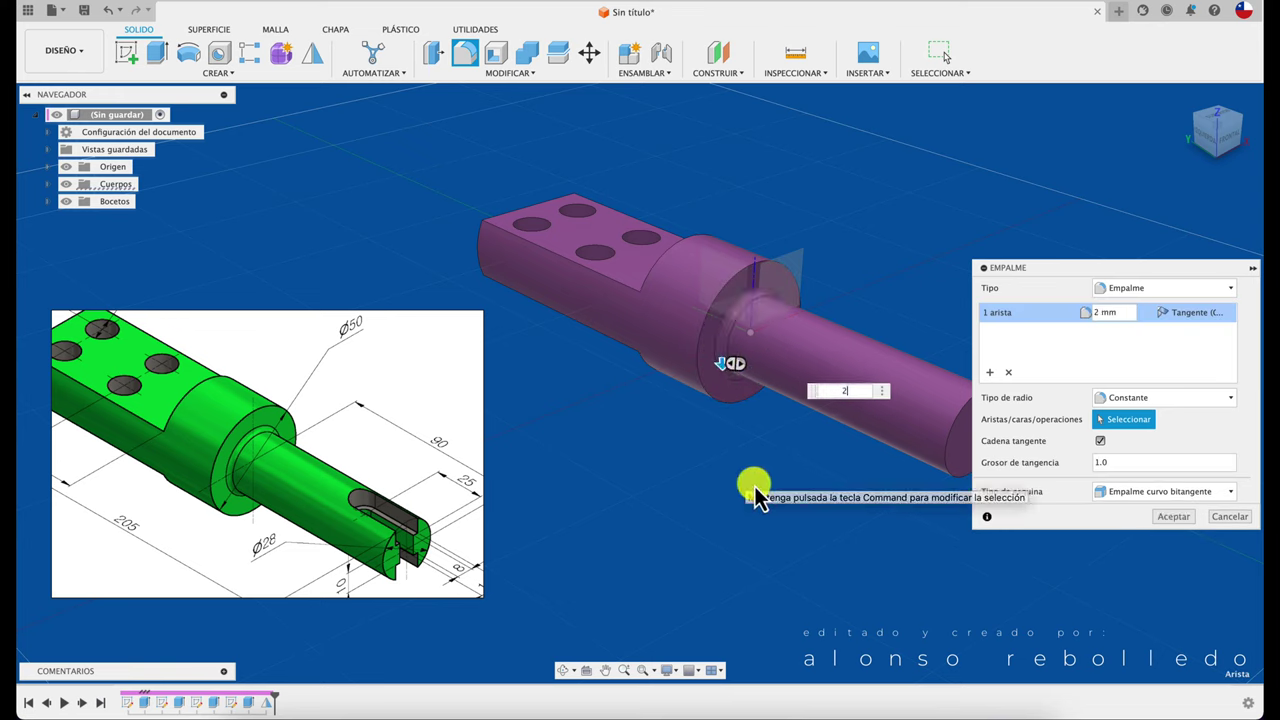
click(1174, 516)
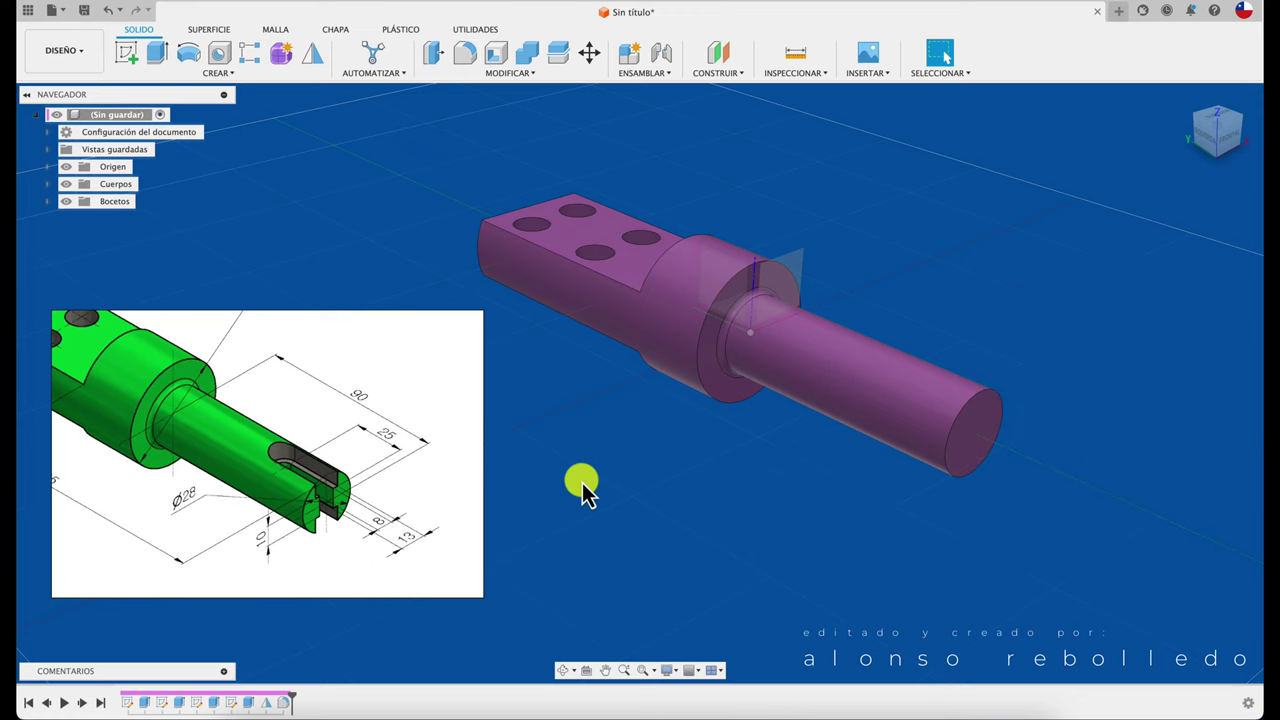
scroll(688, 516, down, 2)
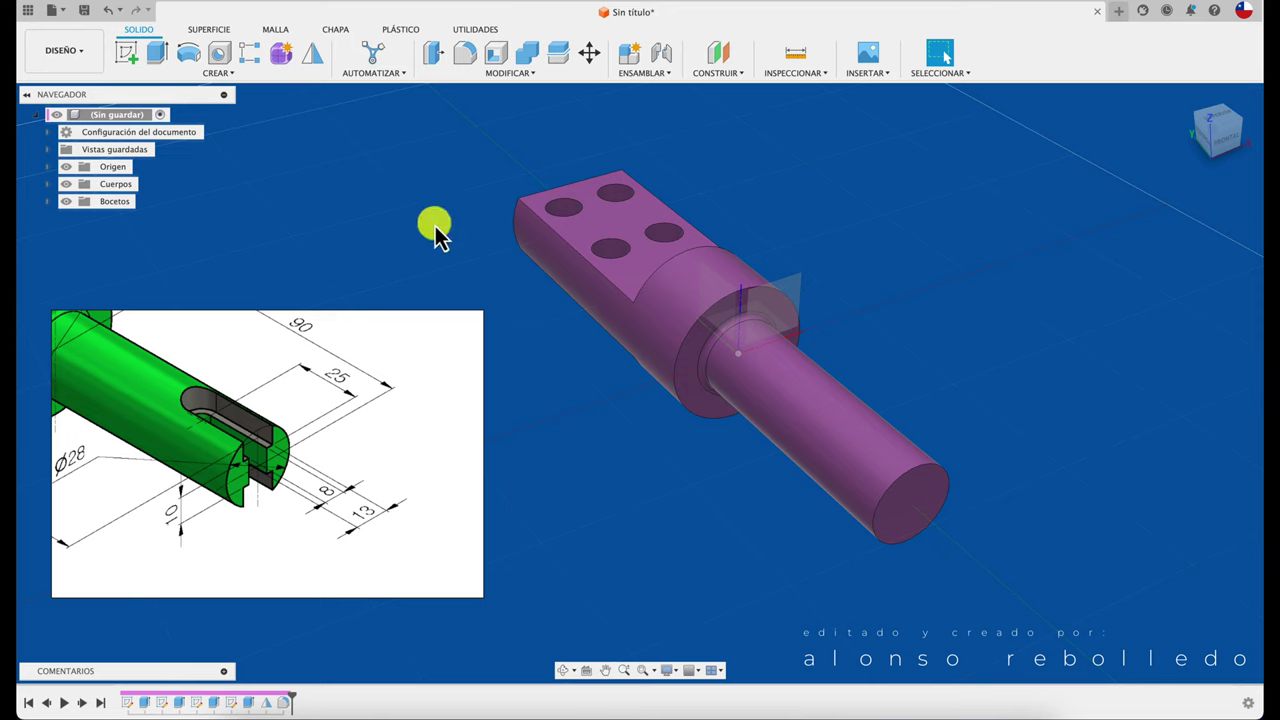
Step: Start a new sketch on the plane through the shaft, viewed with the part horizontal
click(127, 62)
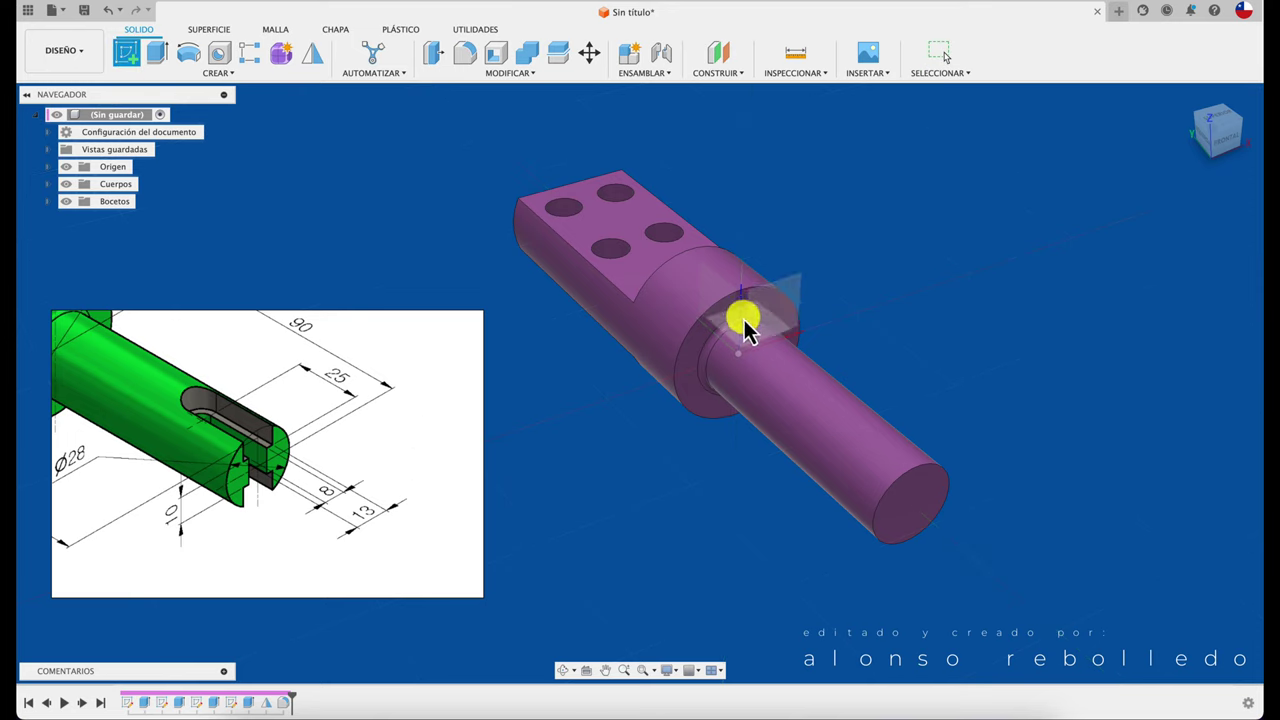
click(808, 345)
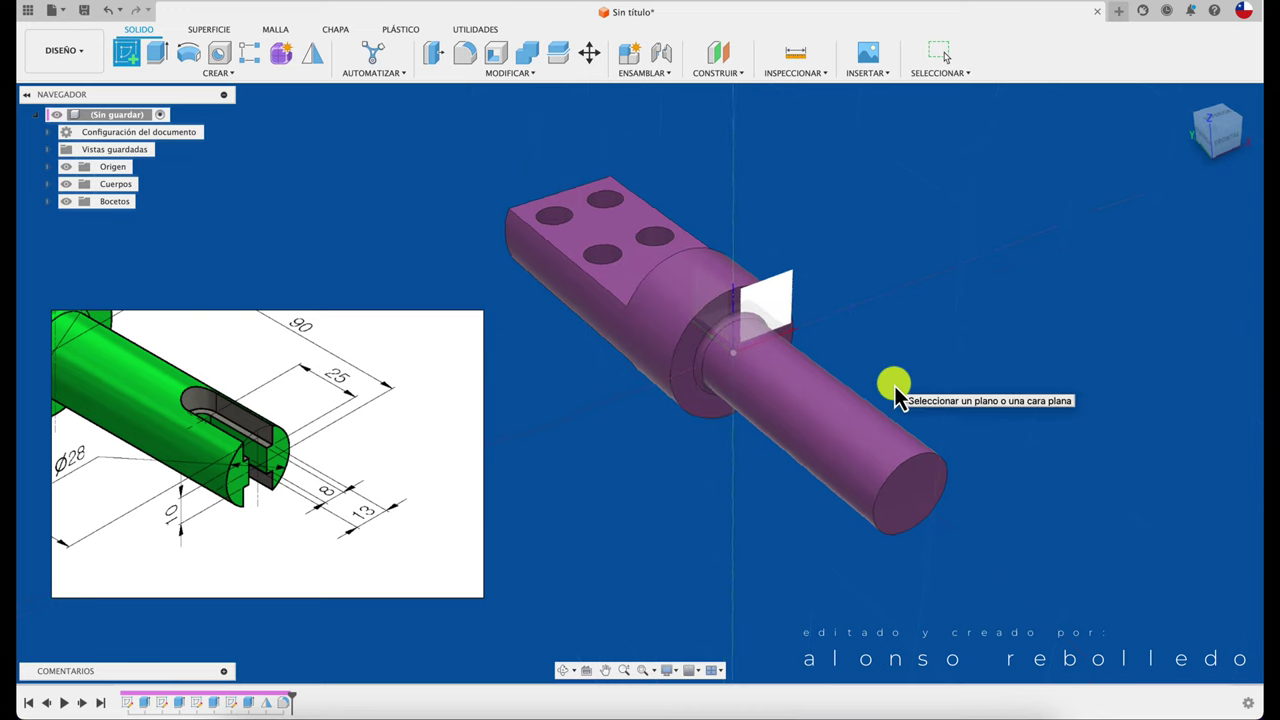
click(808, 358)
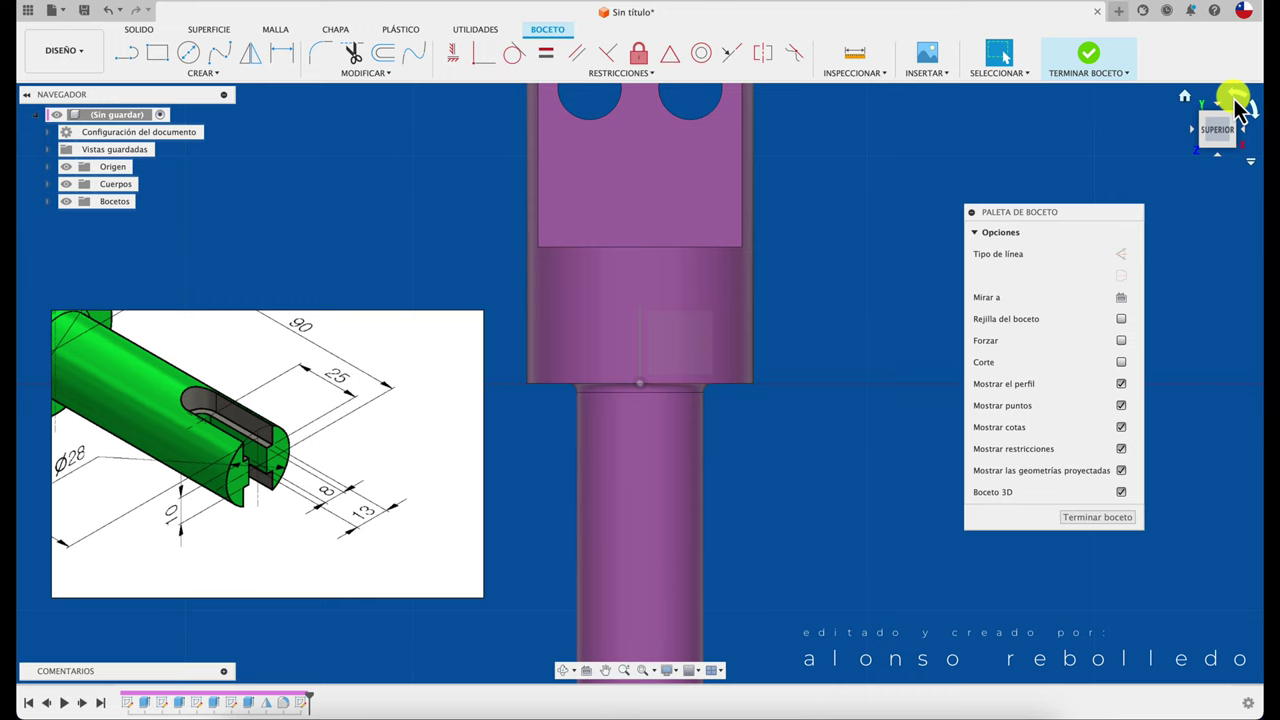
click(1238, 101)
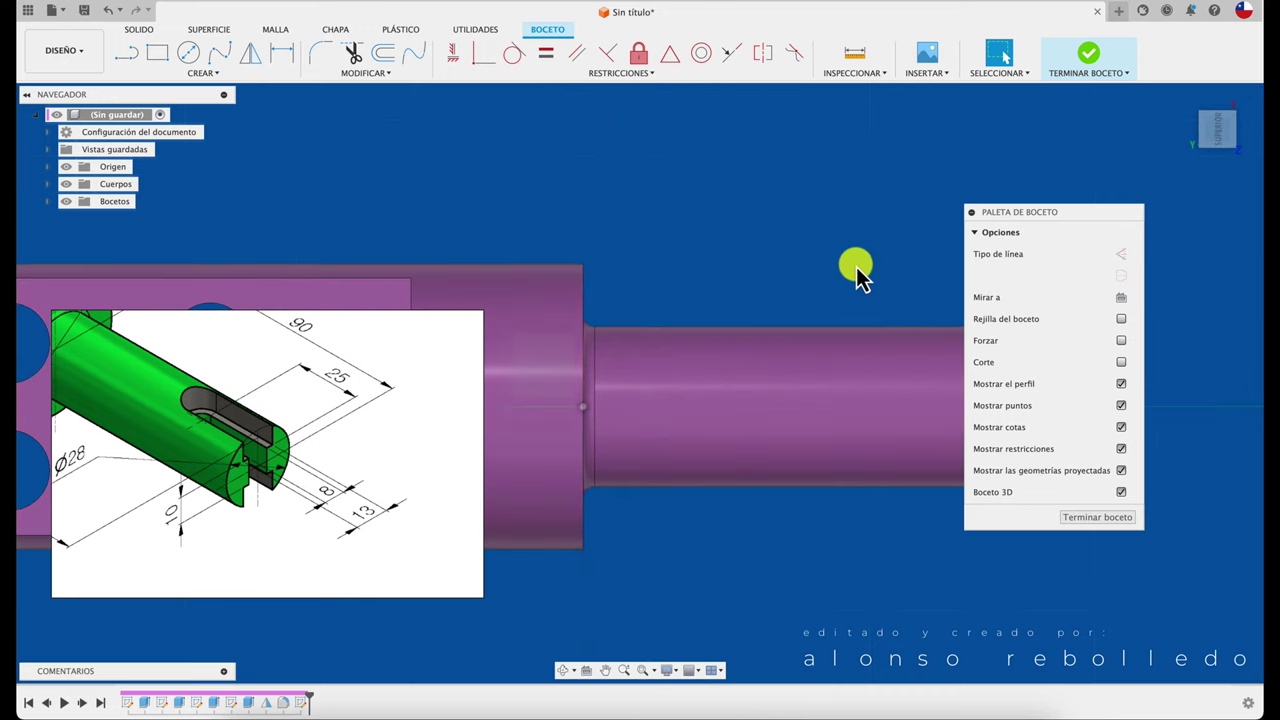
drag(1103, 212, 1249, 212)
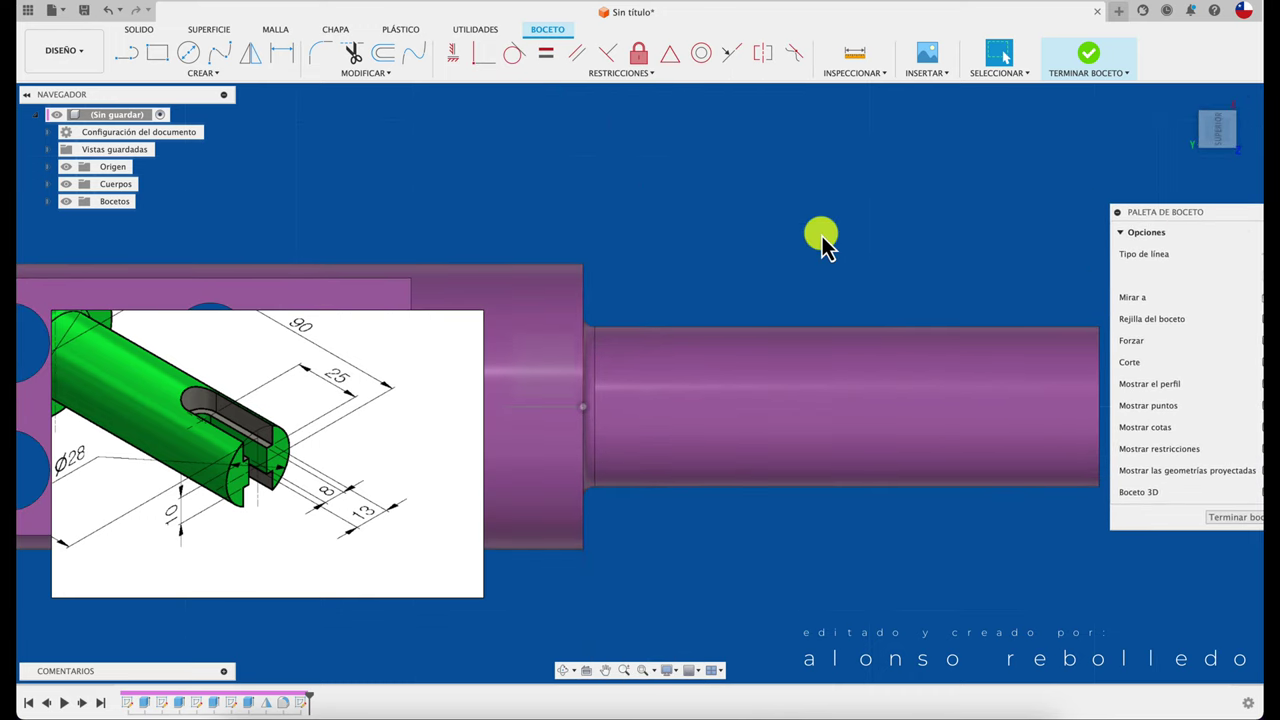
click(605, 670)
mouse_move(771, 332)
mouse_down()
mouse_move(743, 291)
mouse_move(707, 275)
mouse_up()
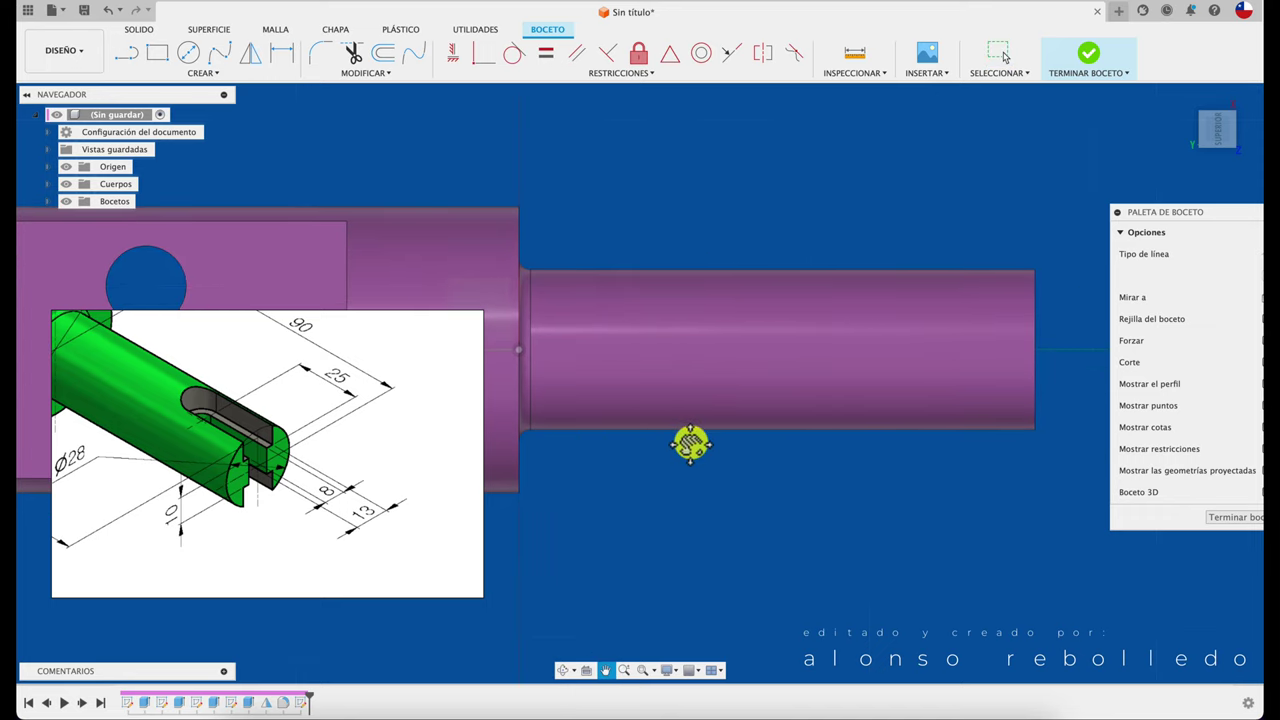
key(Escape)
mouse_move(1205, 214)
mouse_down()
mouse_move(1154, 190)
mouse_move(1171, 194)
mouse_up()
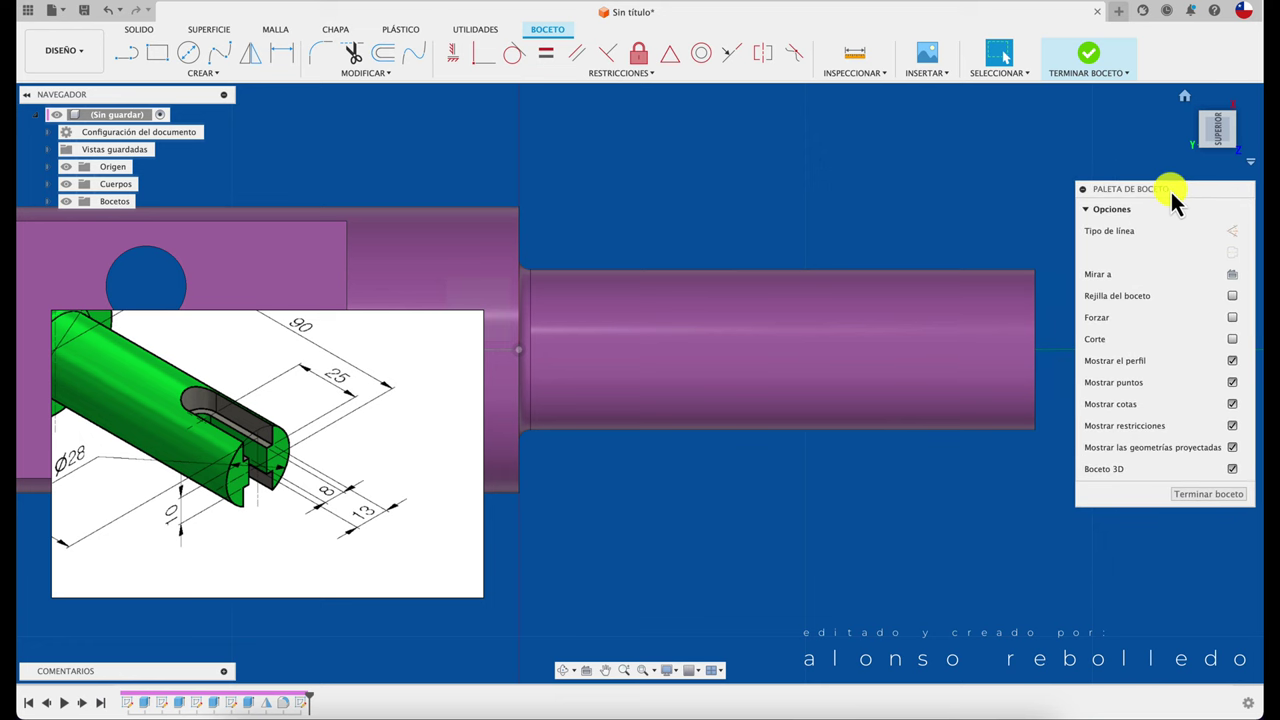
Step: Turn on the section view and project the narrow 28 mm shaft's outline into the sketch
click(1232, 339)
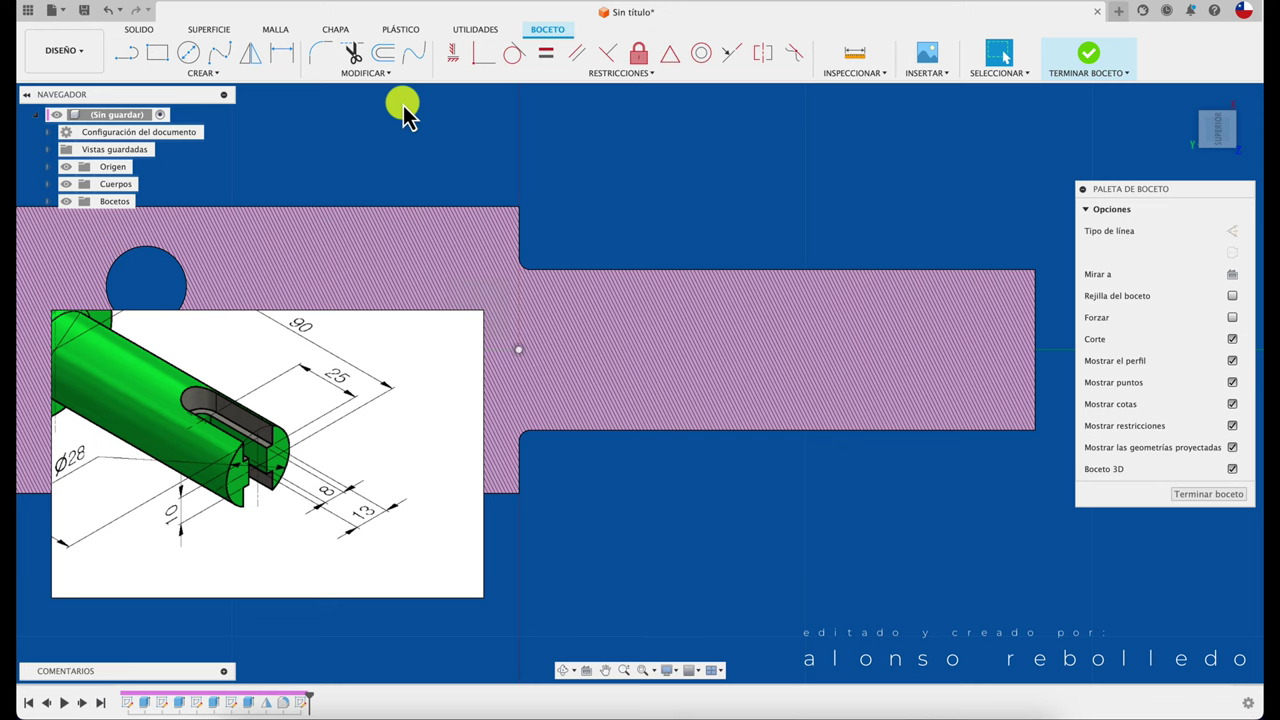
key(p)
click(890, 345)
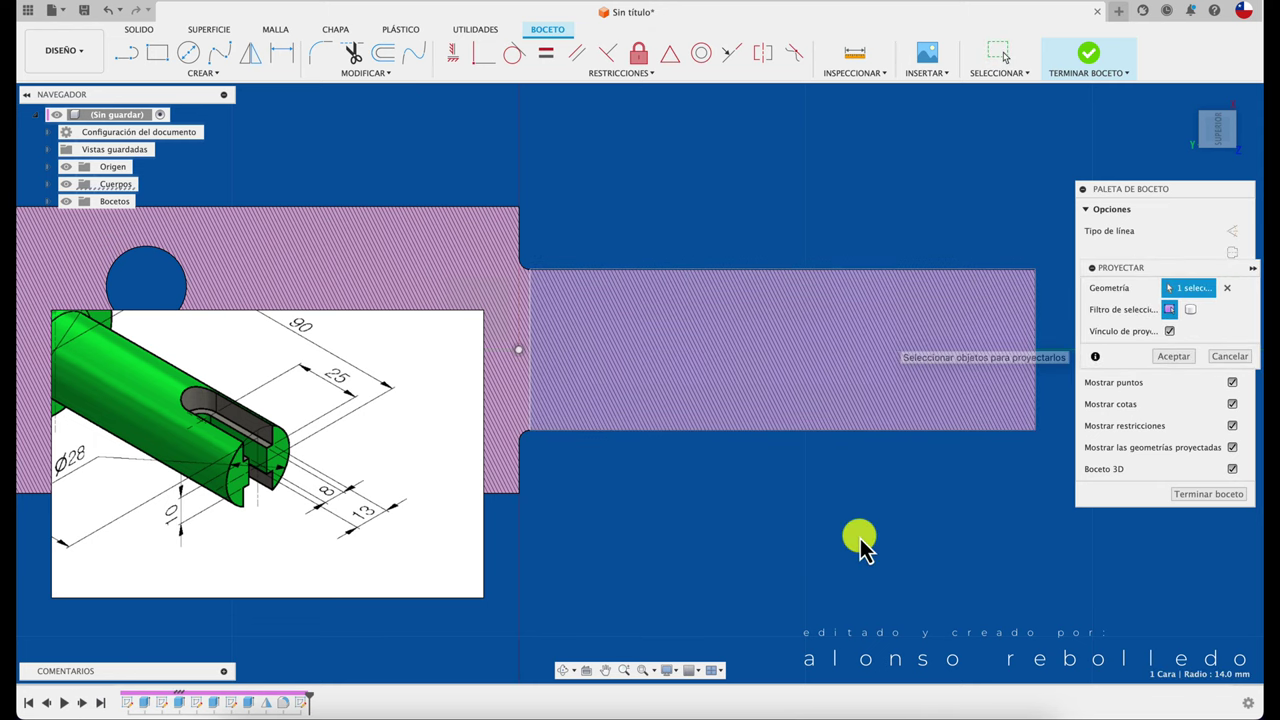
drag(1218, 283, 960, 138)
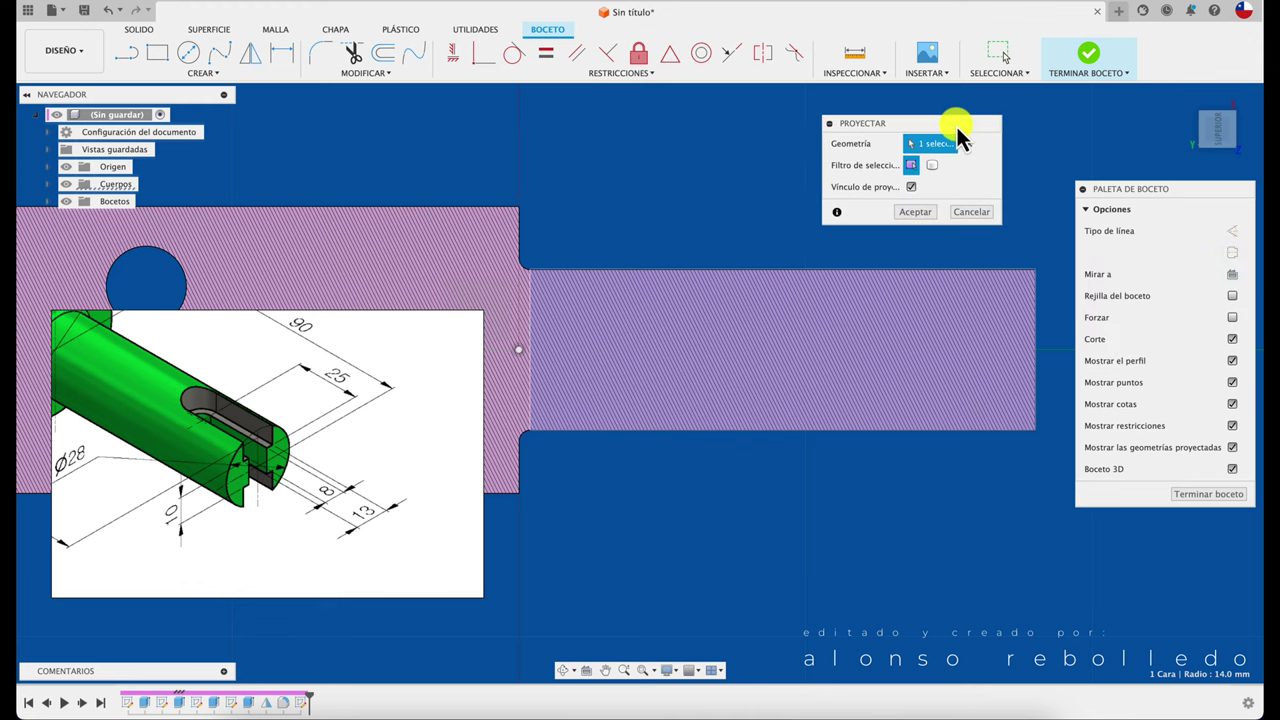
click(910, 212)
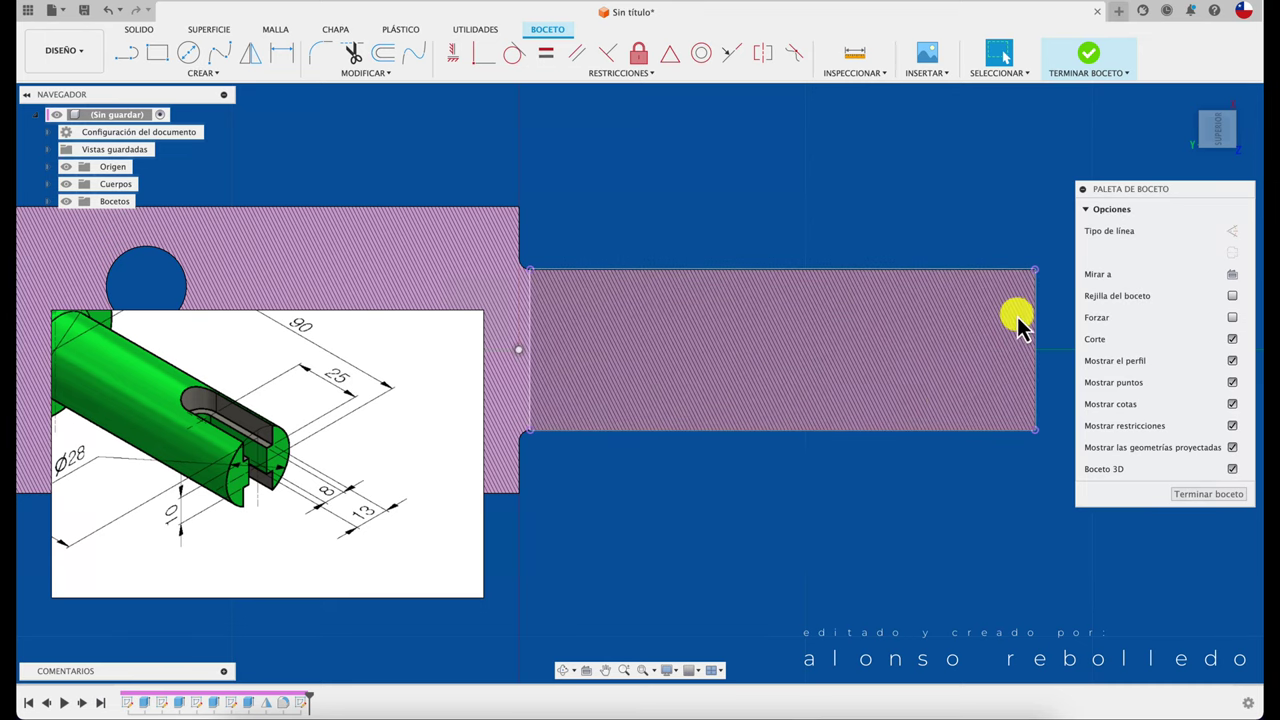
click(130, 56)
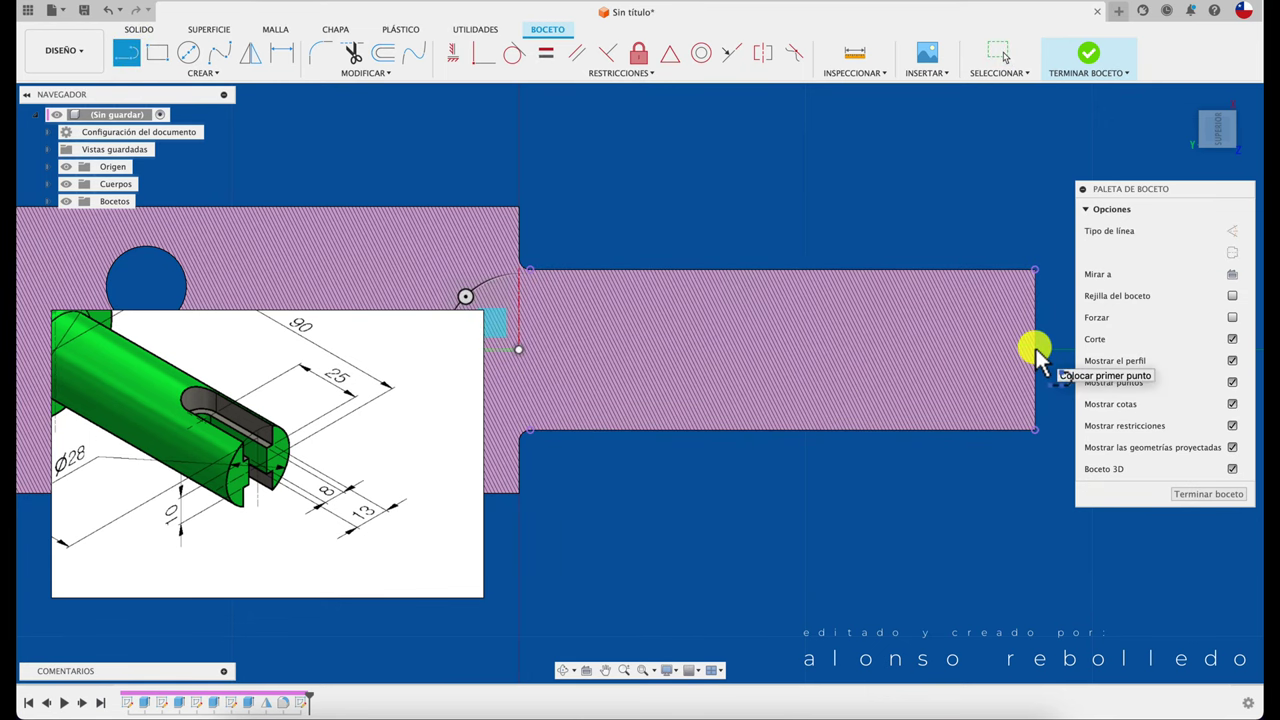
Step: Draw a line from the shaft end's midpoint along the axis, dimensioned 25 mm
click(1035, 348)
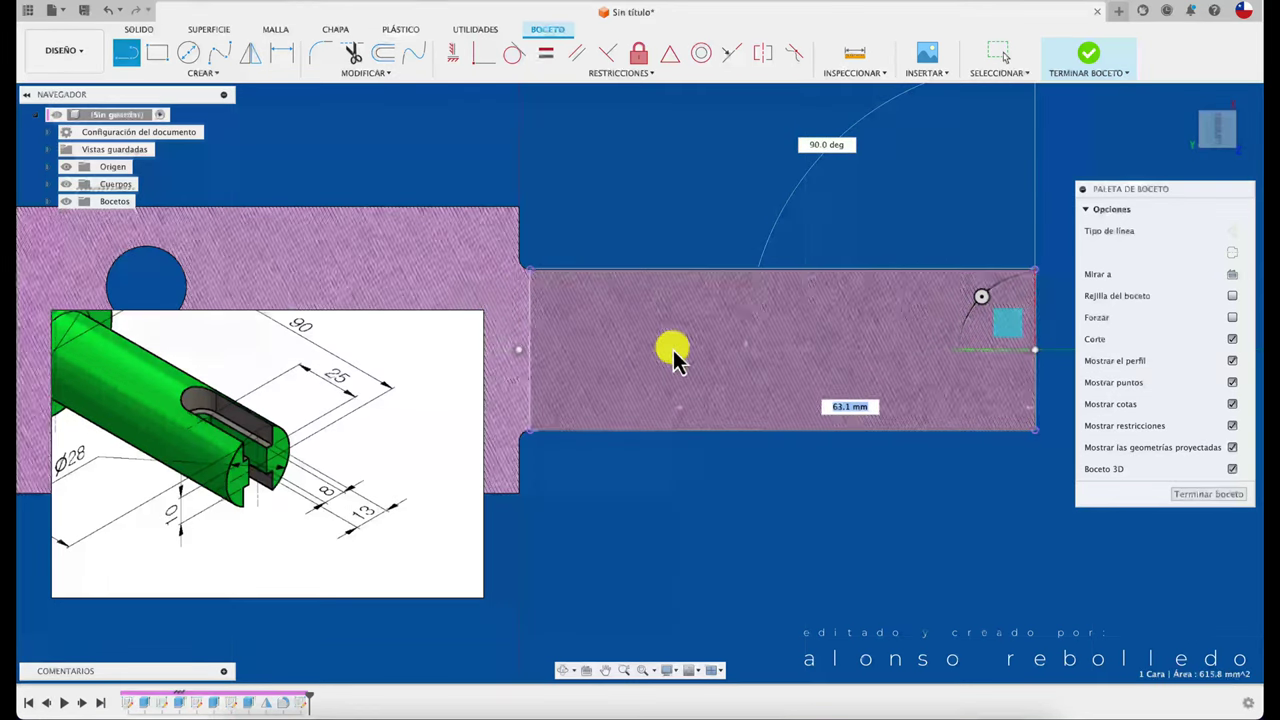
click(673, 350)
key(Escape)
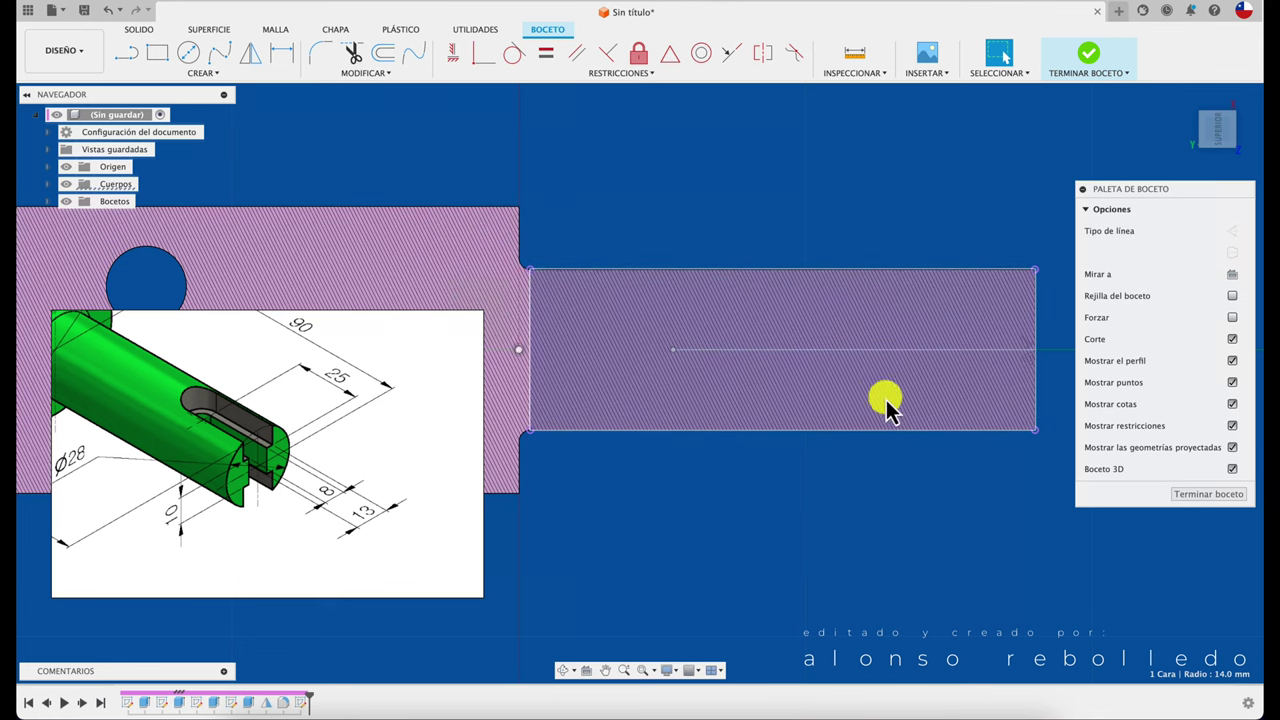
key(d)
click(896, 349)
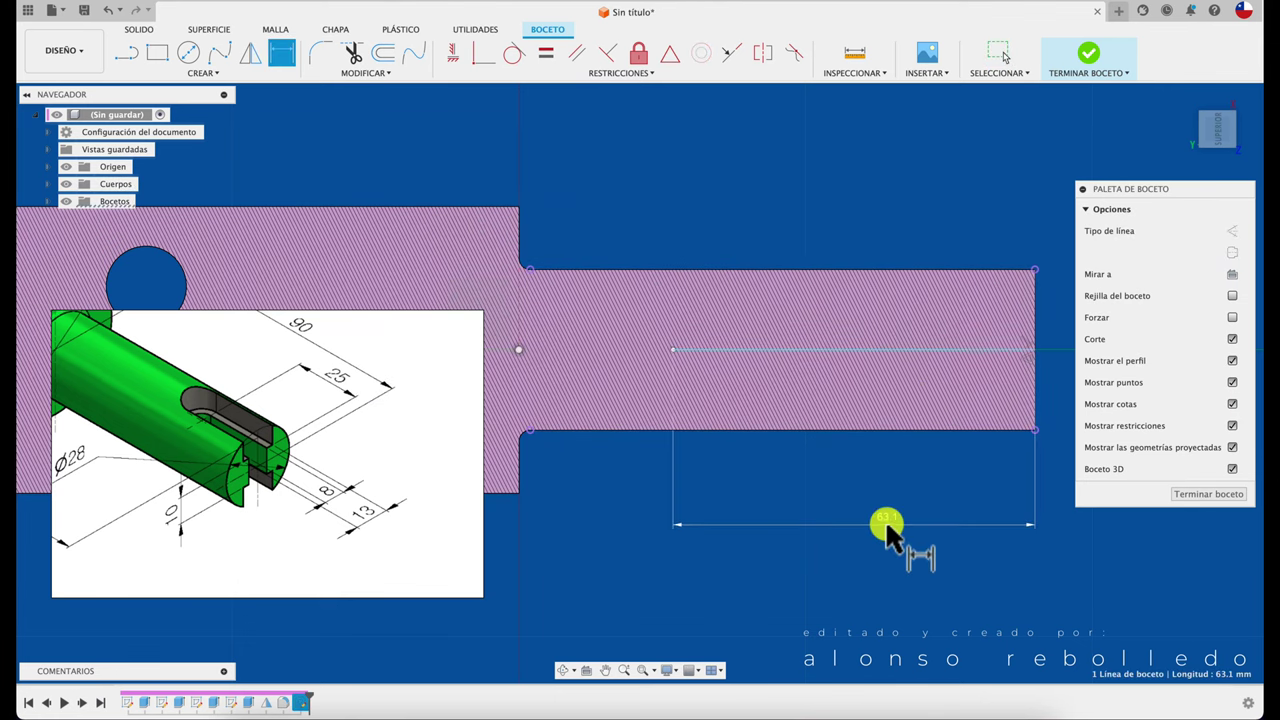
click(886, 525)
text(25)
key(Return)
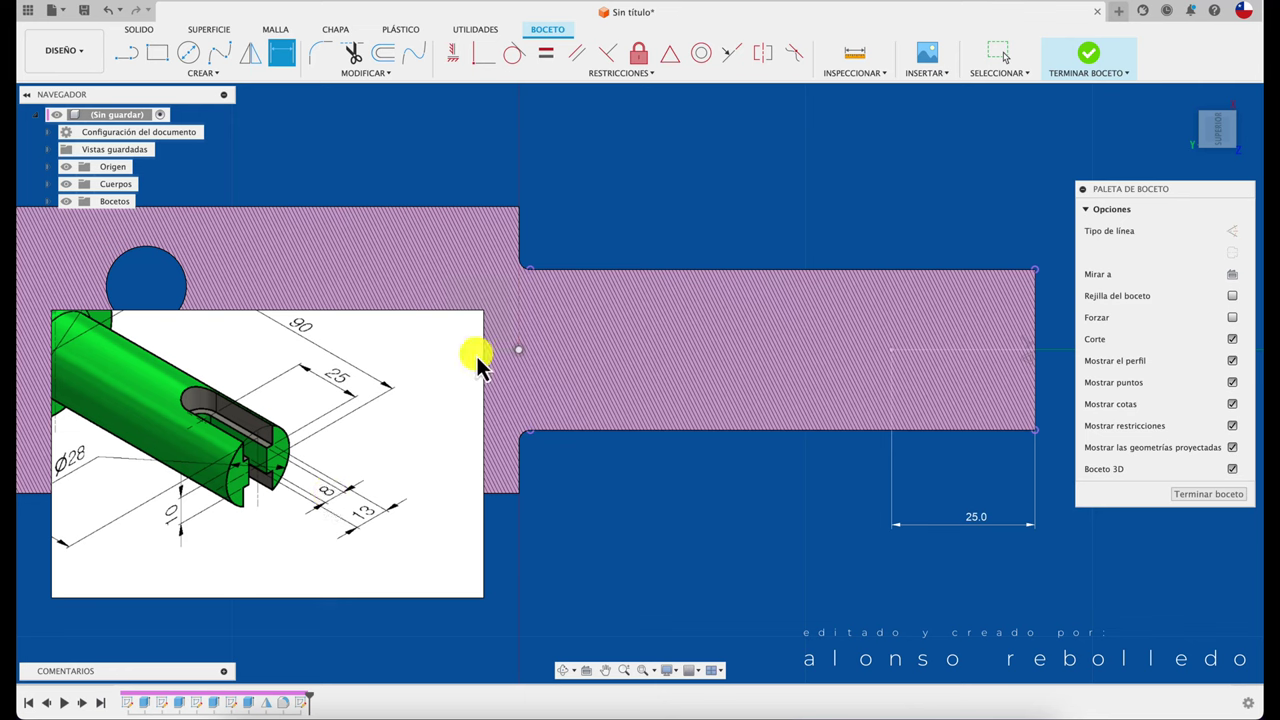
Step: Draw a circle at the line's inner end and dimension it 10 mm in diameter
click(188, 53)
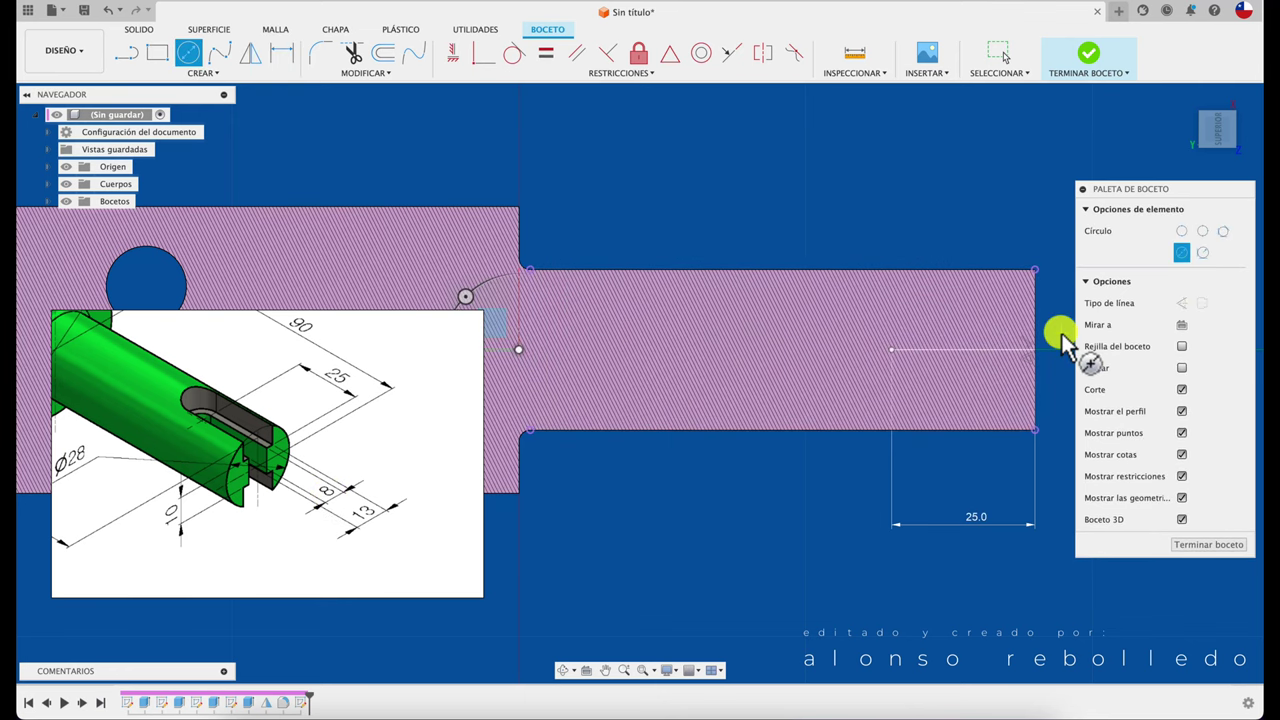
click(888, 352)
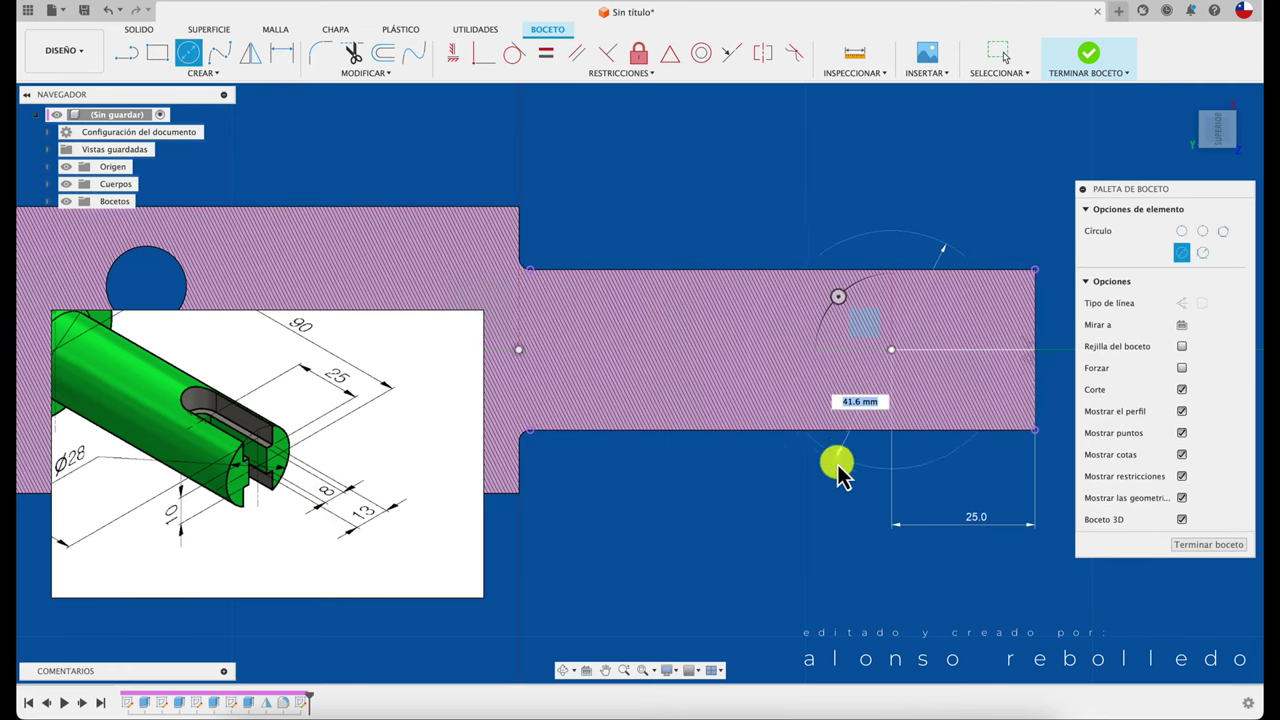
click(830, 478)
key(Escape)
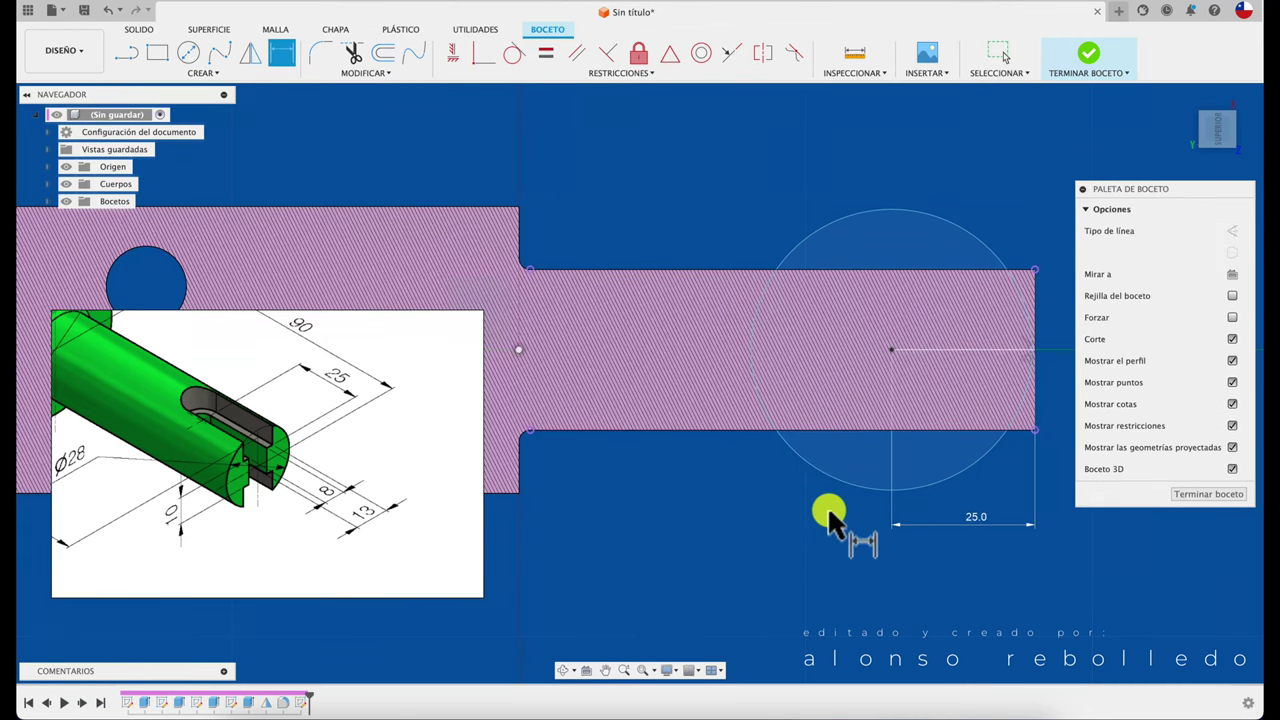
click(848, 494)
click(829, 533)
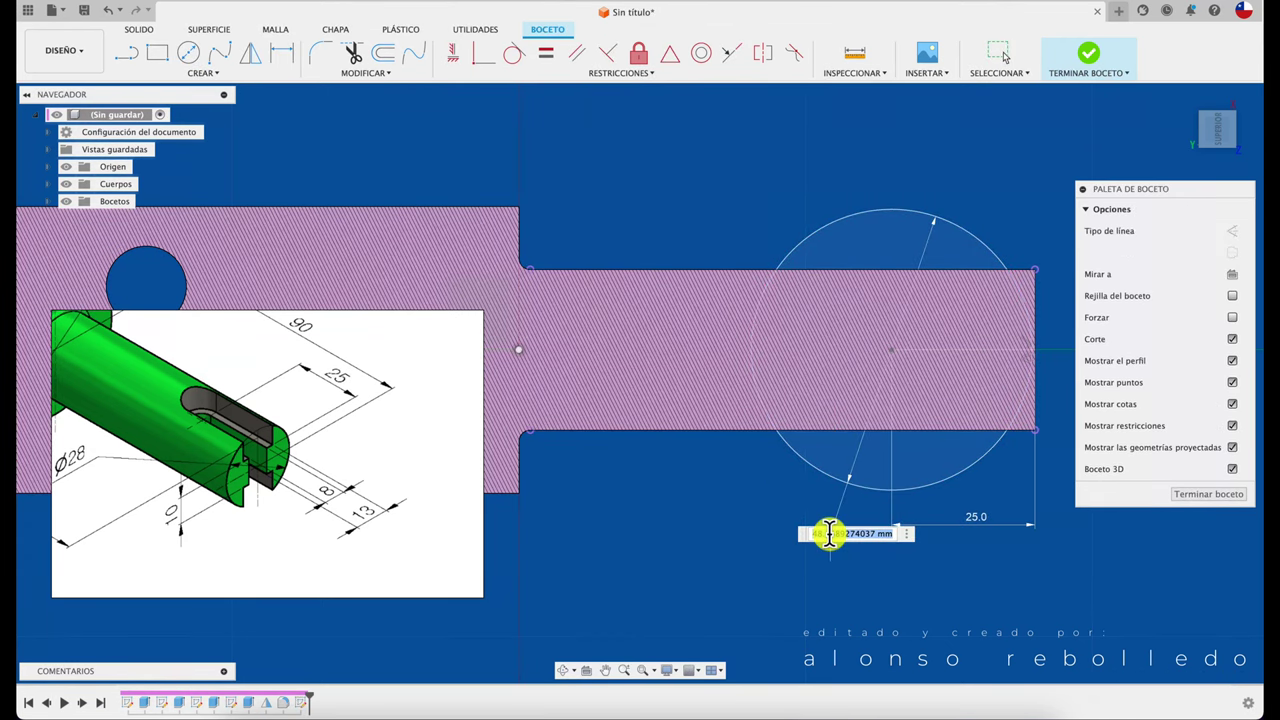
text(10)
key(Return)
scroll(793, 436, up, 1)
scroll(769, 439, up, 1)
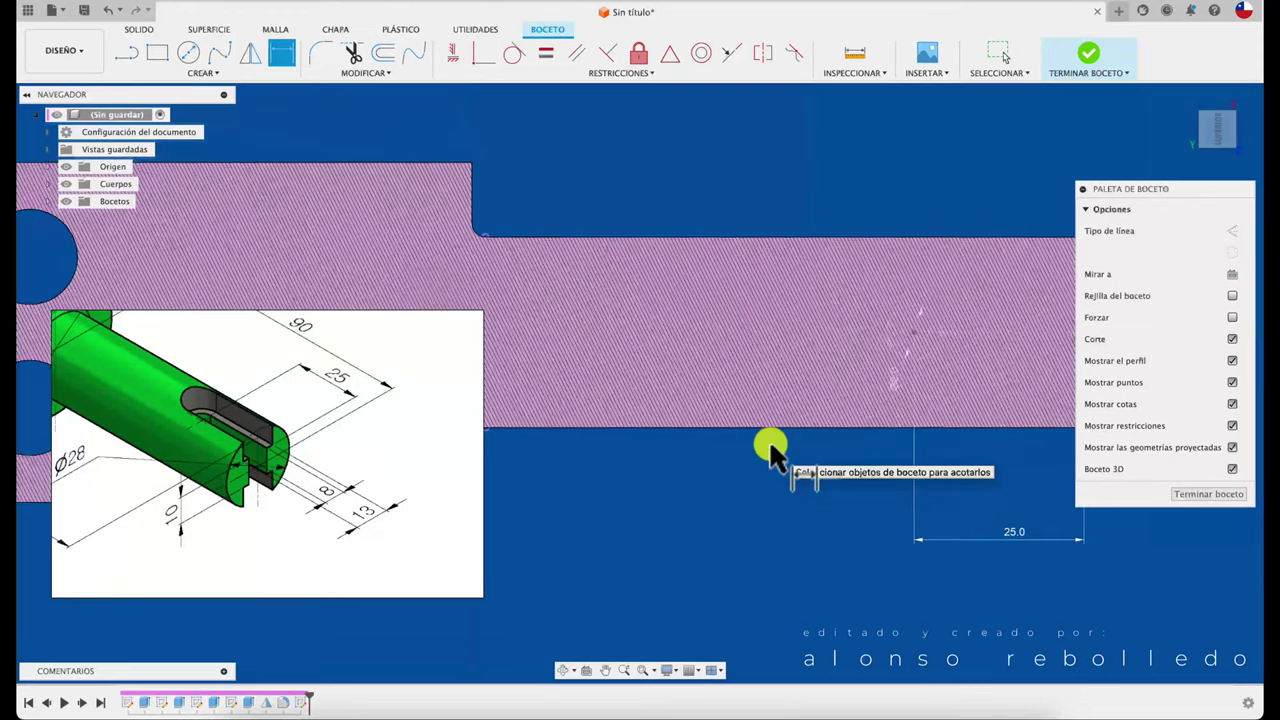
click(605, 670)
drag(908, 371, 652, 405)
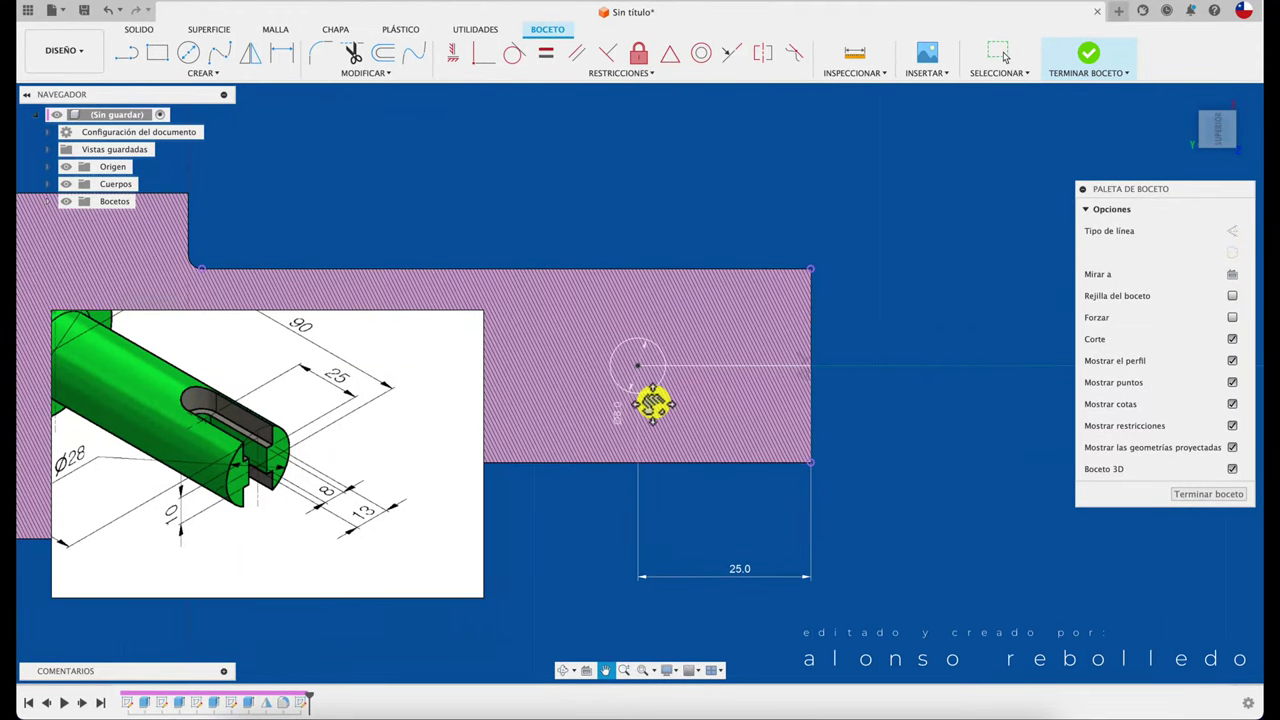
click(623, 670)
mouse_move(672, 432)
mouse_down()
mouse_move(671, 413)
mouse_move(674, 474)
mouse_move(662, 446)
mouse_up()
Step: Draw vertical lines up and down from the circle's centre across the shaft
click(128, 54)
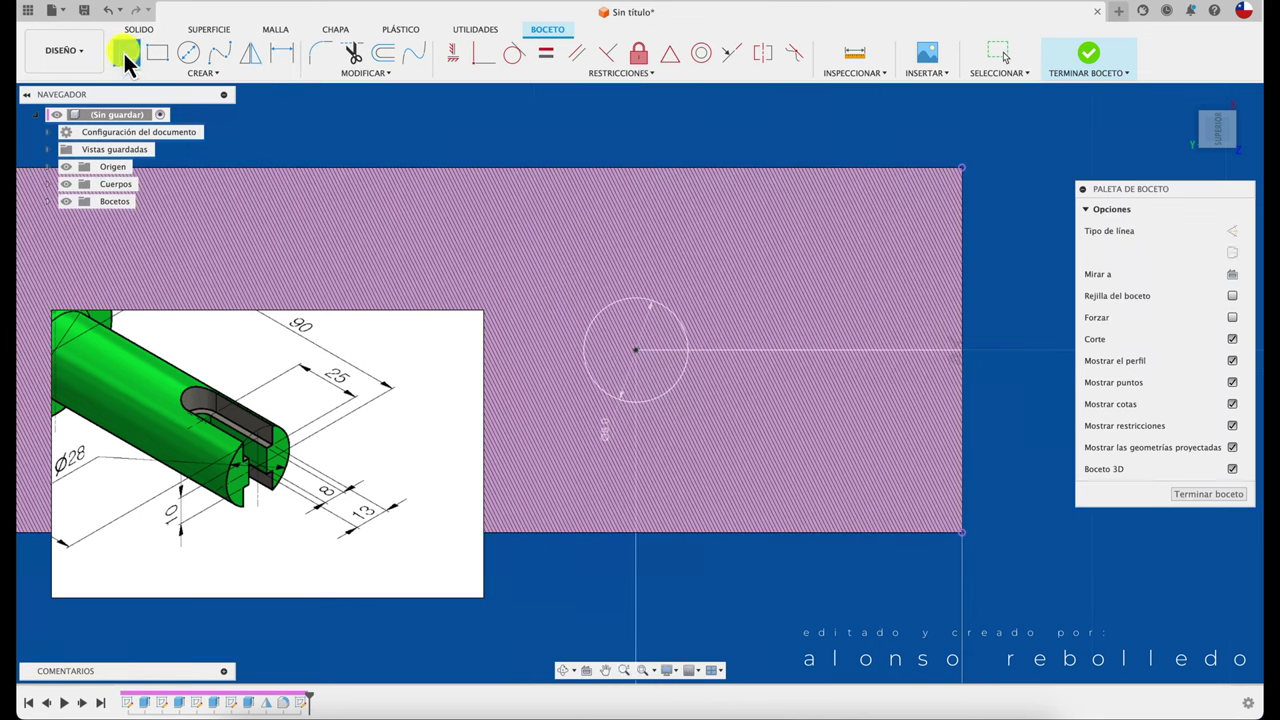
click(635, 350)
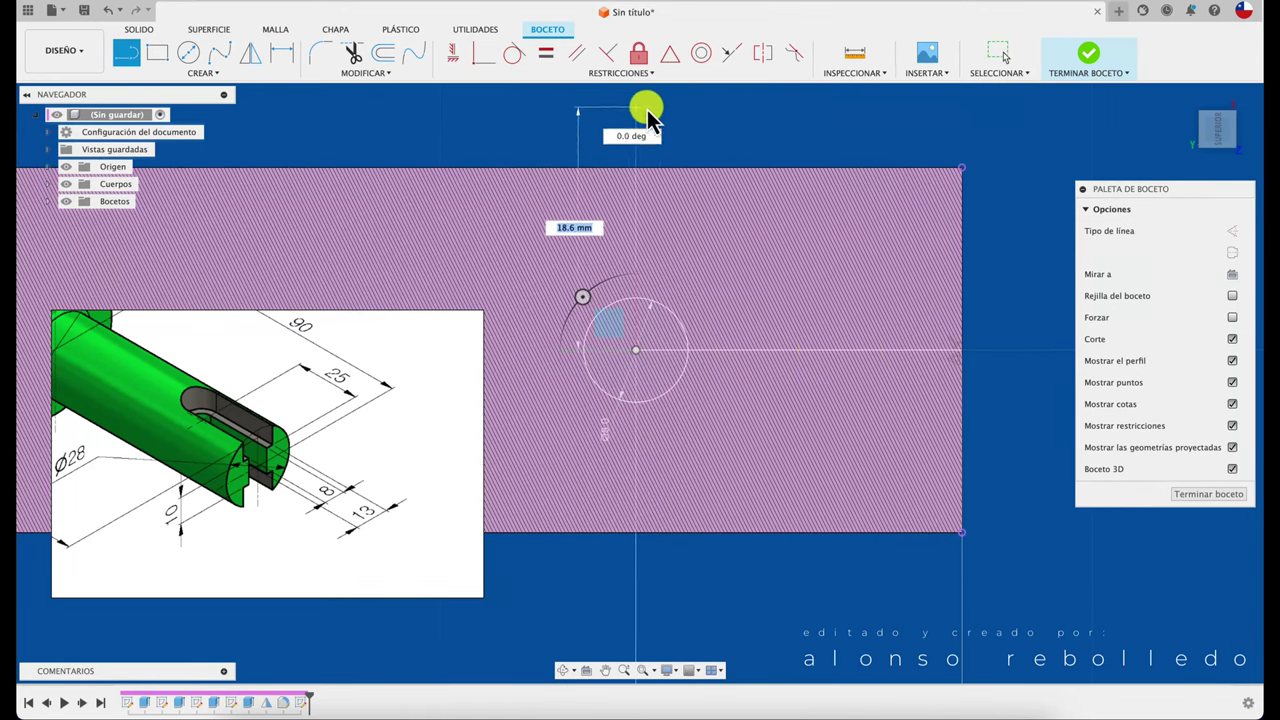
key(Escape)
key(l)
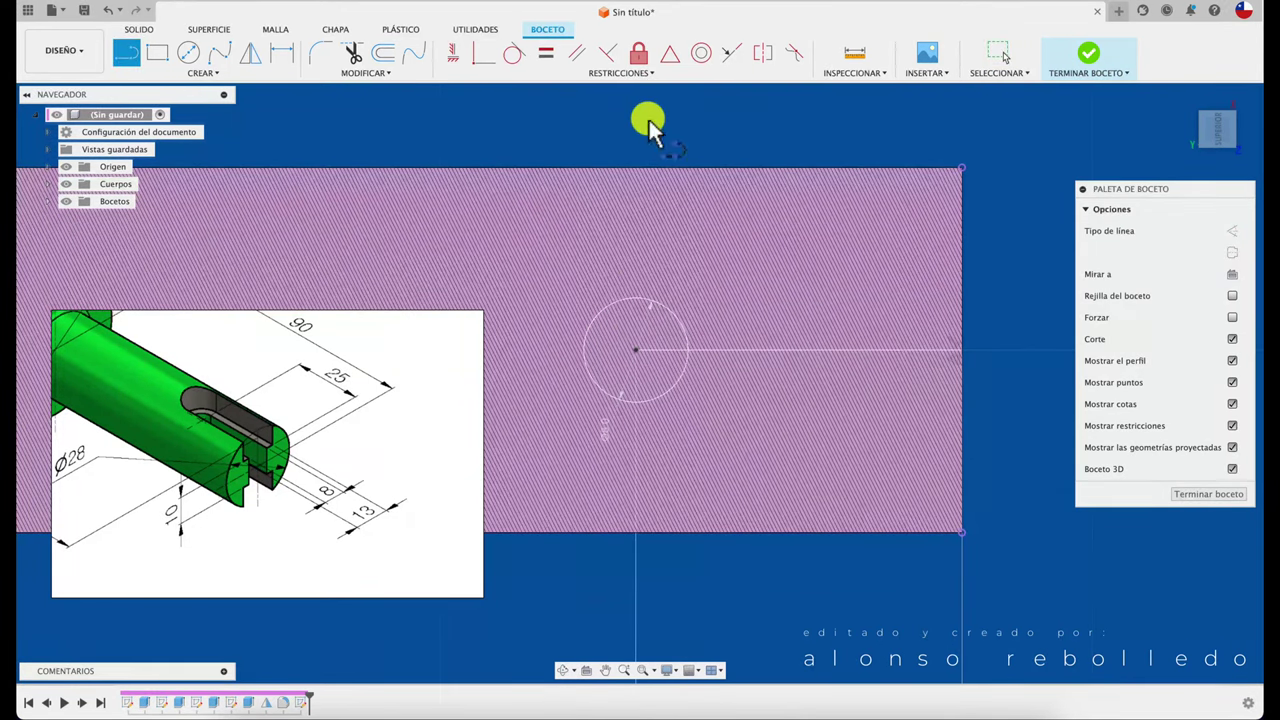
click(635, 350)
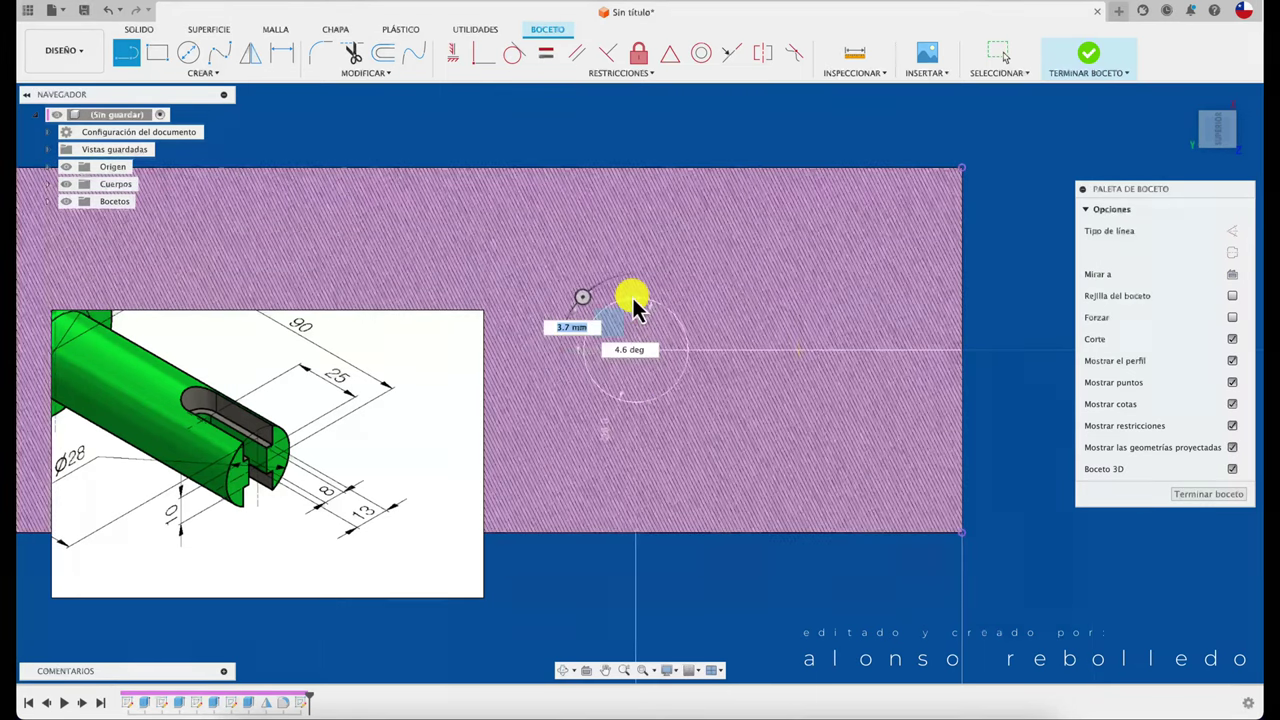
click(635, 133)
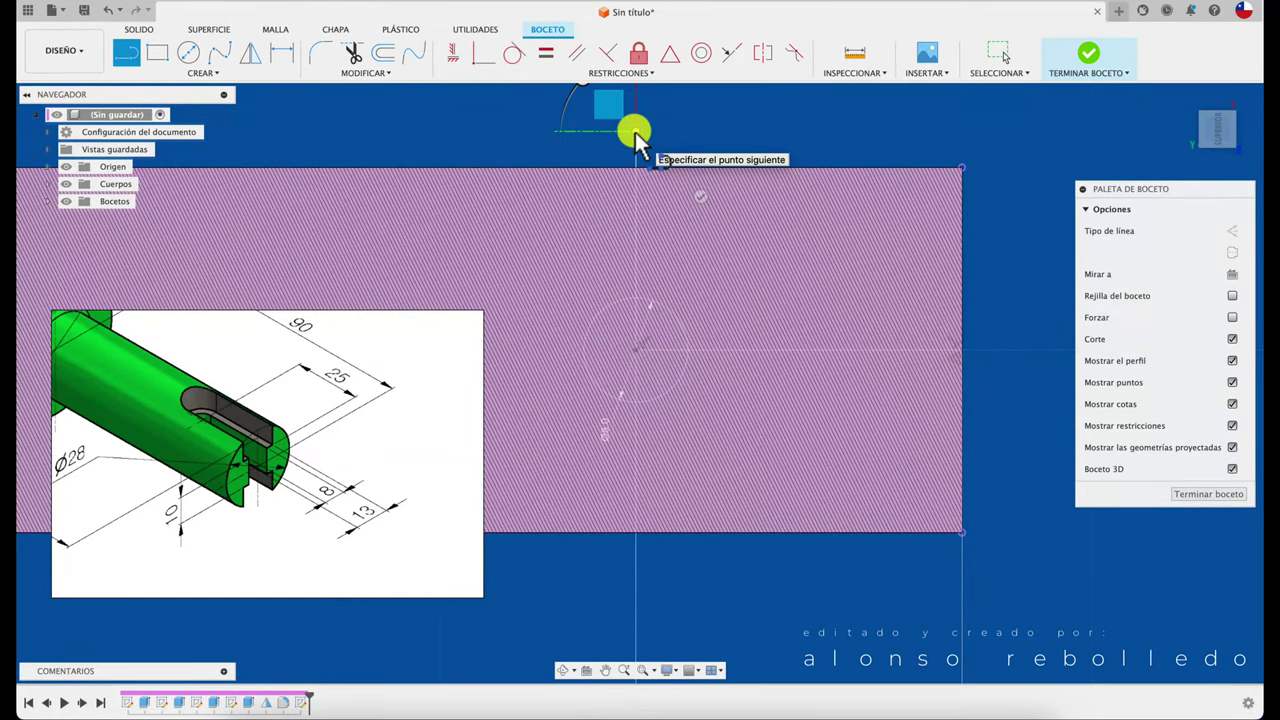
key(Escape)
key(l)
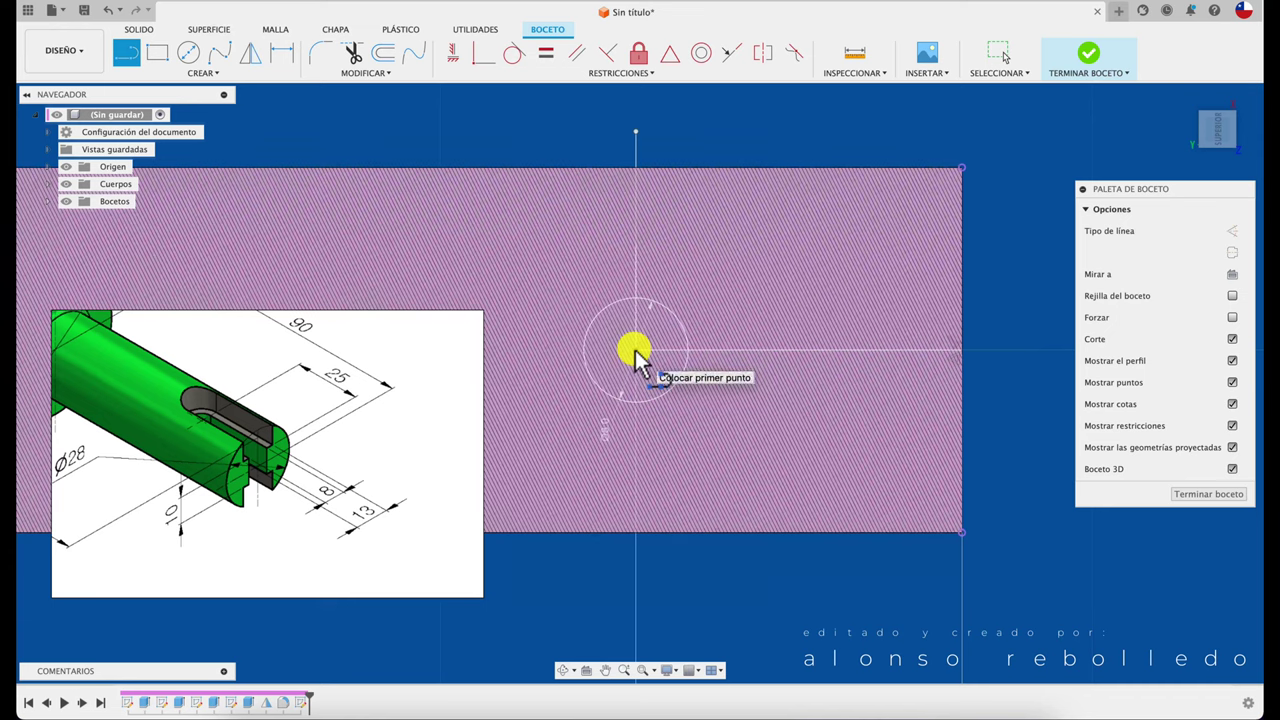
click(636, 350)
click(636, 613)
key(Escape)
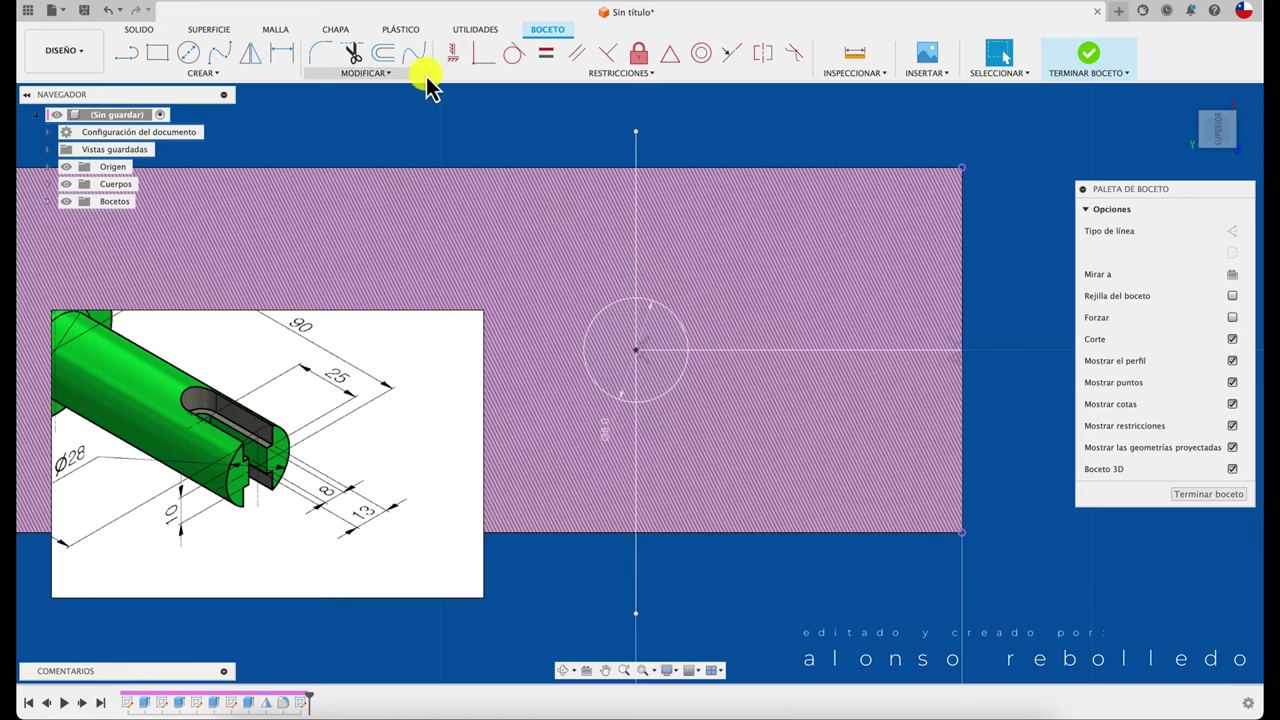
Step: Draw the slot's top and bottom lines from the circle to the shaft end, then finish the sketch
key(l)
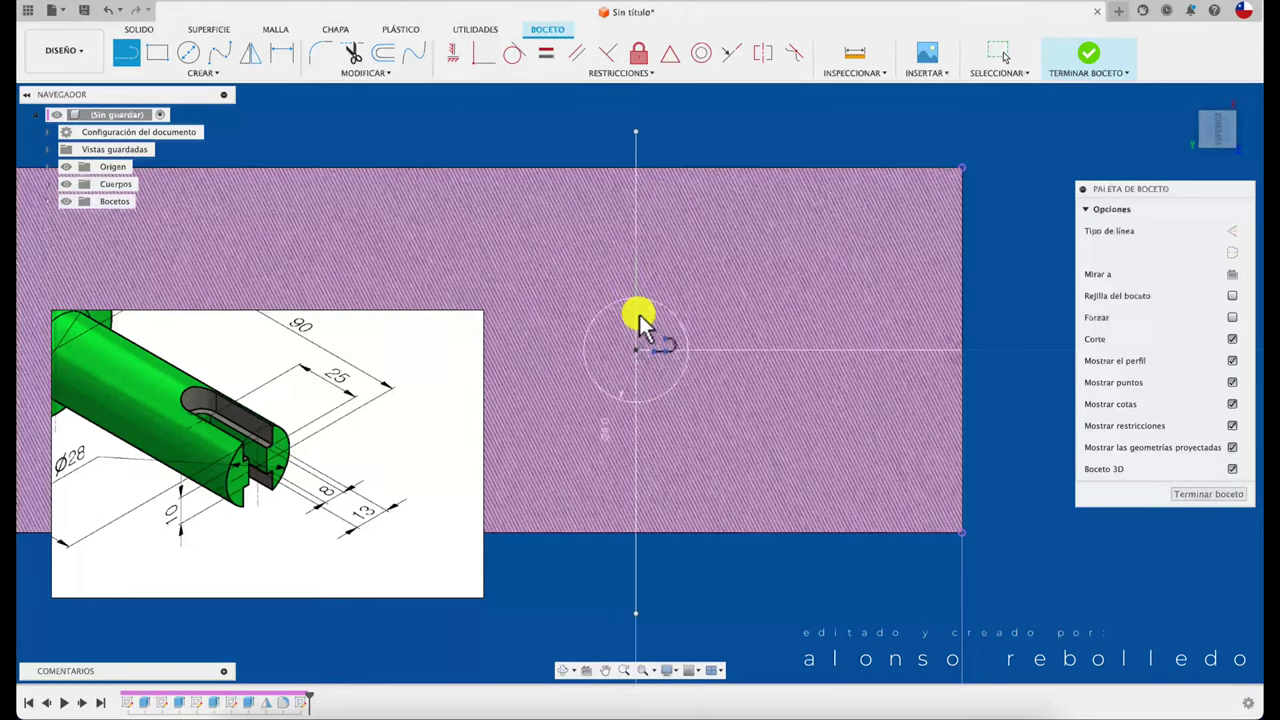
click(636, 298)
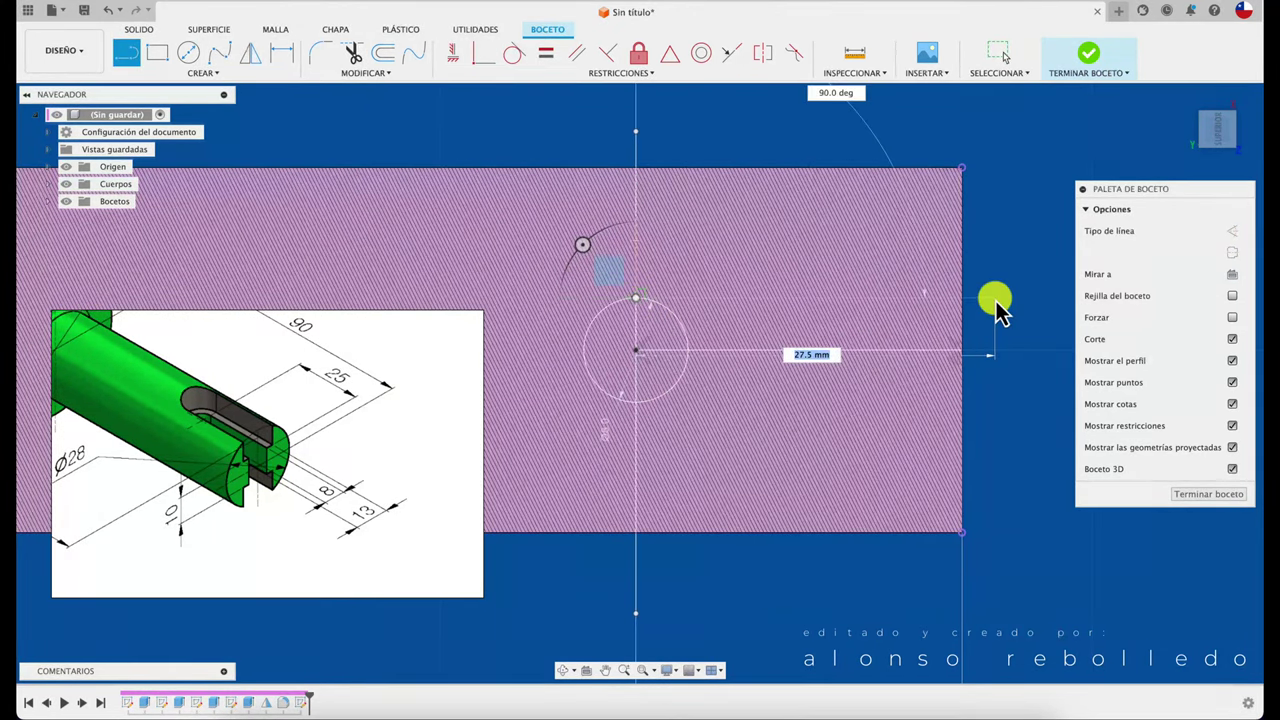
click(996, 300)
key(Escape)
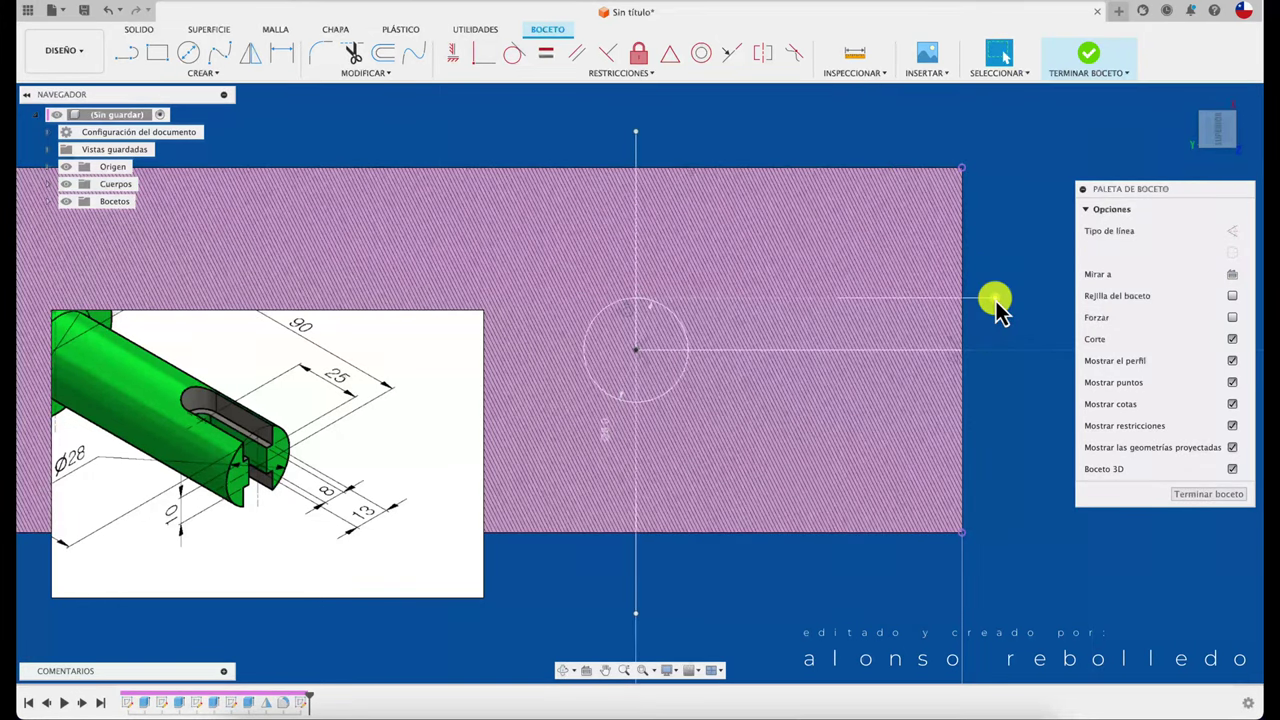
click(636, 401)
click(995, 403)
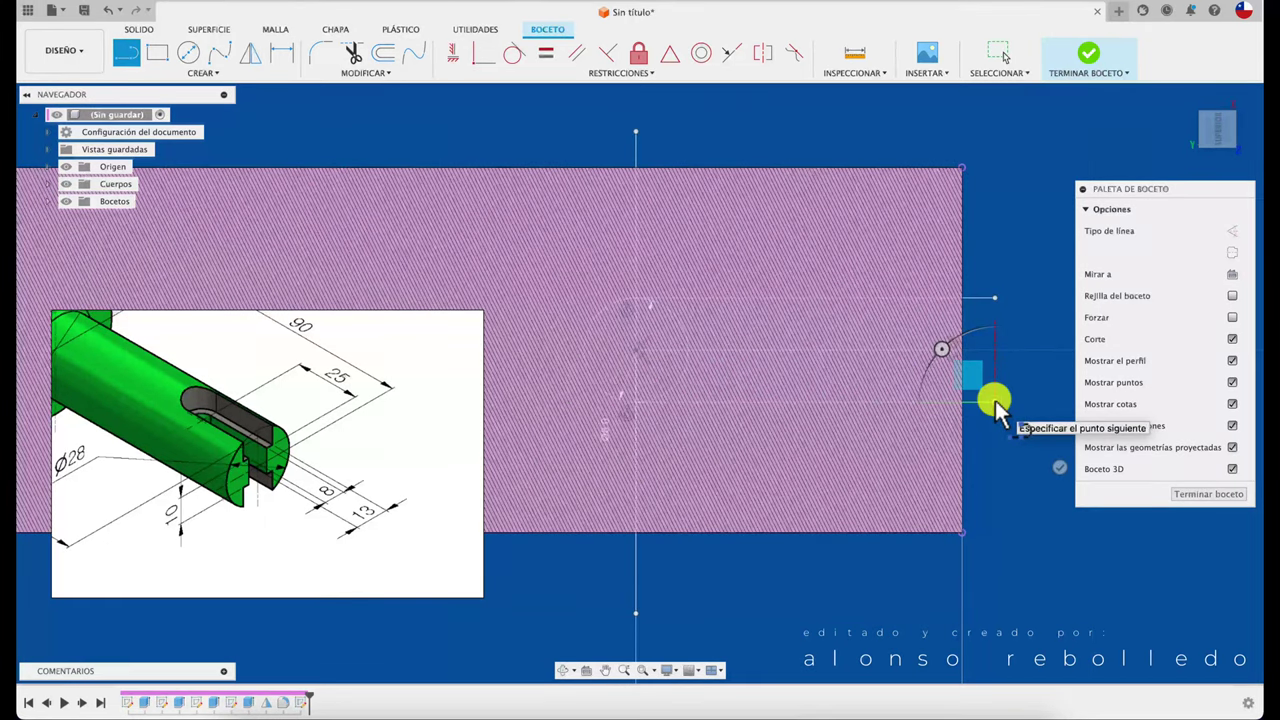
mouse_move(995, 400)
mouse_down()
mouse_move(1040, 372)
mouse_move(995, 297)
mouse_up()
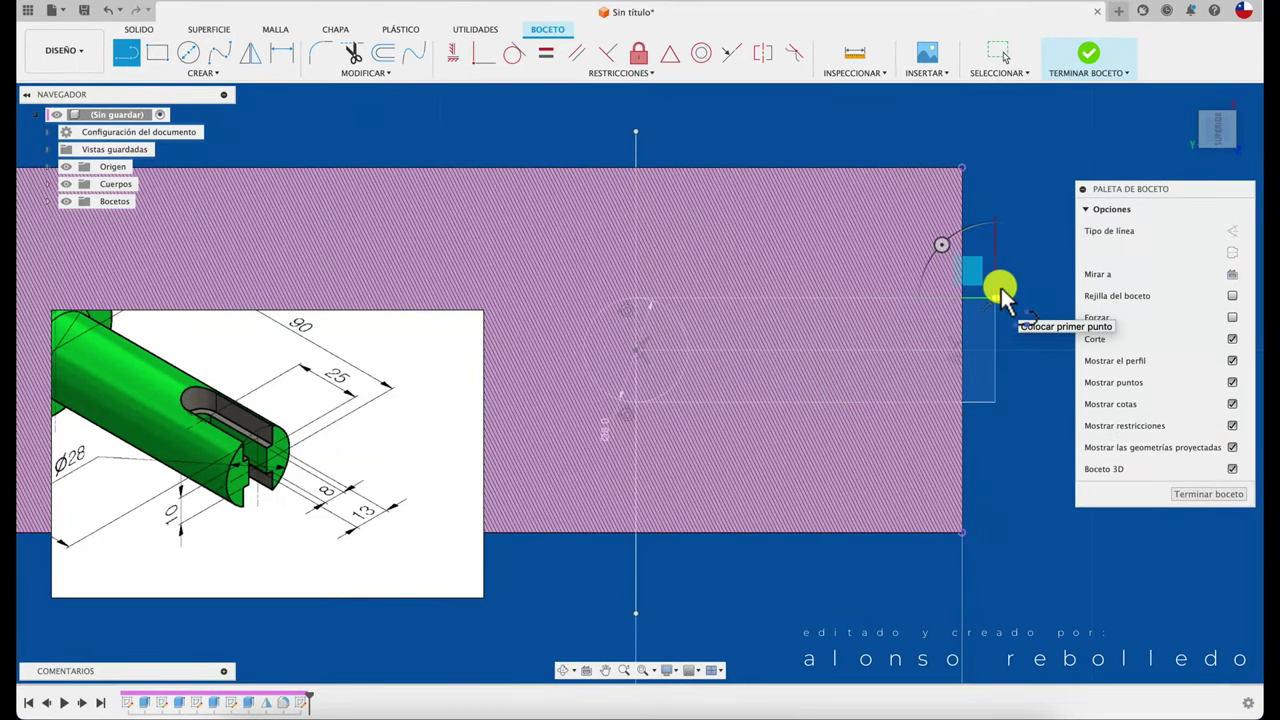
click(1089, 55)
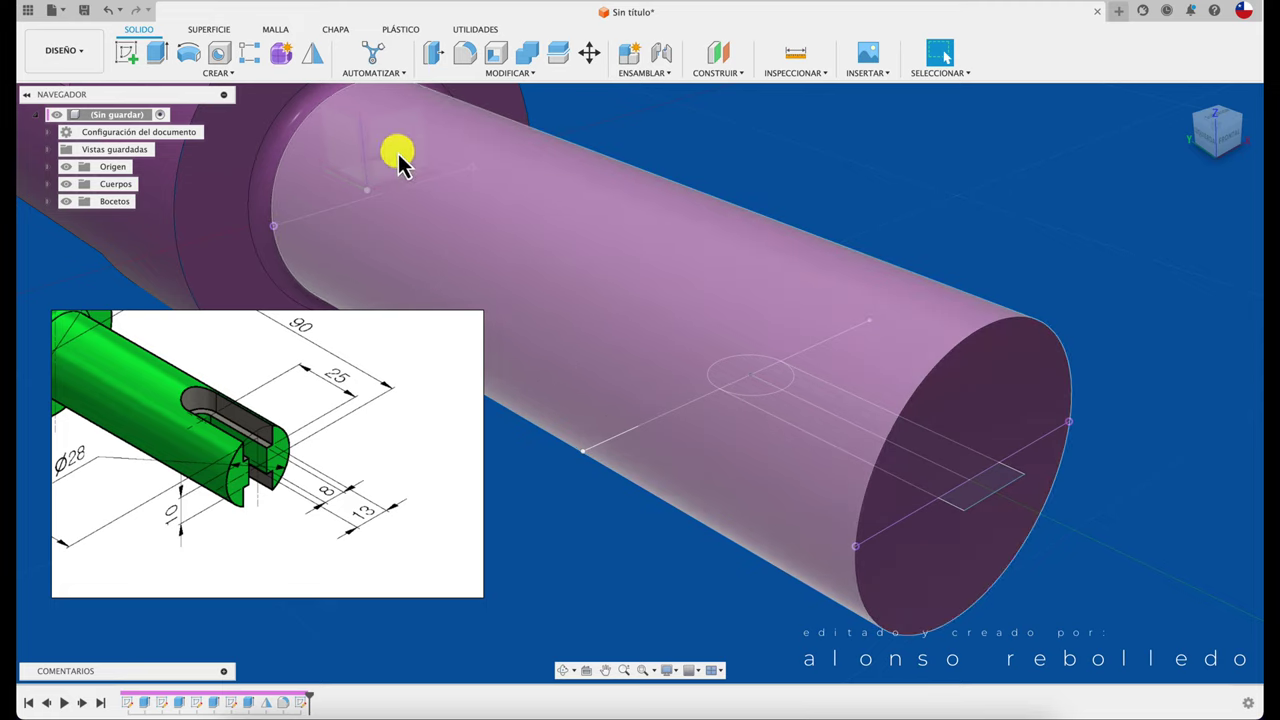
Step: Extrude the five slot profiles as a symmetric 28.6 mm cut through the shaft end
click(157, 52)
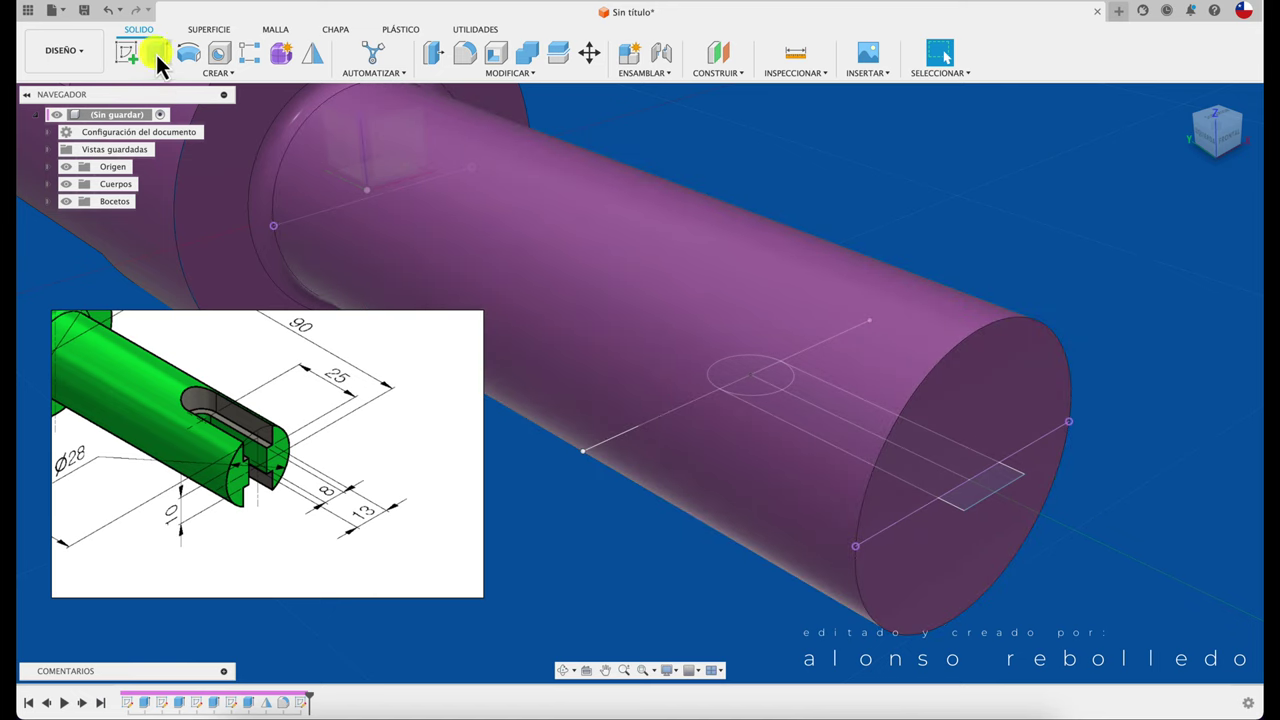
click(750, 395)
click(770, 378)
click(800, 390)
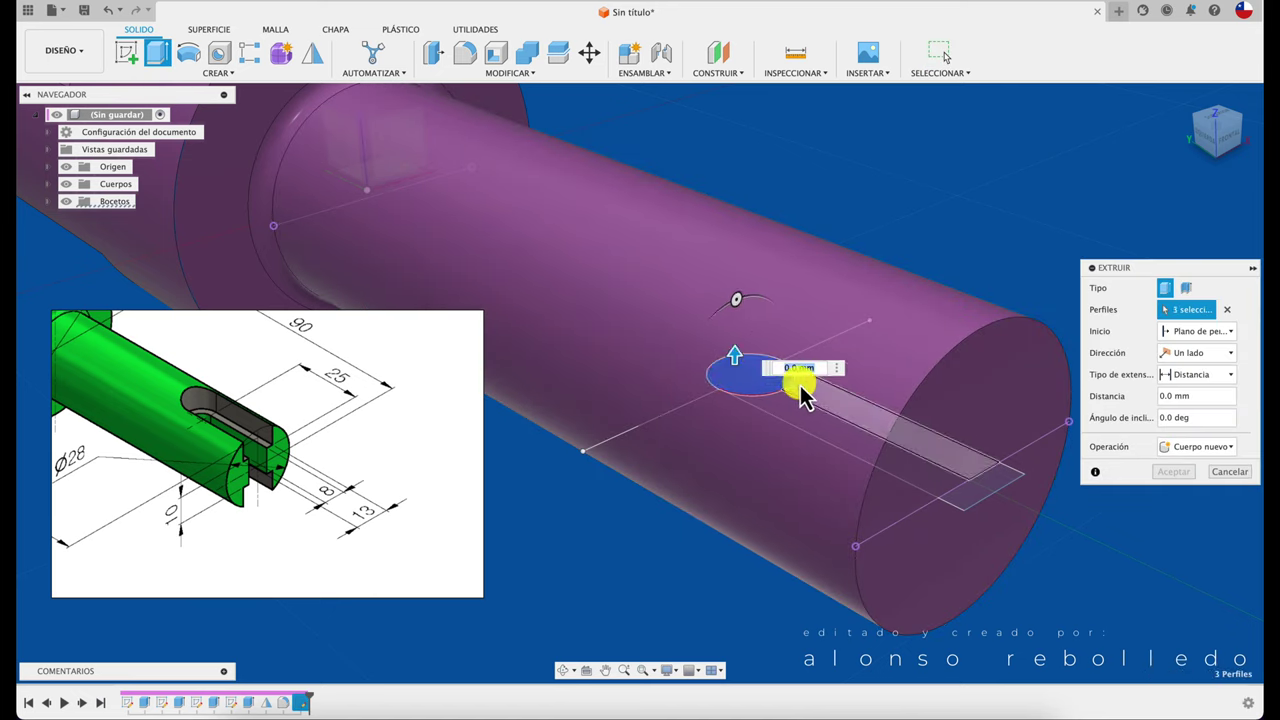
click(812, 405)
click(818, 430)
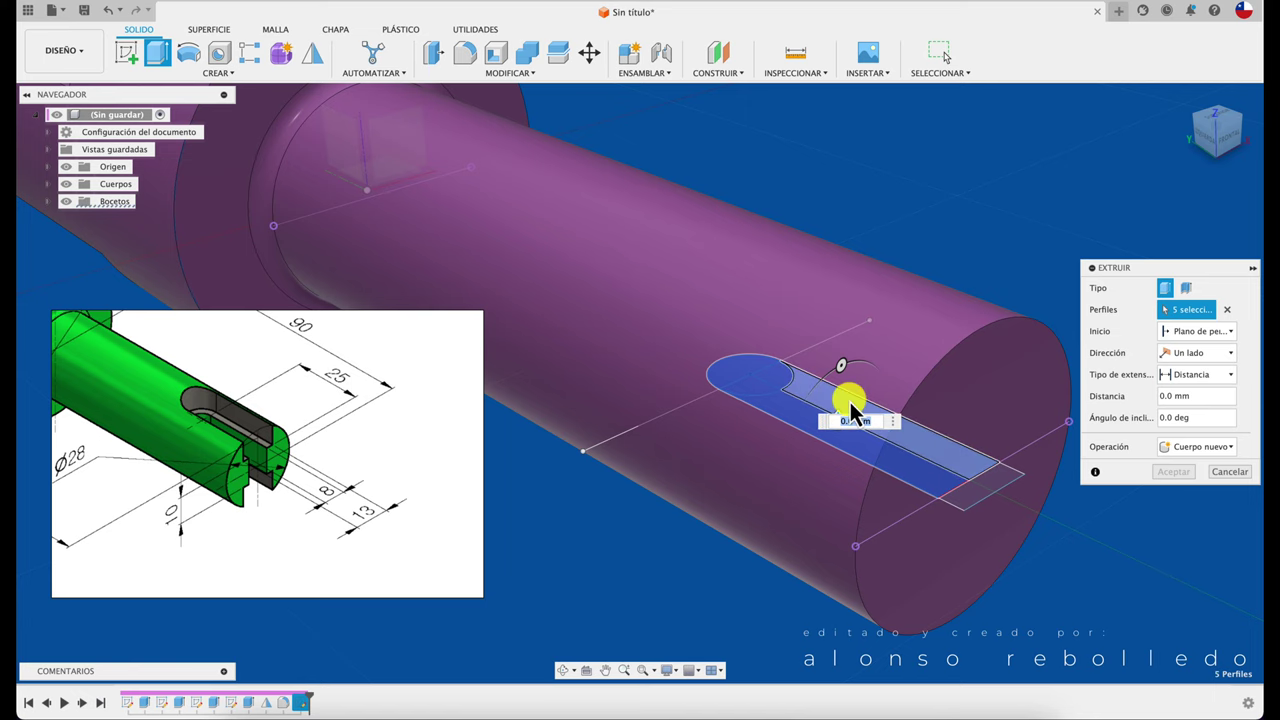
scroll(830, 410, down, 3)
drag(750, 418, 791, 200)
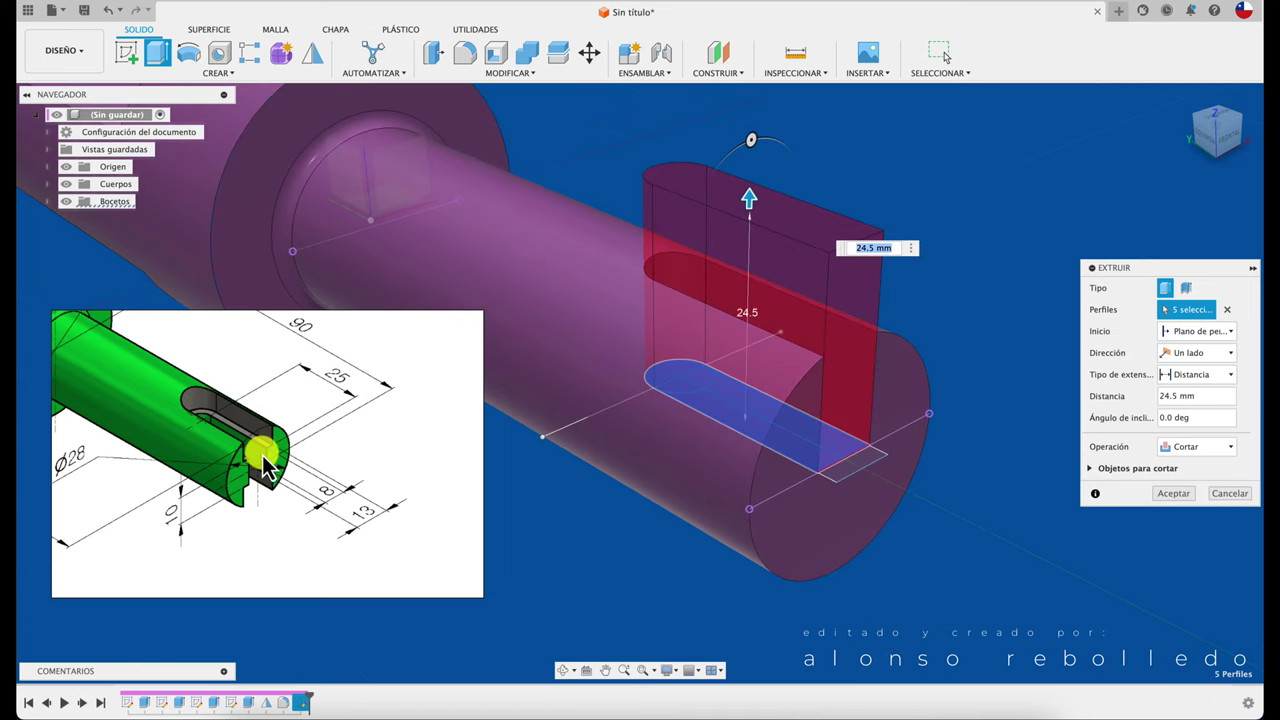
click(1222, 355)
click(1205, 402)
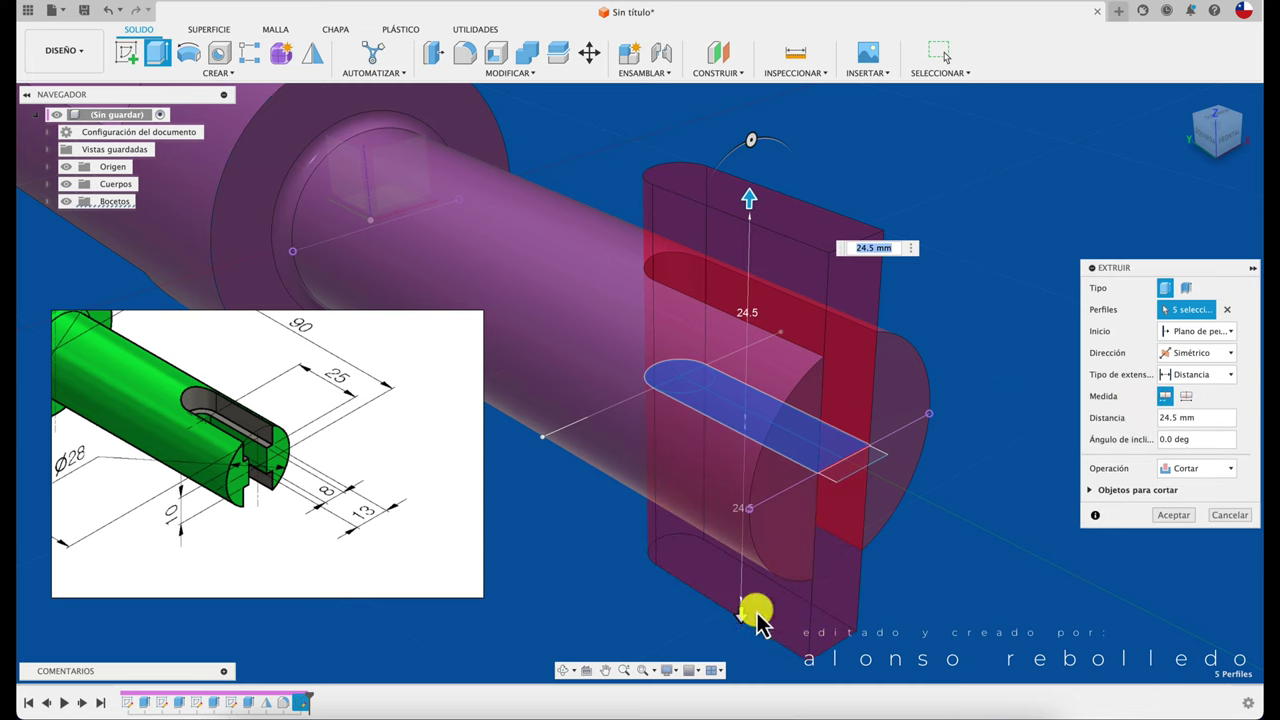
drag(742, 617, 742, 650)
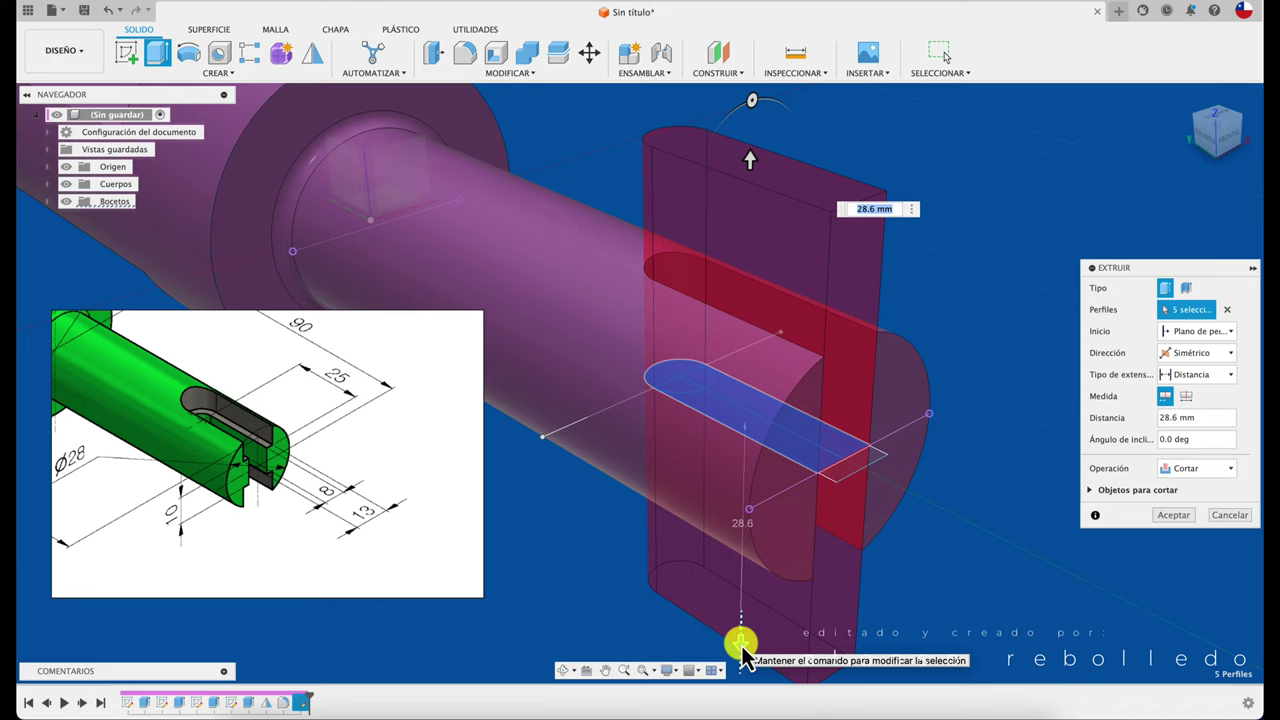
click(1185, 517)
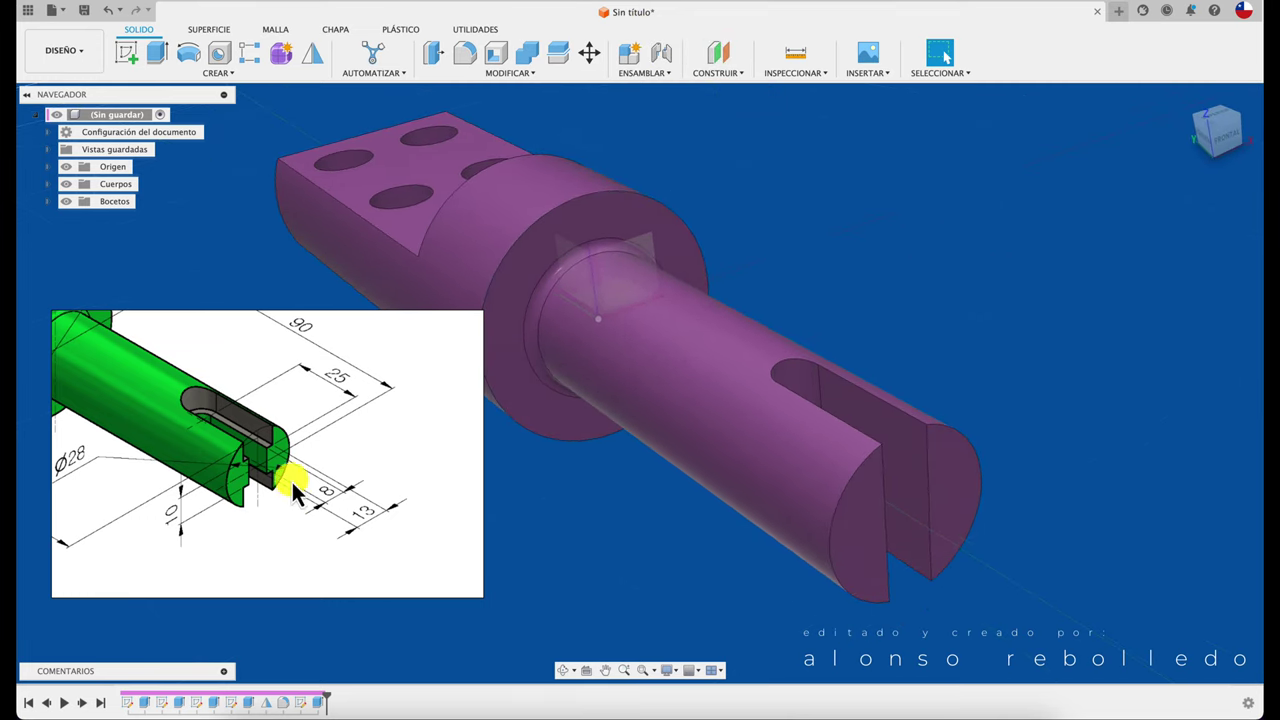
Step: Create a construction plane offset 5 mm from the XY plane near the shaft shoulder
mouse_move(691, 523)
shift+middle_down()
mouse_move(874, 494)
mouse_move(648, 308)
shift+middle_up()
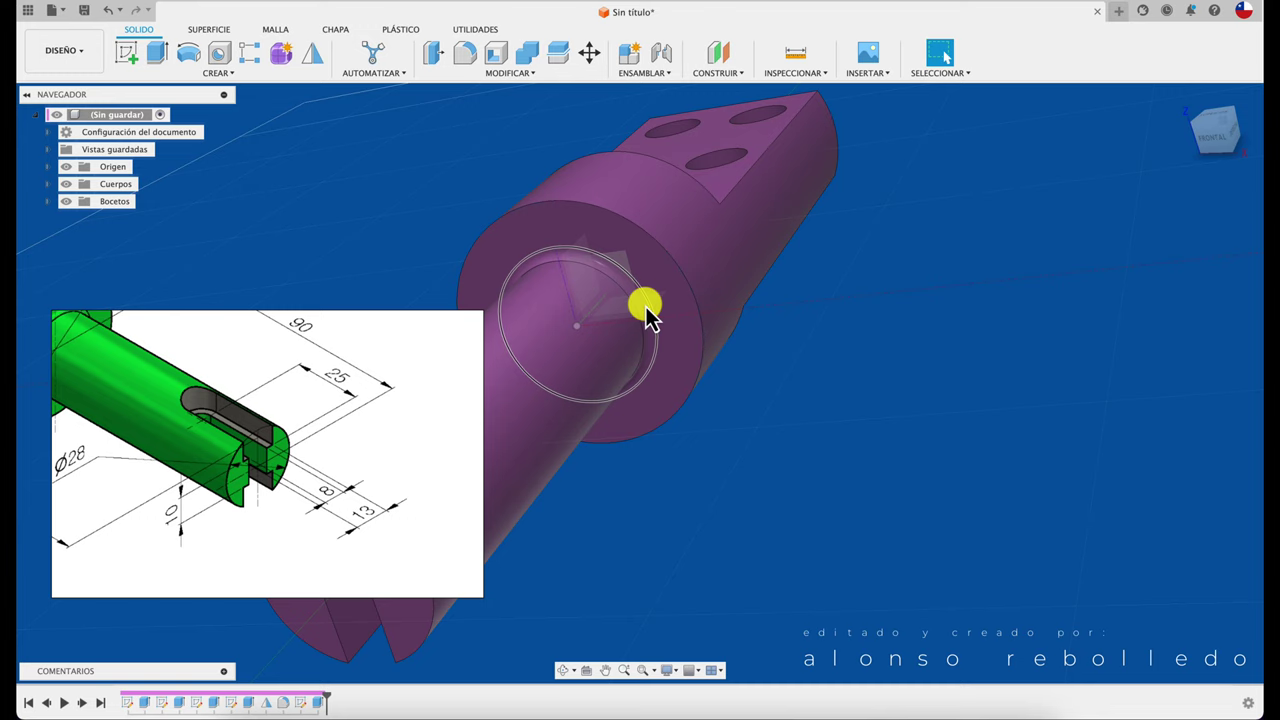
mouse_move(648, 316)
shift+middle_down()
mouse_move(829, 294)
mouse_move(729, 77)
shift+middle_up()
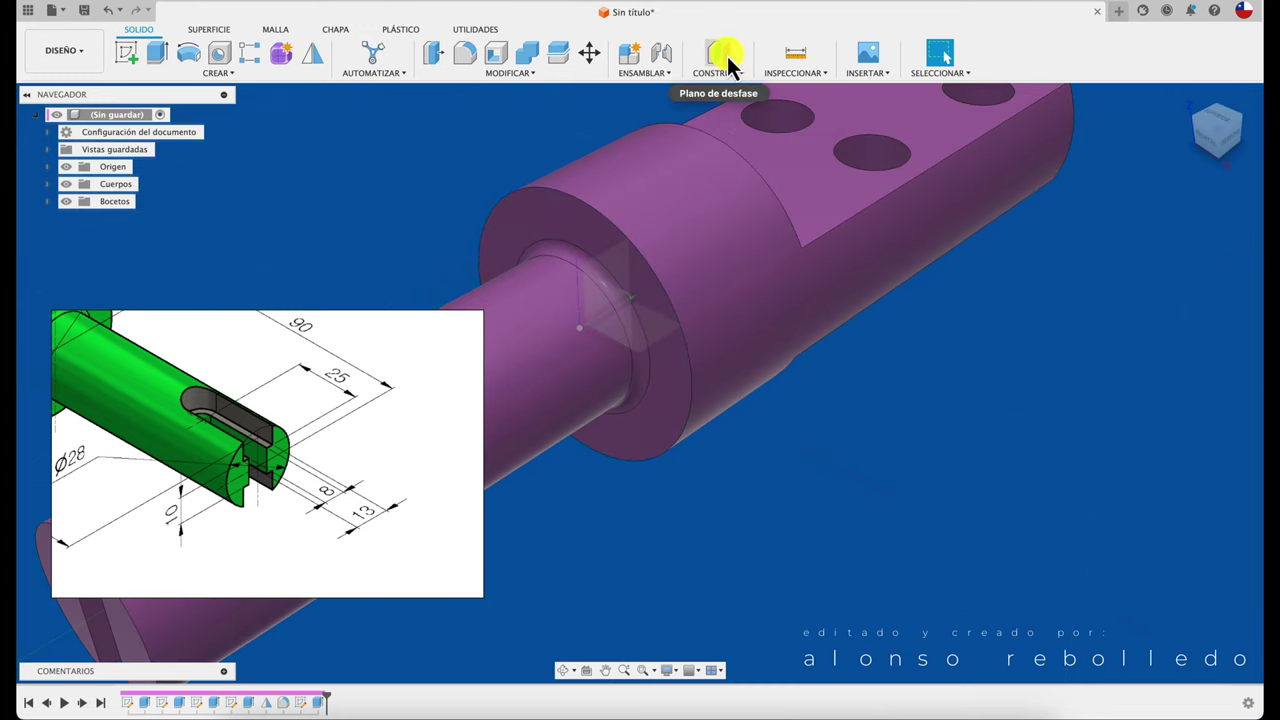
click(729, 64)
shift+middle_drag(663, 337, 686, 337)
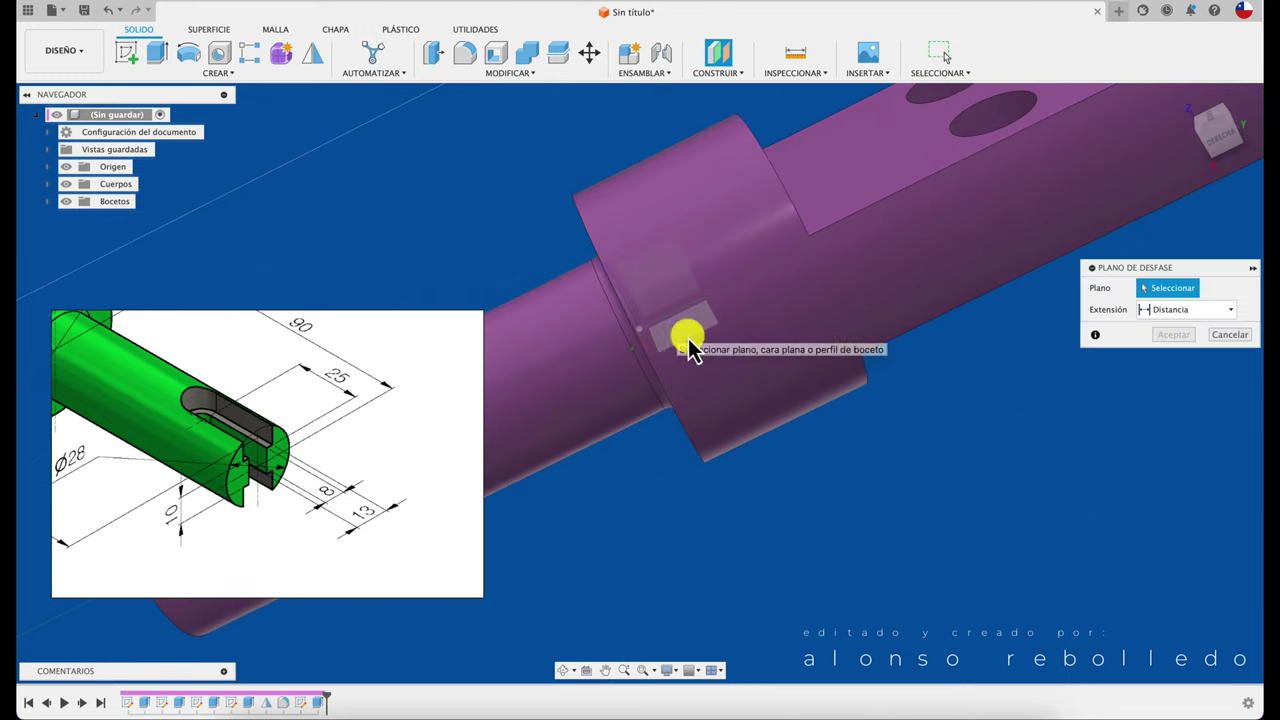
click(697, 340)
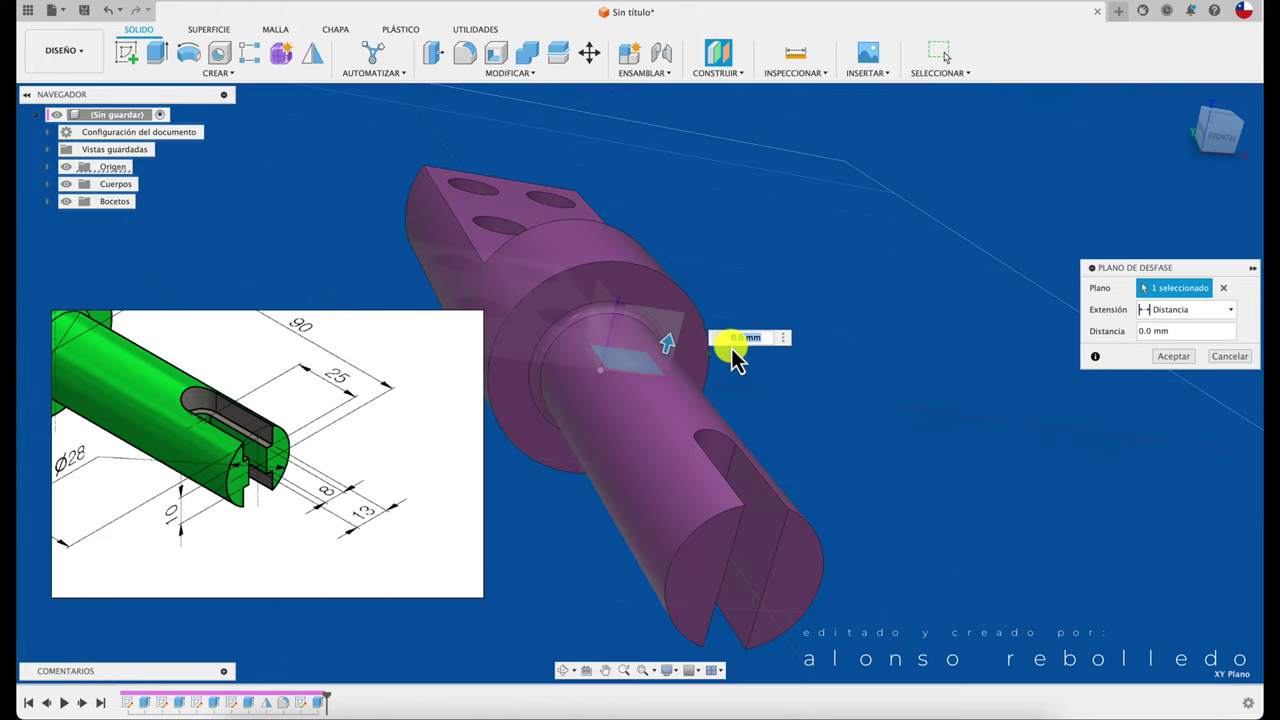
drag(665, 365, 662, 222)
text(5)
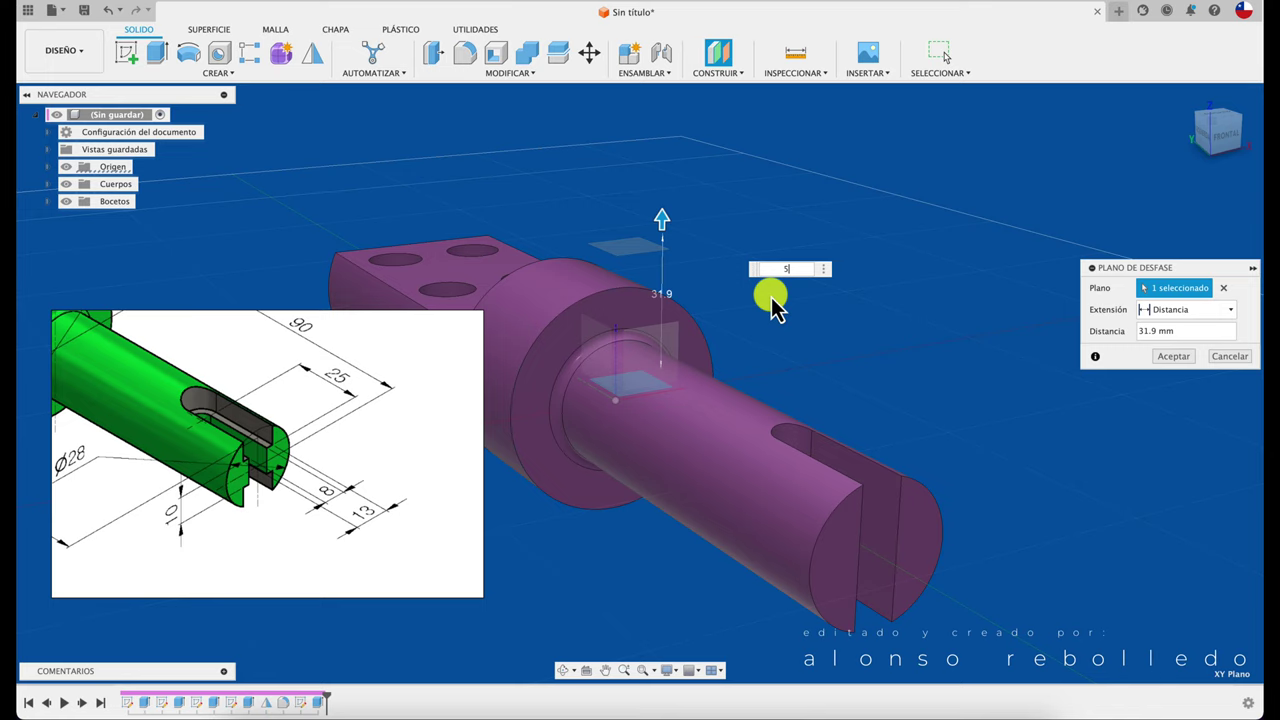
key(Return)
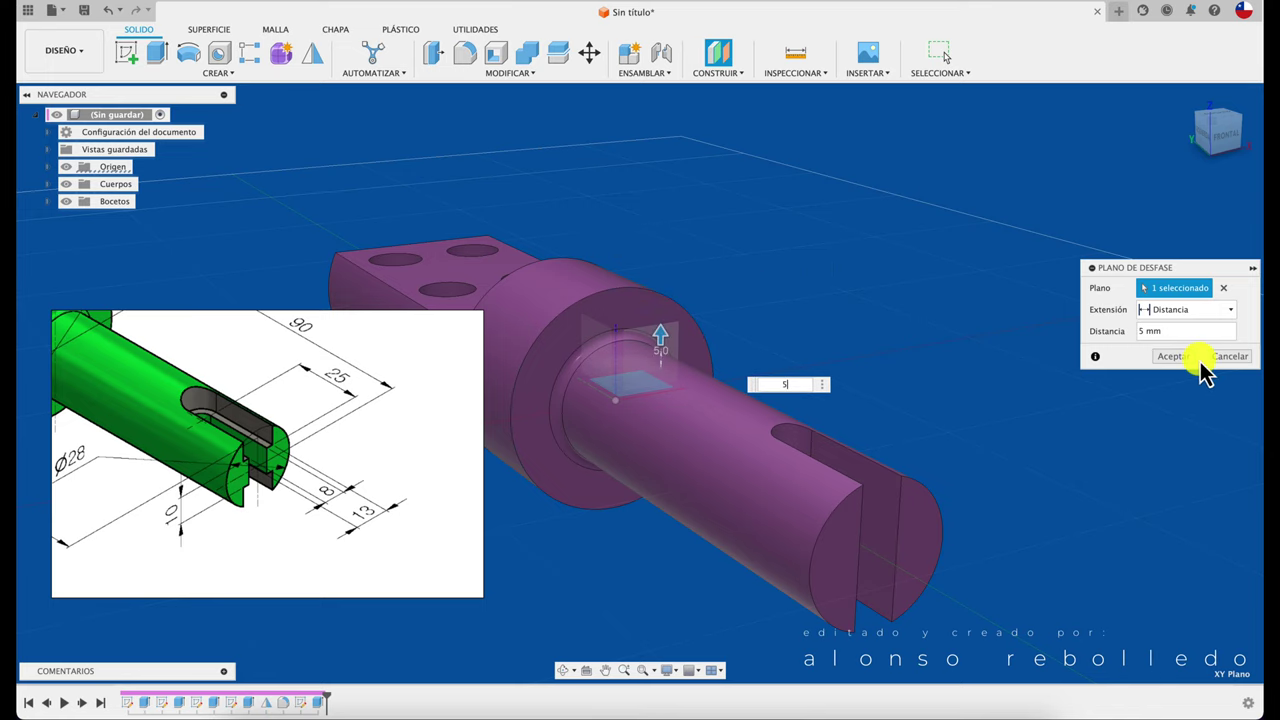
click(1183, 360)
shift+middle_drag(794, 334, 790, 340)
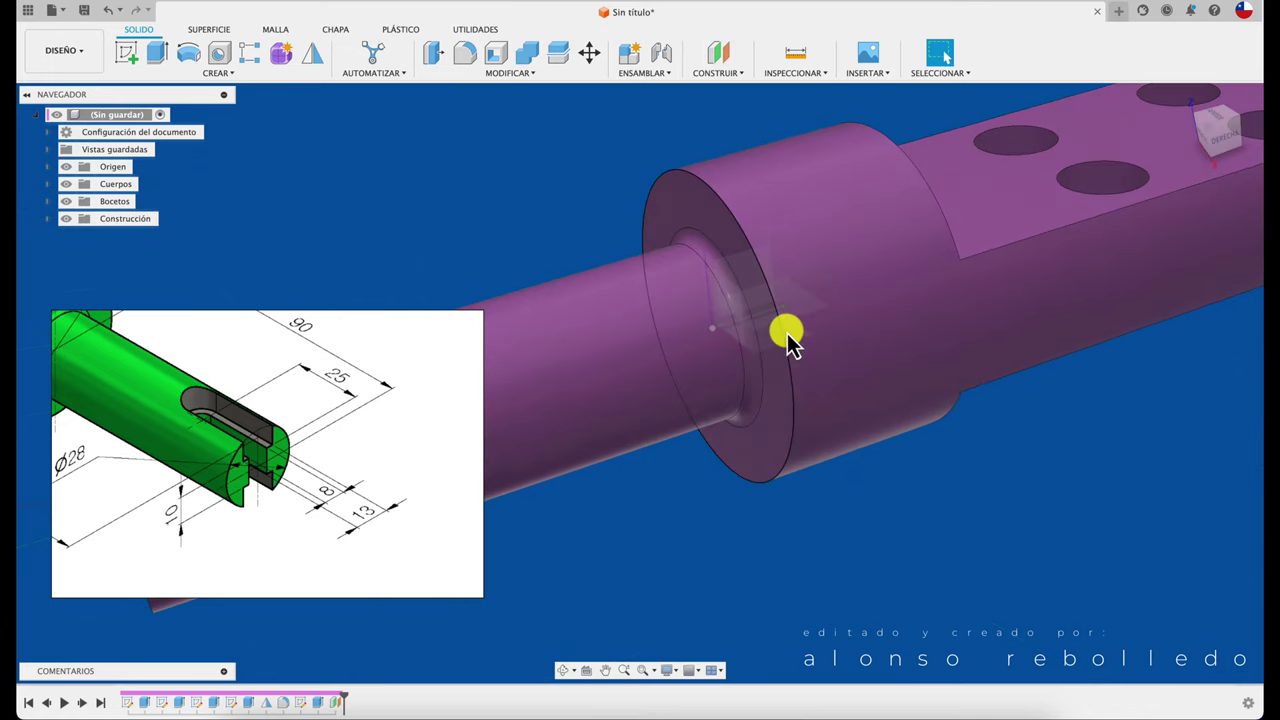
Step: Start a sketch on the 5 mm offset plane and pan the view to the slotted end
shift+middle_drag(466, 274, 389, 200)
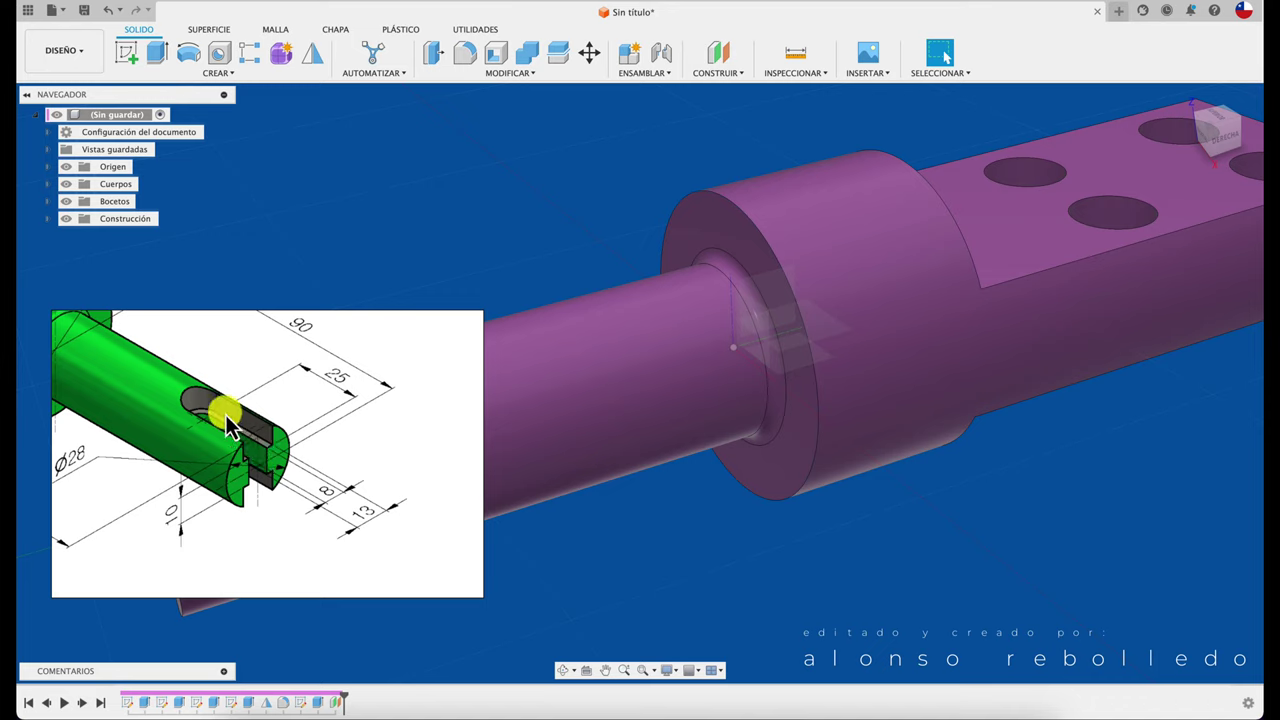
click(128, 54)
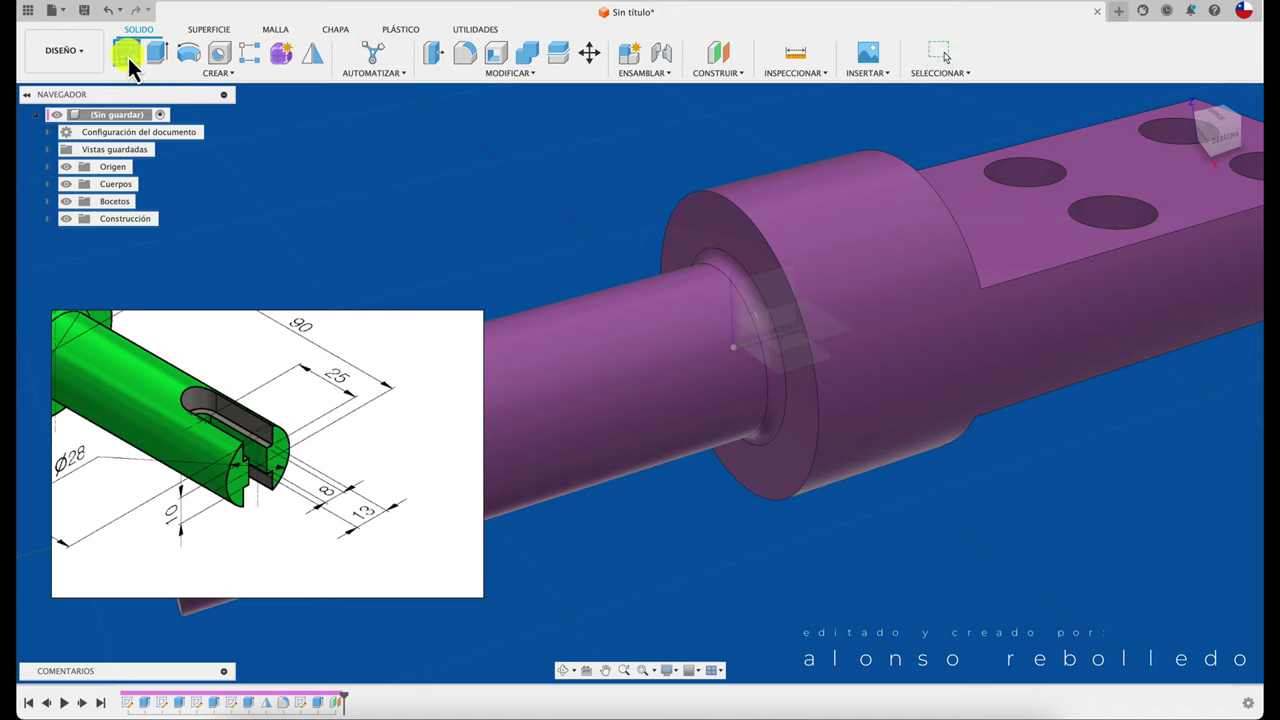
click(829, 329)
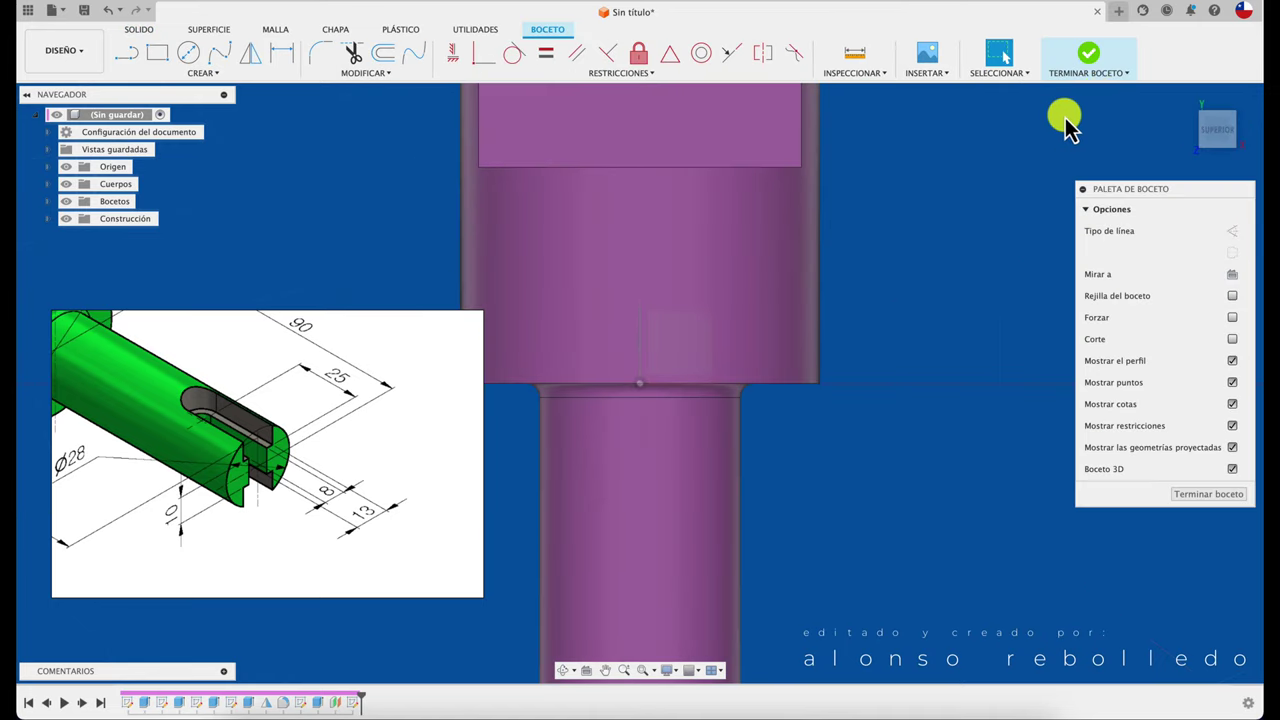
click(1238, 98)
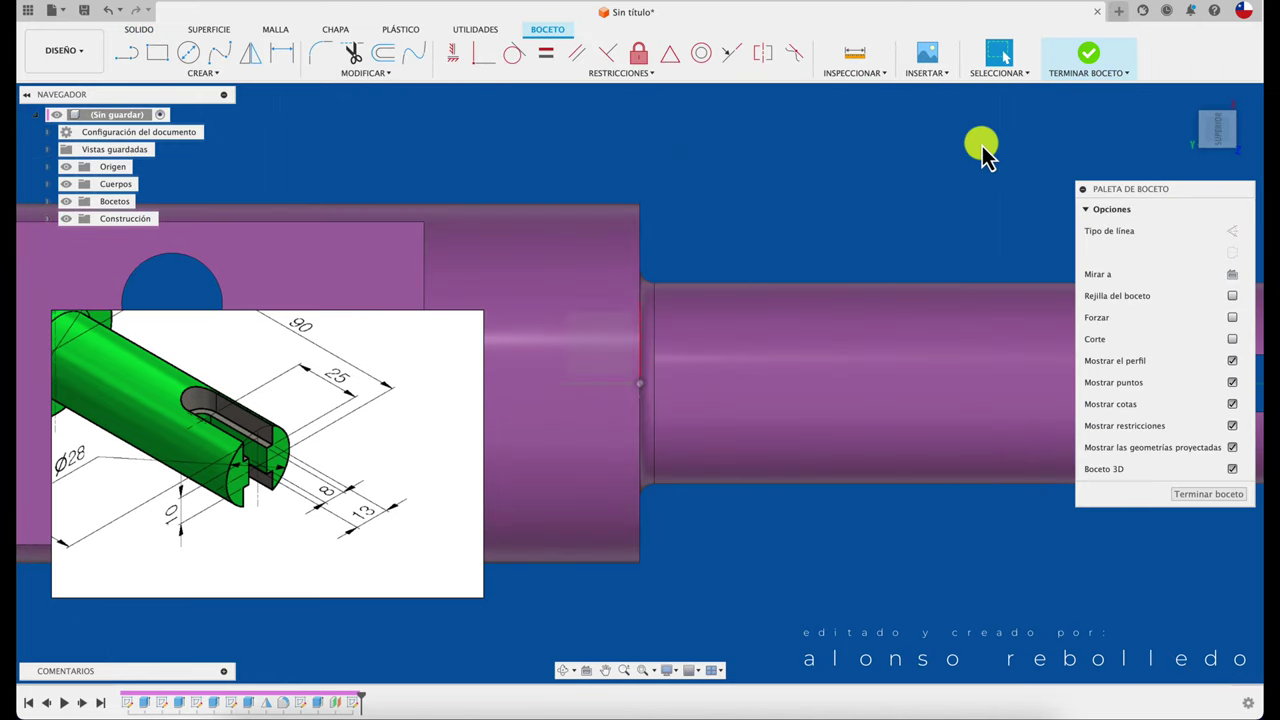
click(605, 670)
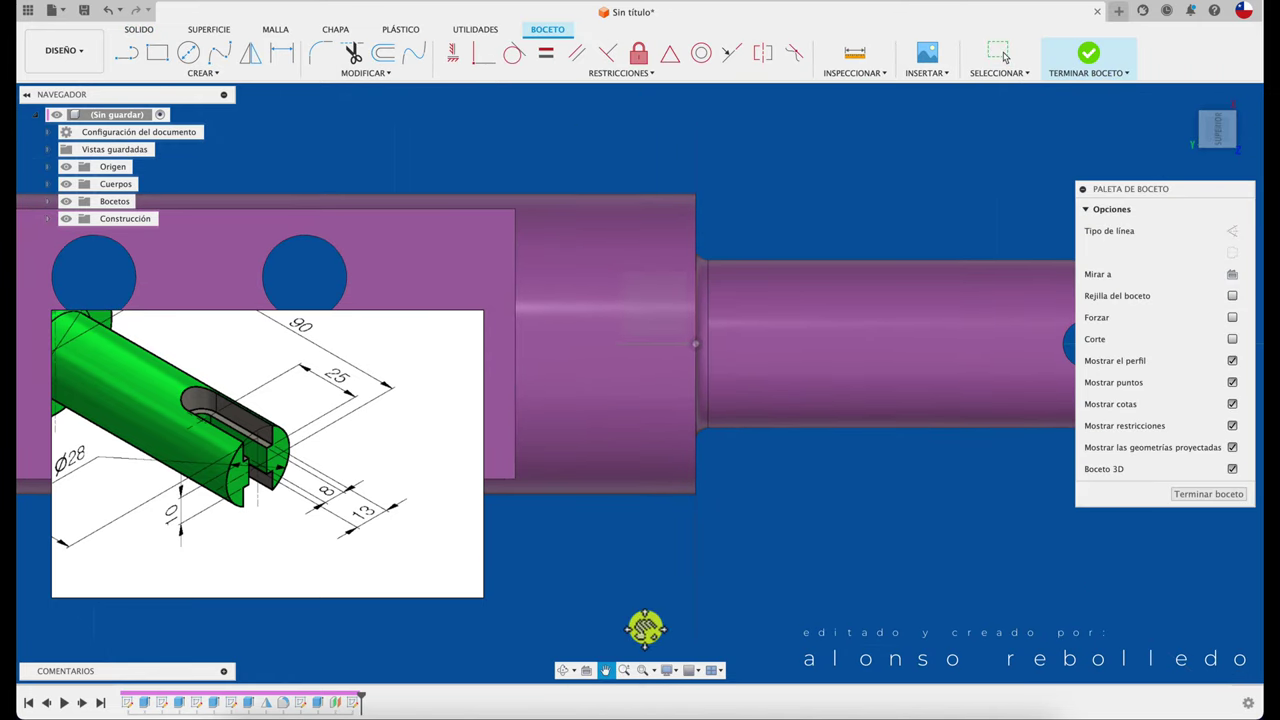
mouse_move(643, 623)
mouse_down()
mouse_move(517, 594)
mouse_move(547, 543)
mouse_up()
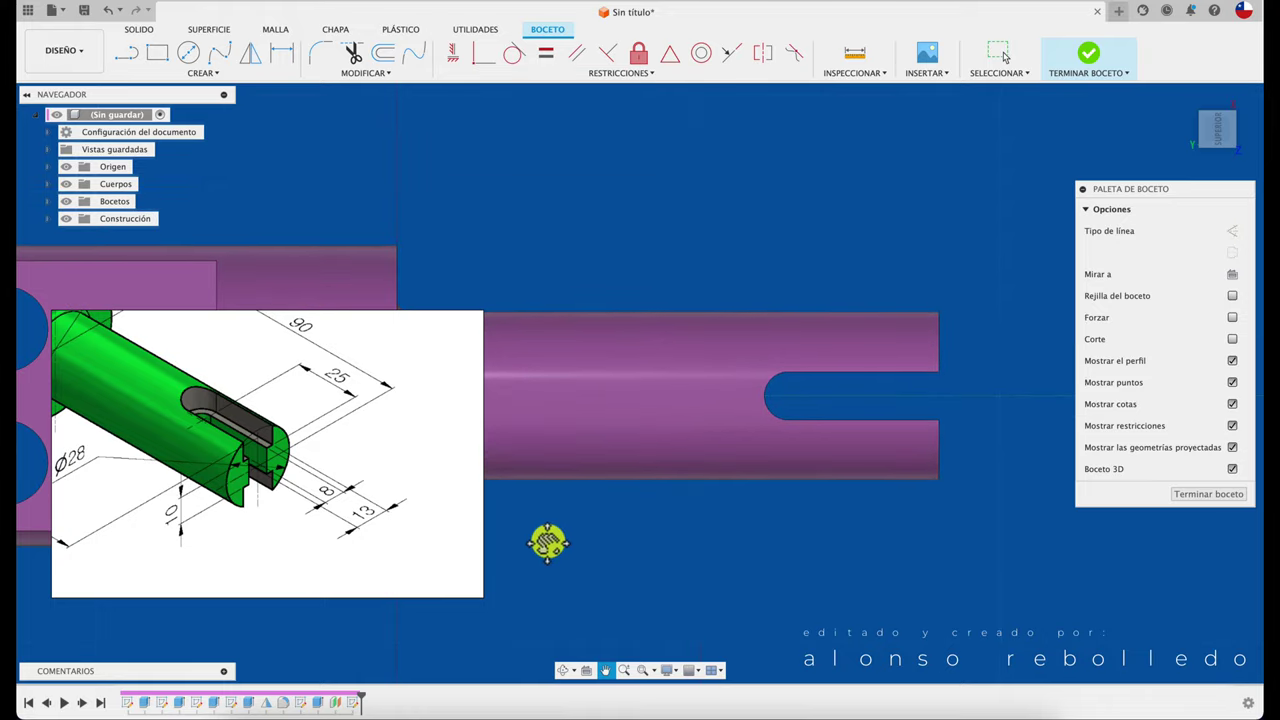
click(127, 53)
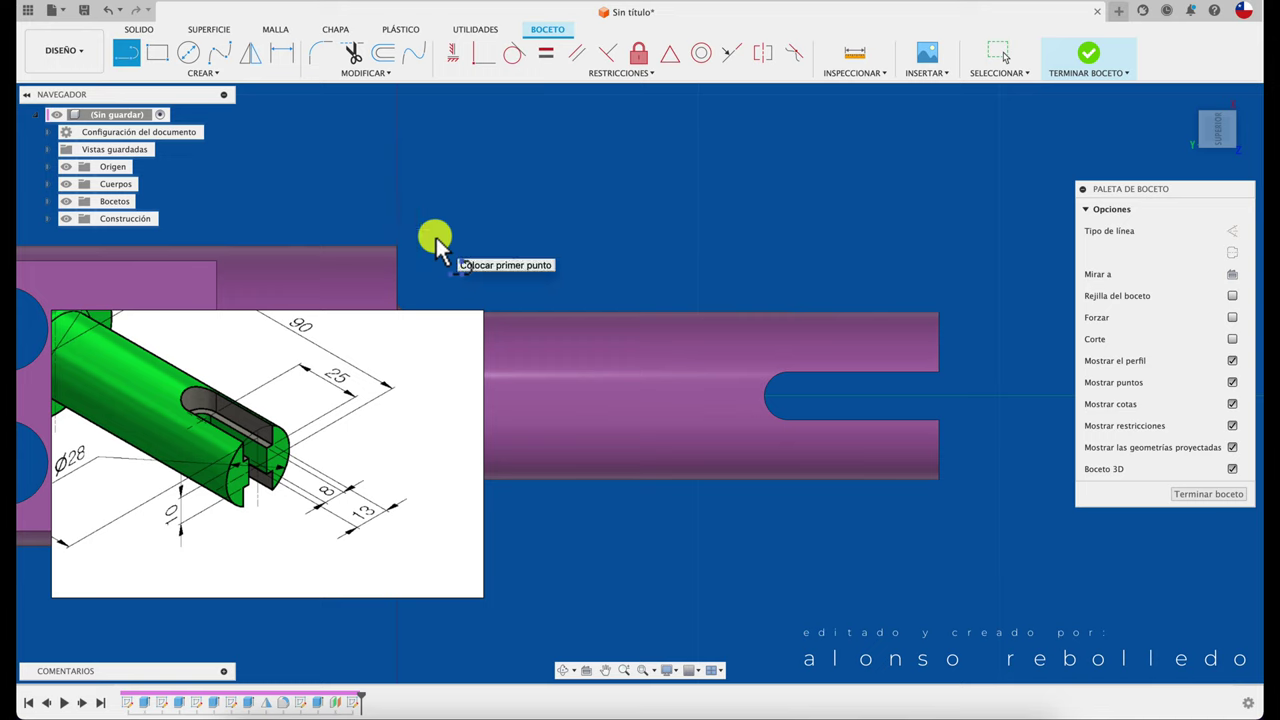
Step: Project the slot's top edge, rounded end and bottom edge into the sketch
key(p)
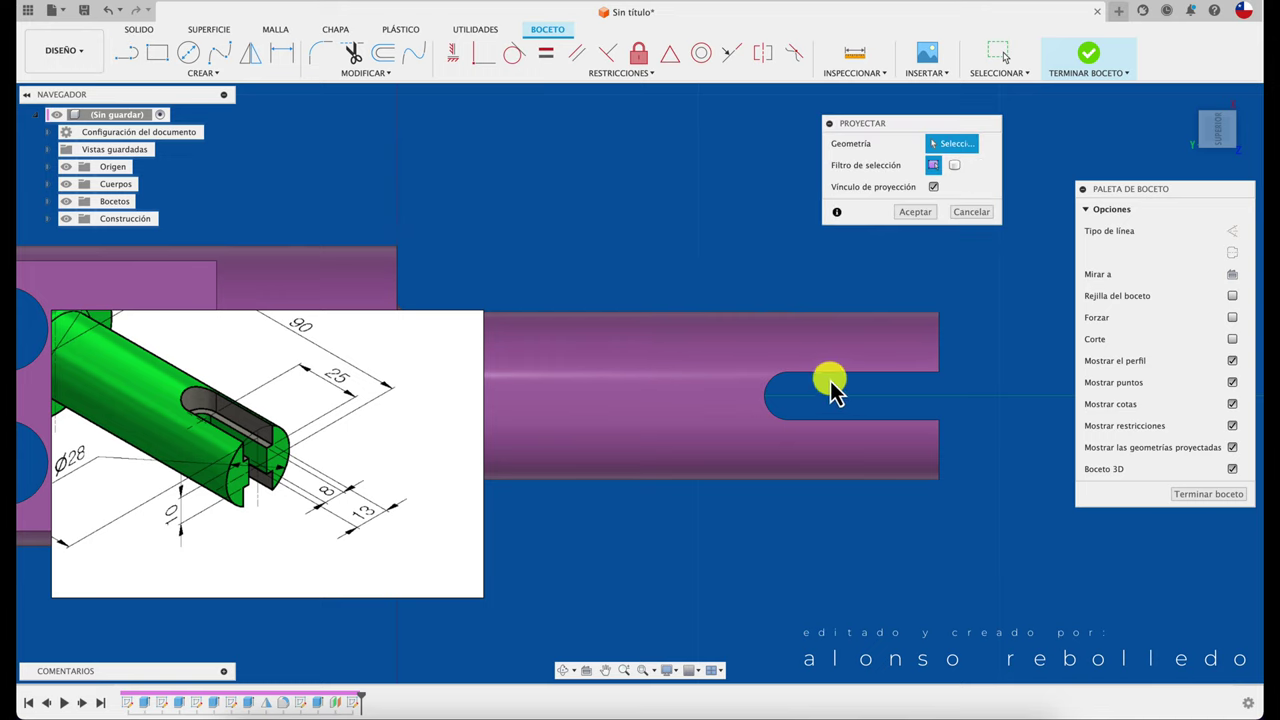
click(833, 377)
click(778, 388)
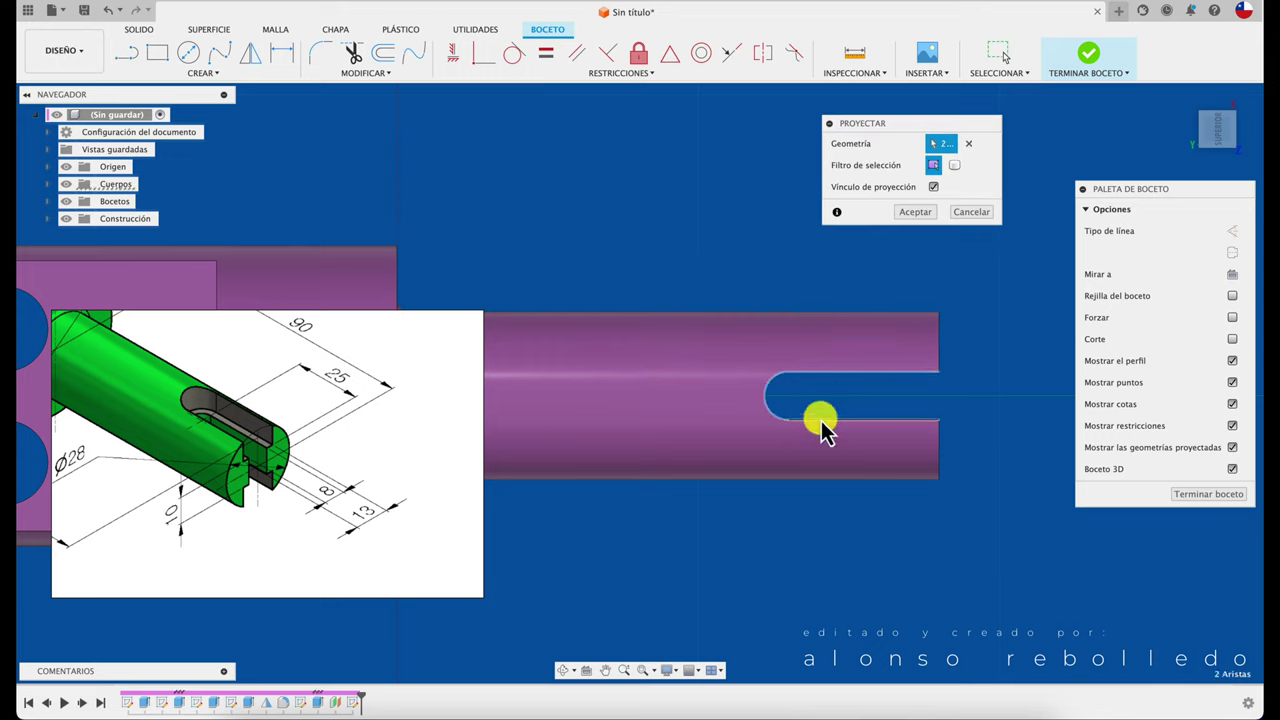
click(821, 420)
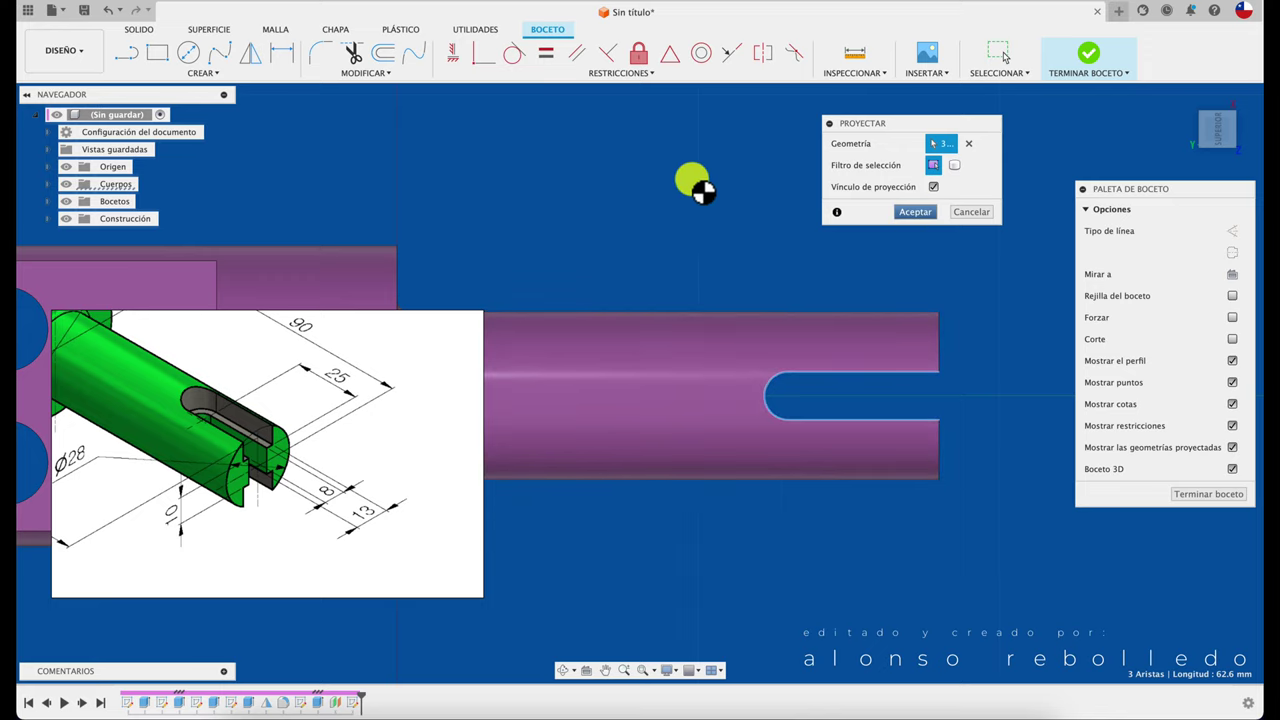
click(915, 213)
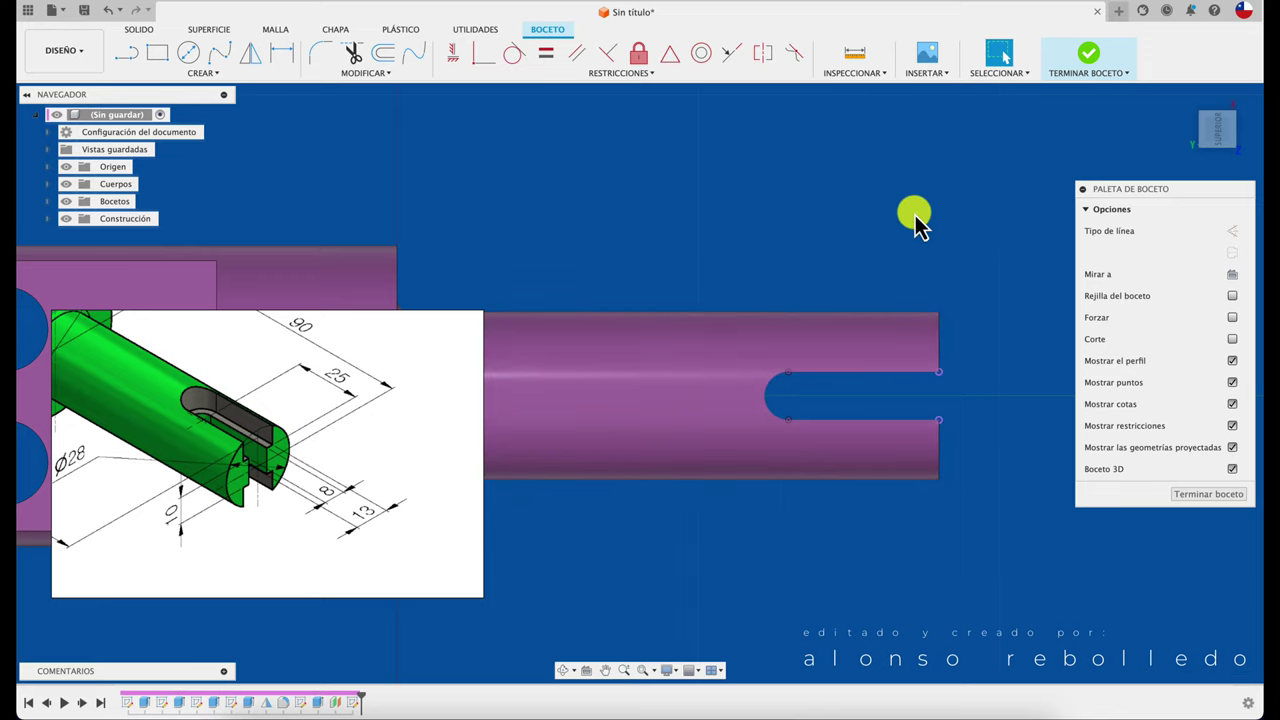
Step: Offset the projected slot outline 2.5 mm outward and finish the sketch
click(383, 53)
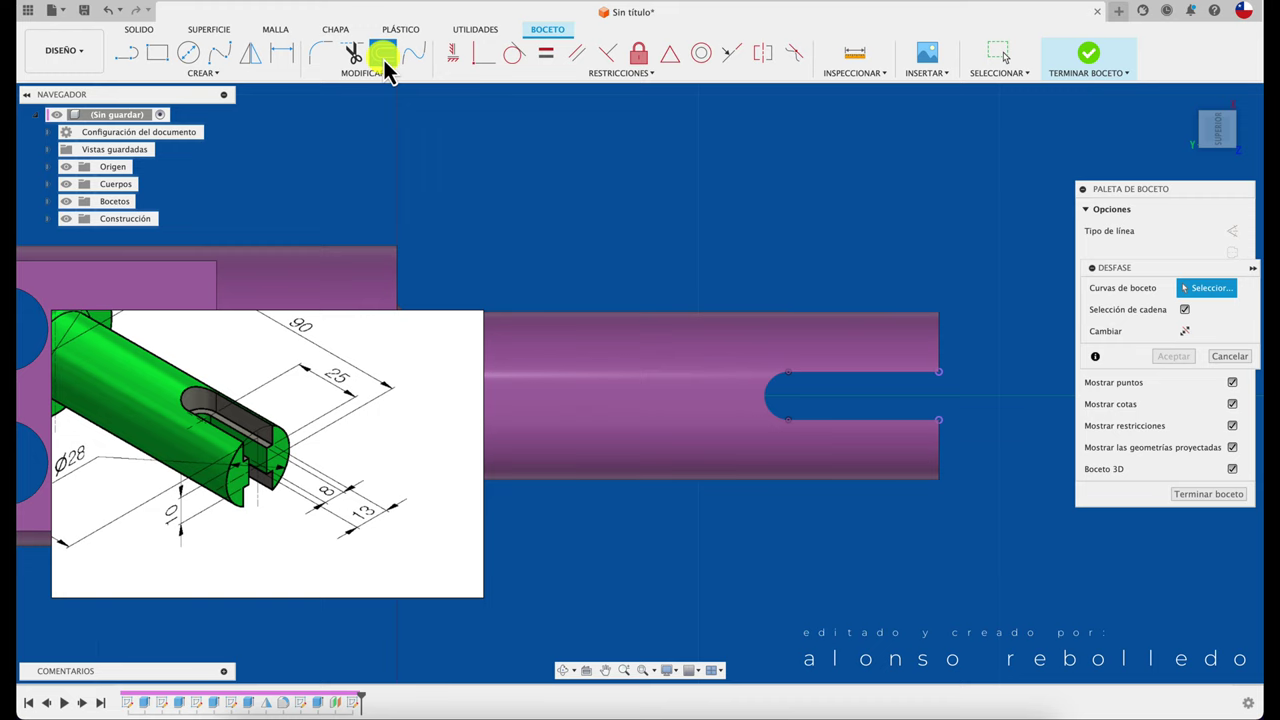
click(886, 386)
text(-2.5)
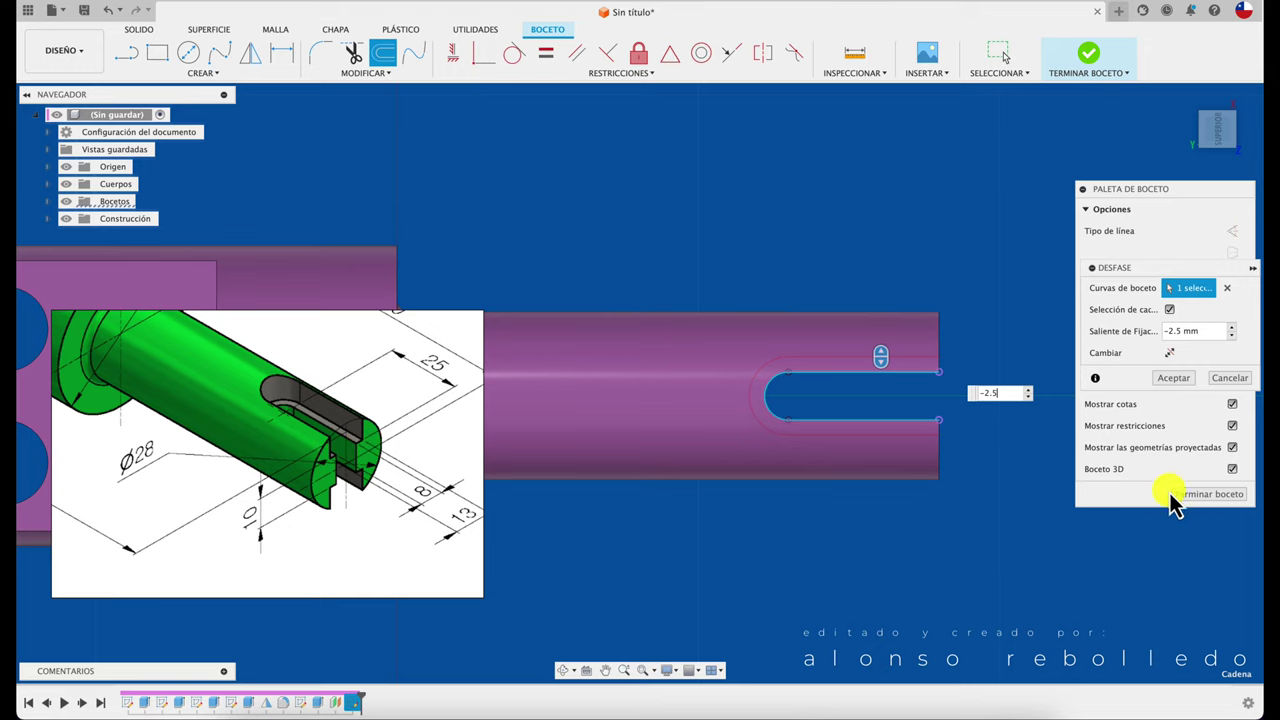
click(1175, 377)
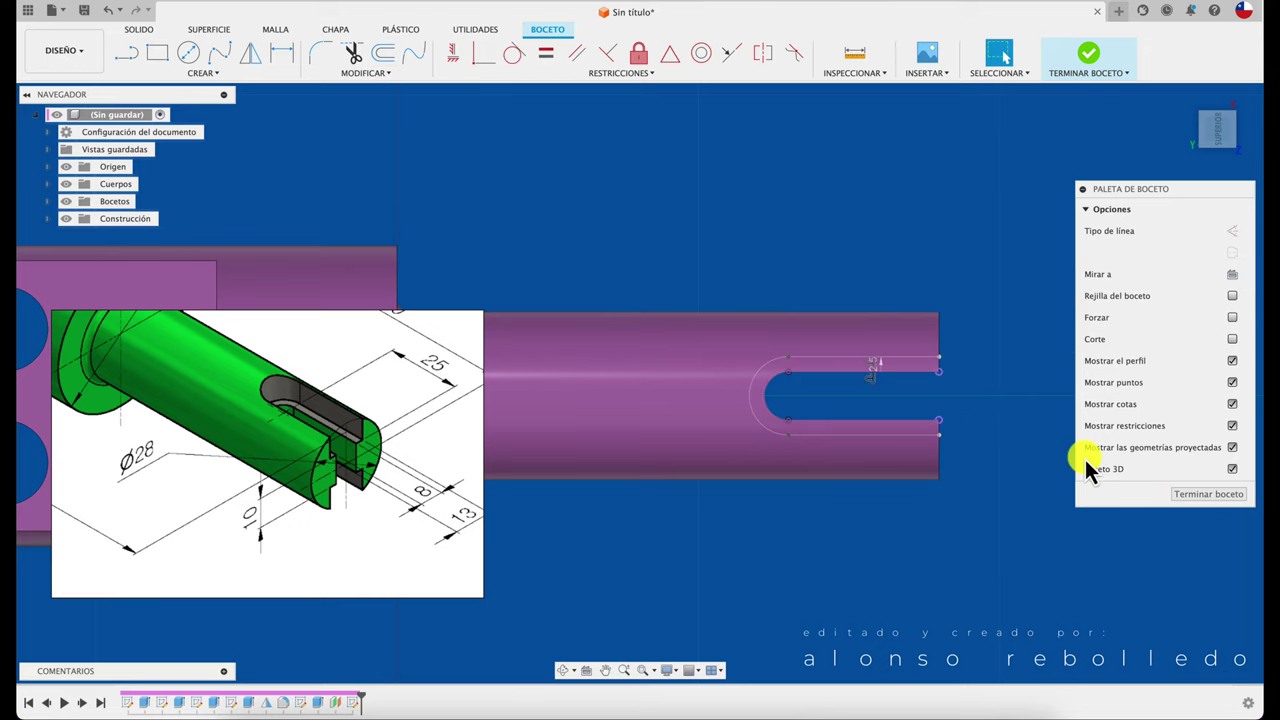
click(1181, 500)
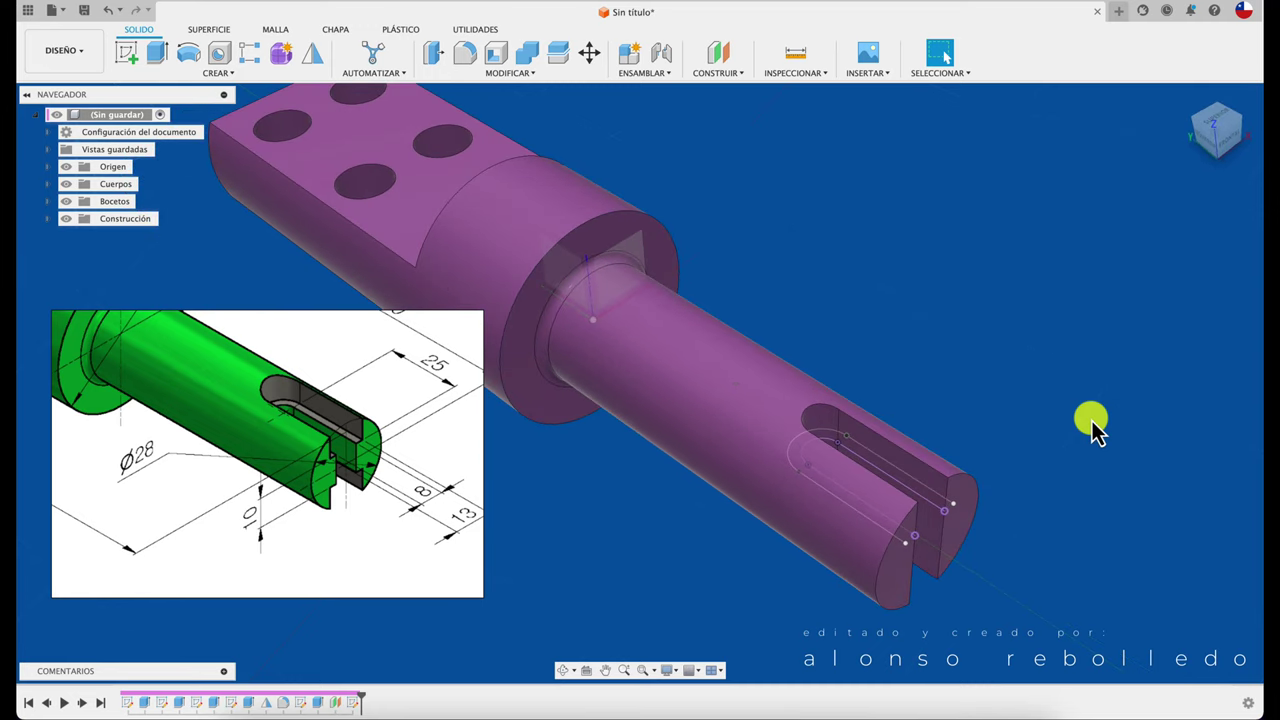
key(e)
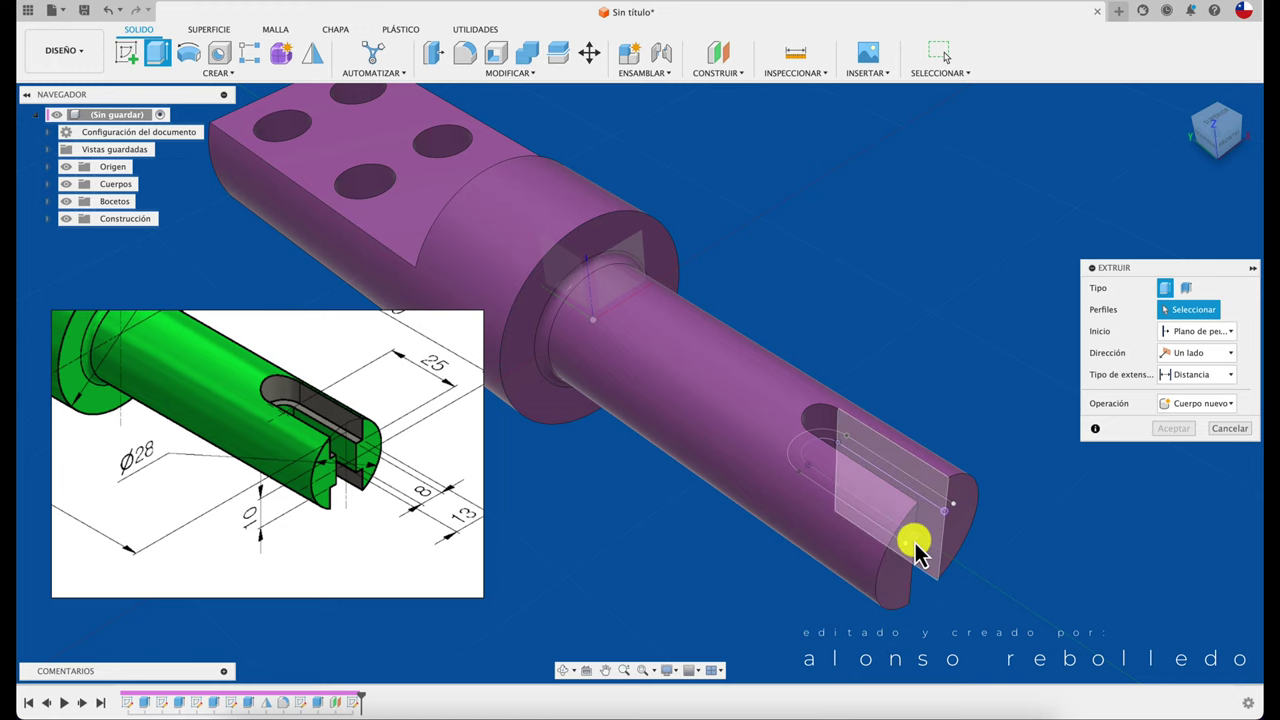
scroll(951, 535, up, 3)
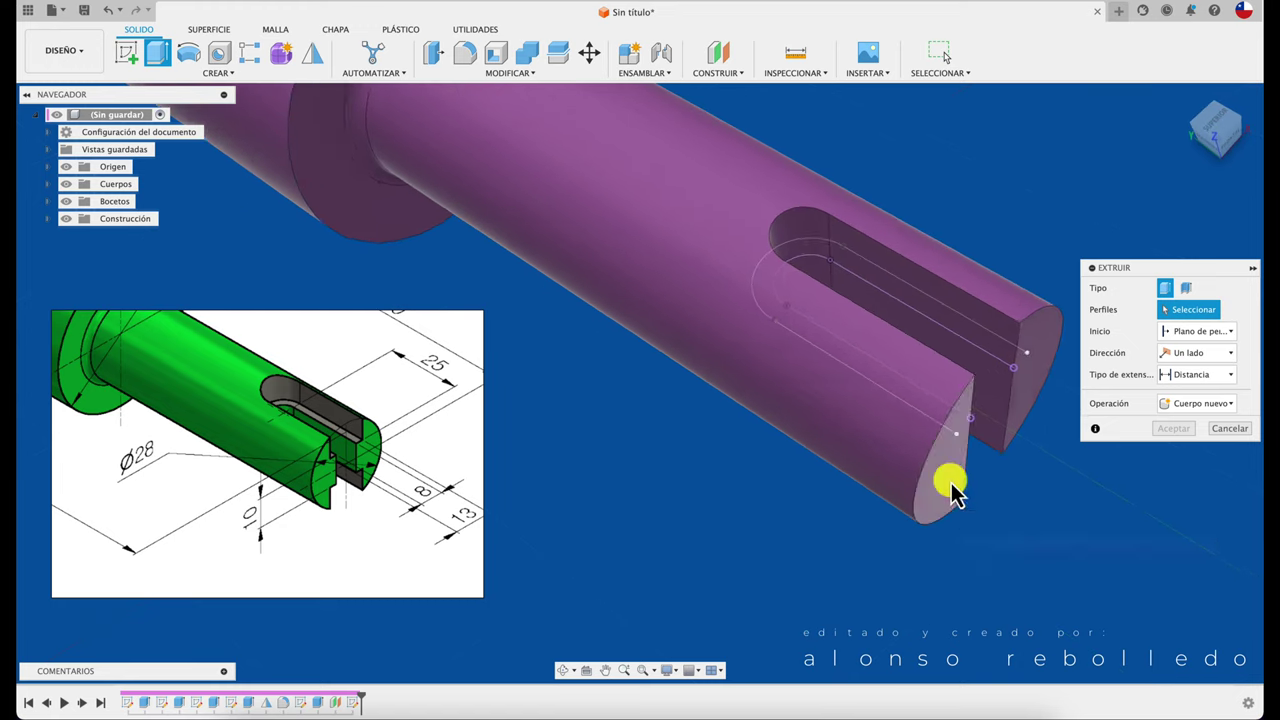
scroll(1000, 443, down, 1)
click(1238, 430)
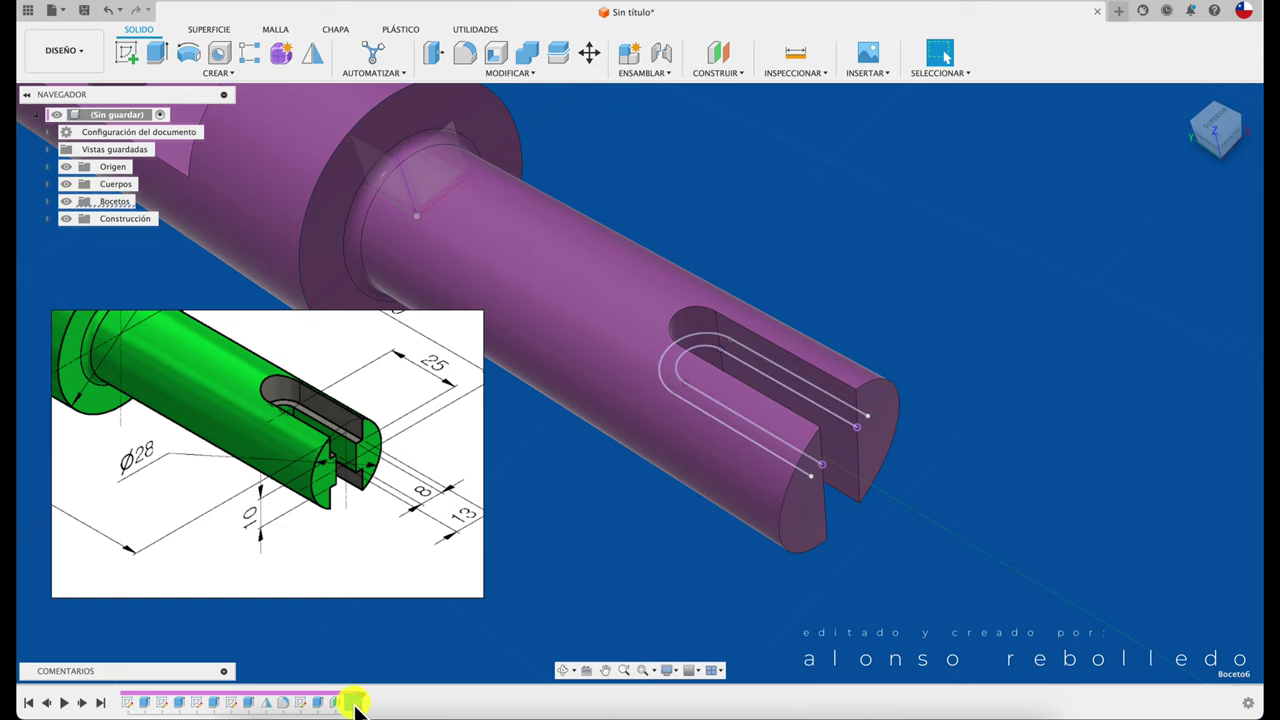
Step: Reopen the latest sketch in the timeline for editing and zoom in on the groove
right_click(355, 703)
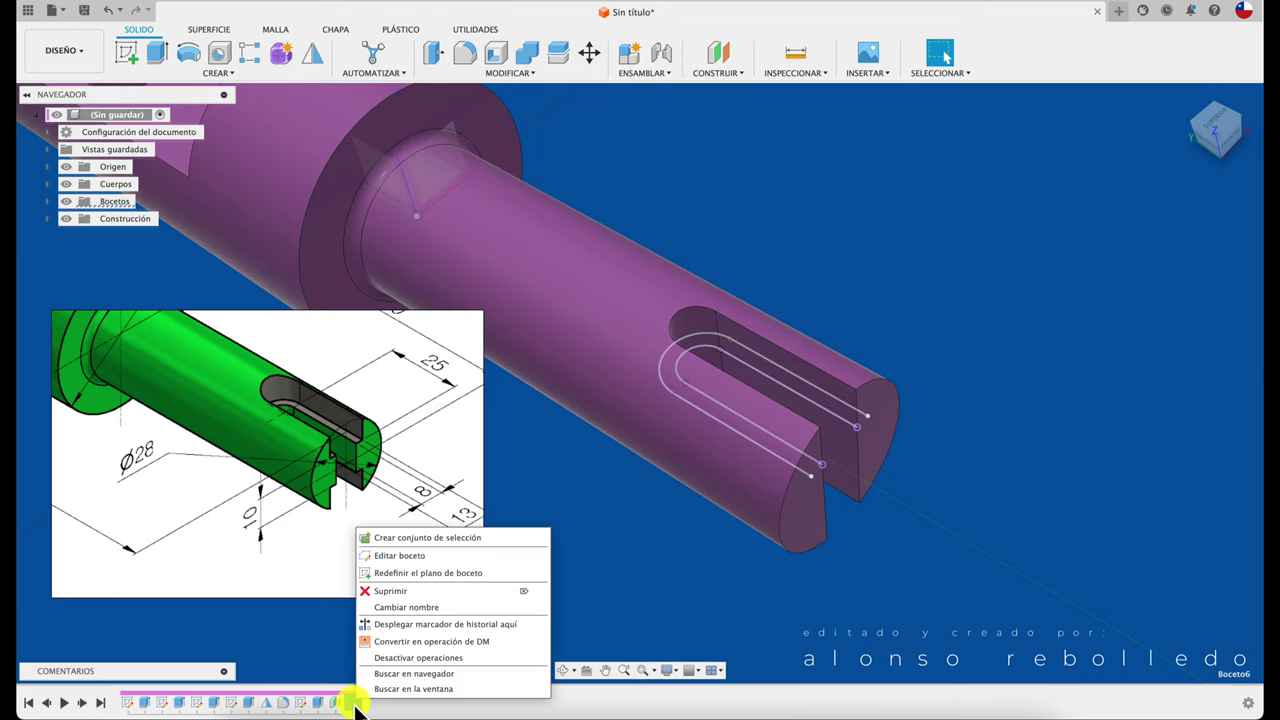
click(436, 554)
scroll(629, 634, up, 2)
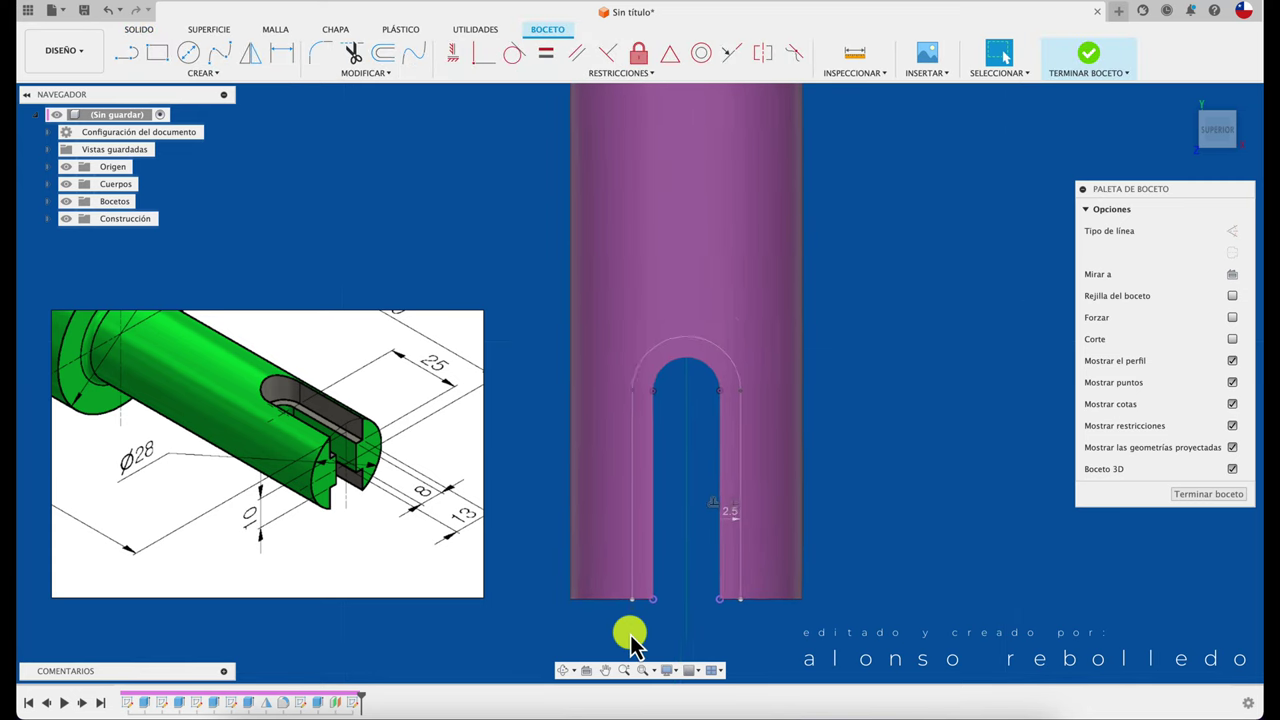
scroll(630, 636, up, 4)
scroll(630, 636, up, 1)
Step: Draw 2.5 mm lines closing the left and right ends of the U-shaped groove, then finish the sketch
key(l)
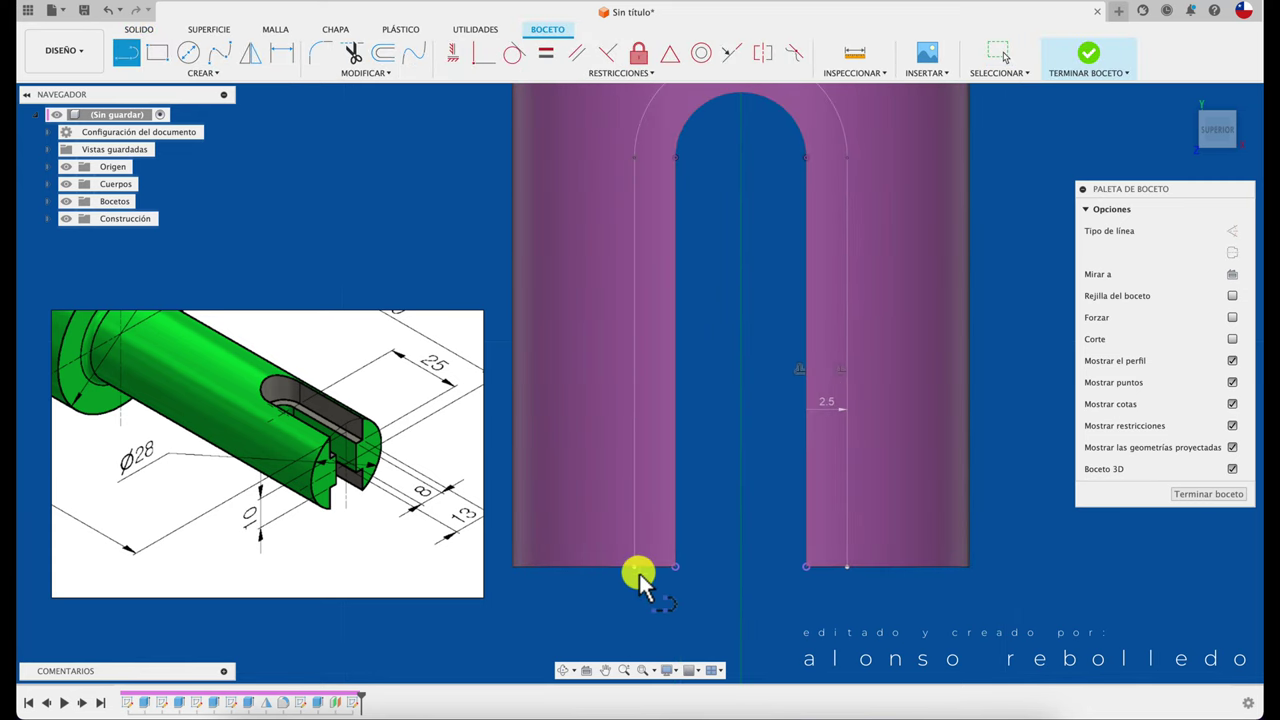
click(634, 566)
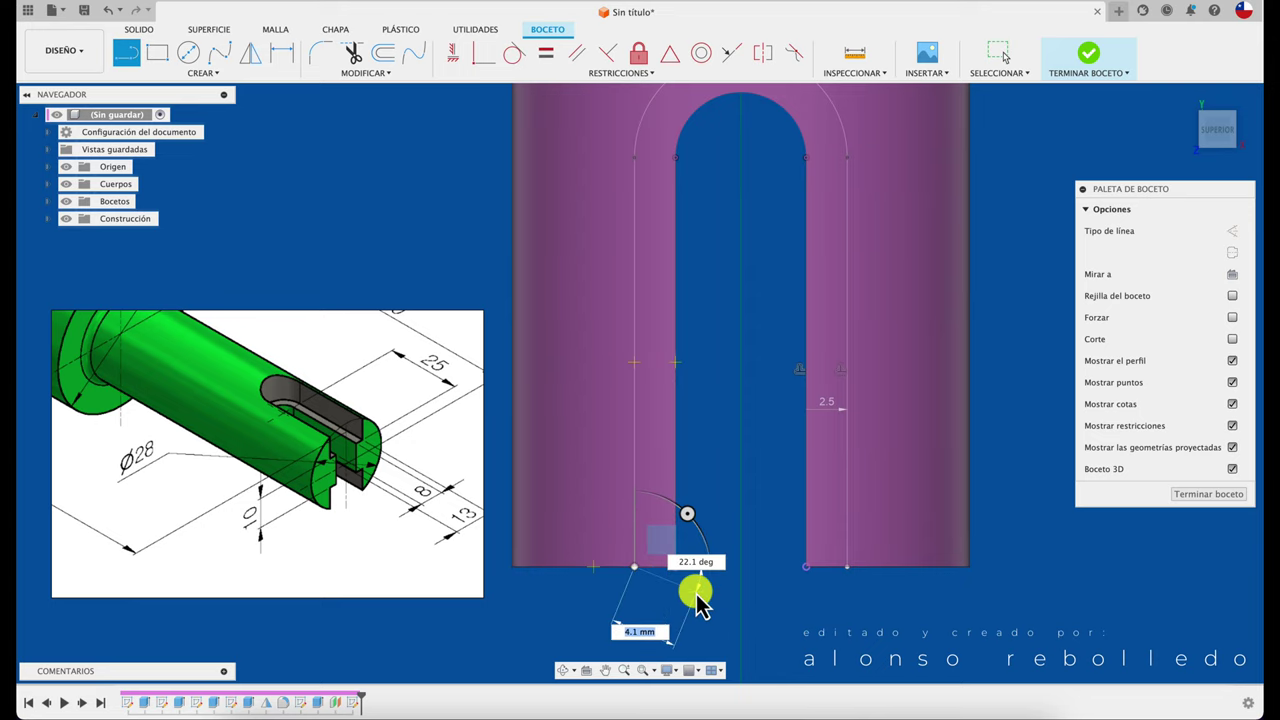
scroll(700, 605, up, 1)
scroll(697, 597, up, 2)
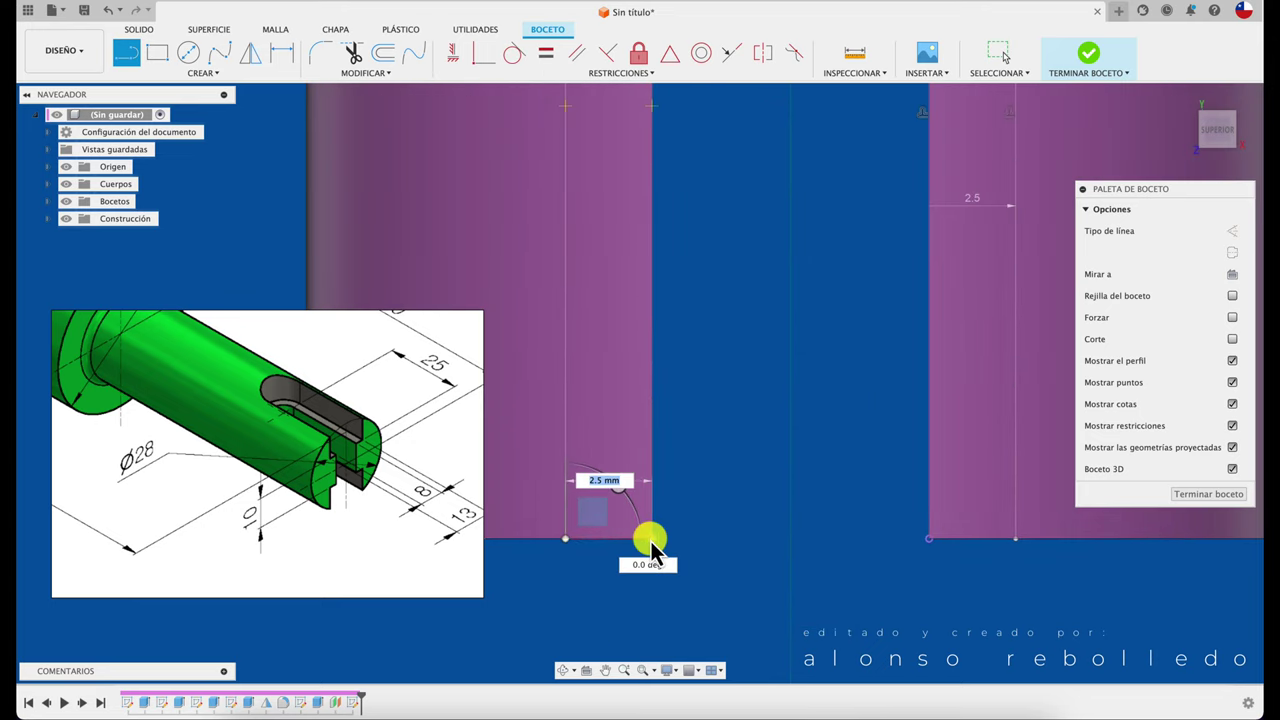
click(651, 540)
key(Escape)
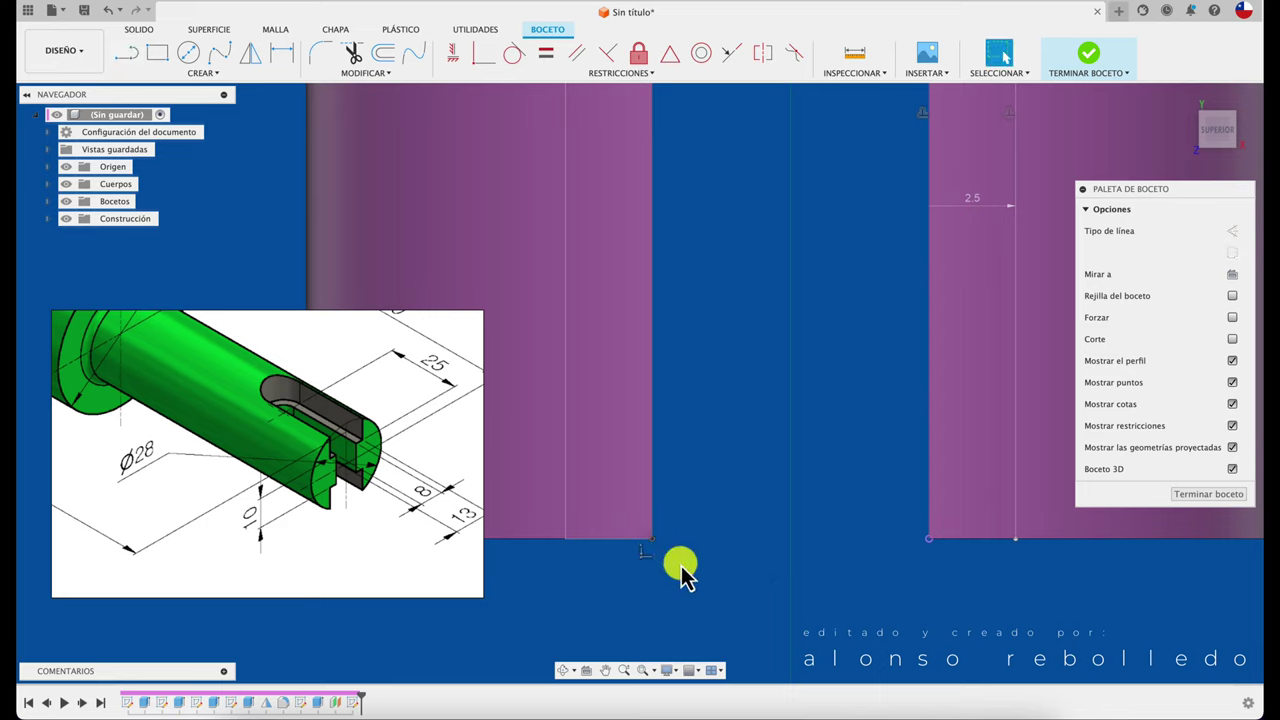
click(929, 538)
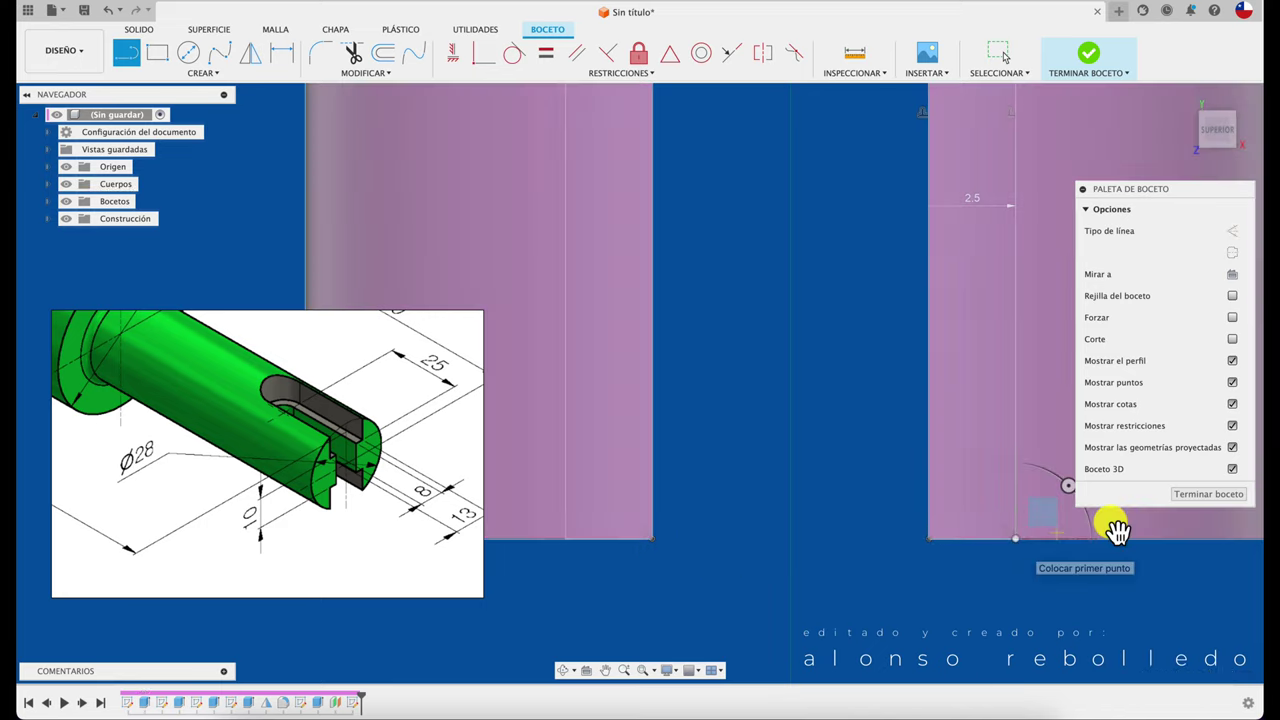
click(1200, 494)
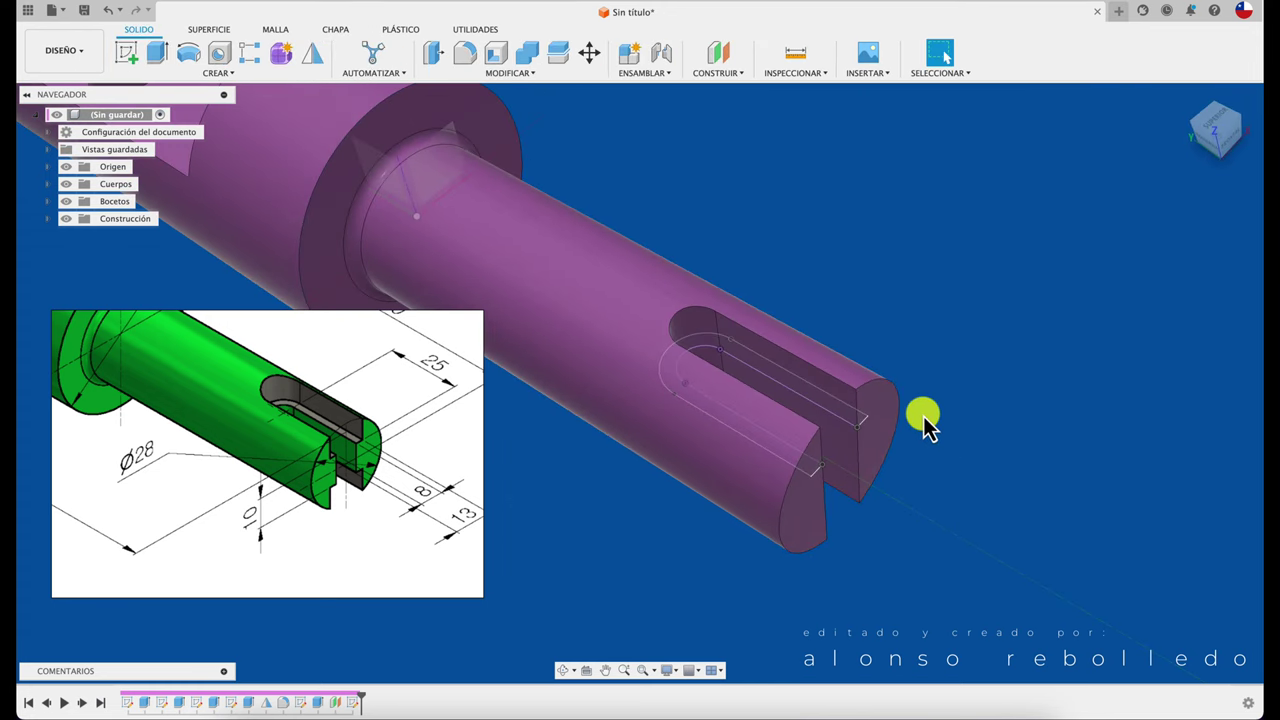
Step: Extrude the closed U-shaped profile as a 30.8 mm Cortar cut into the slotted shaft end
key(e)
click(860, 432)
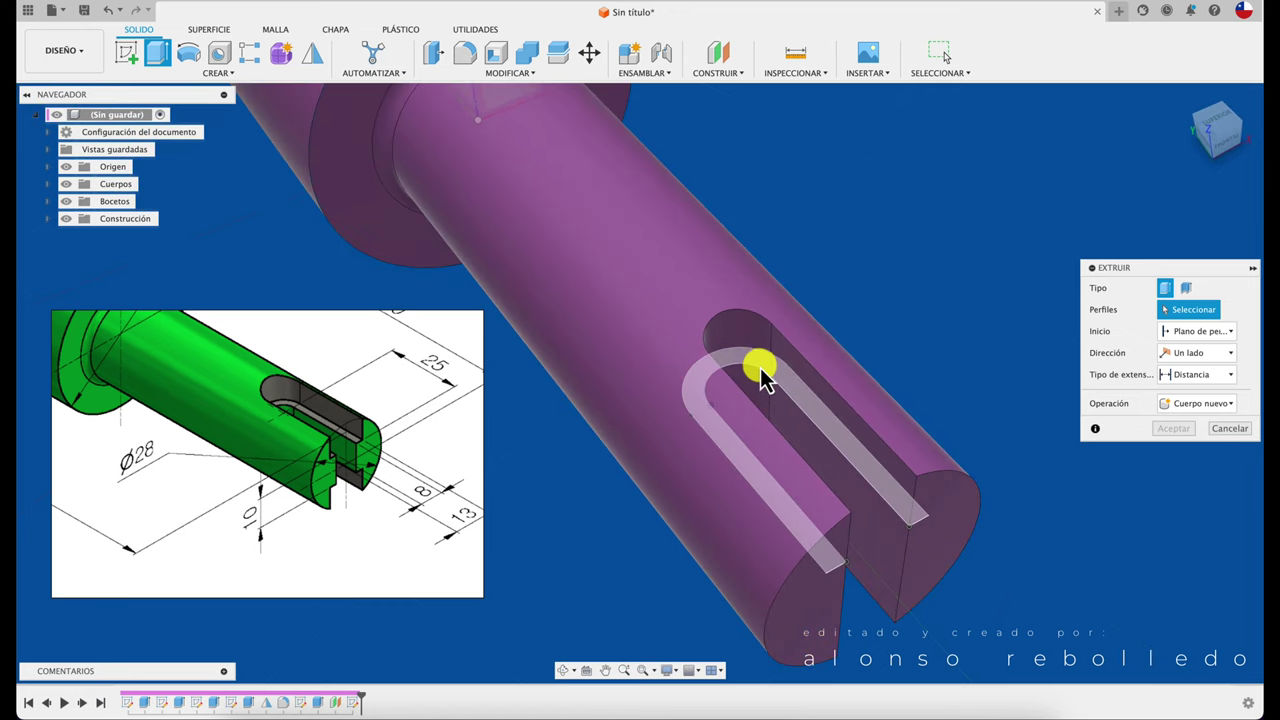
click(757, 378)
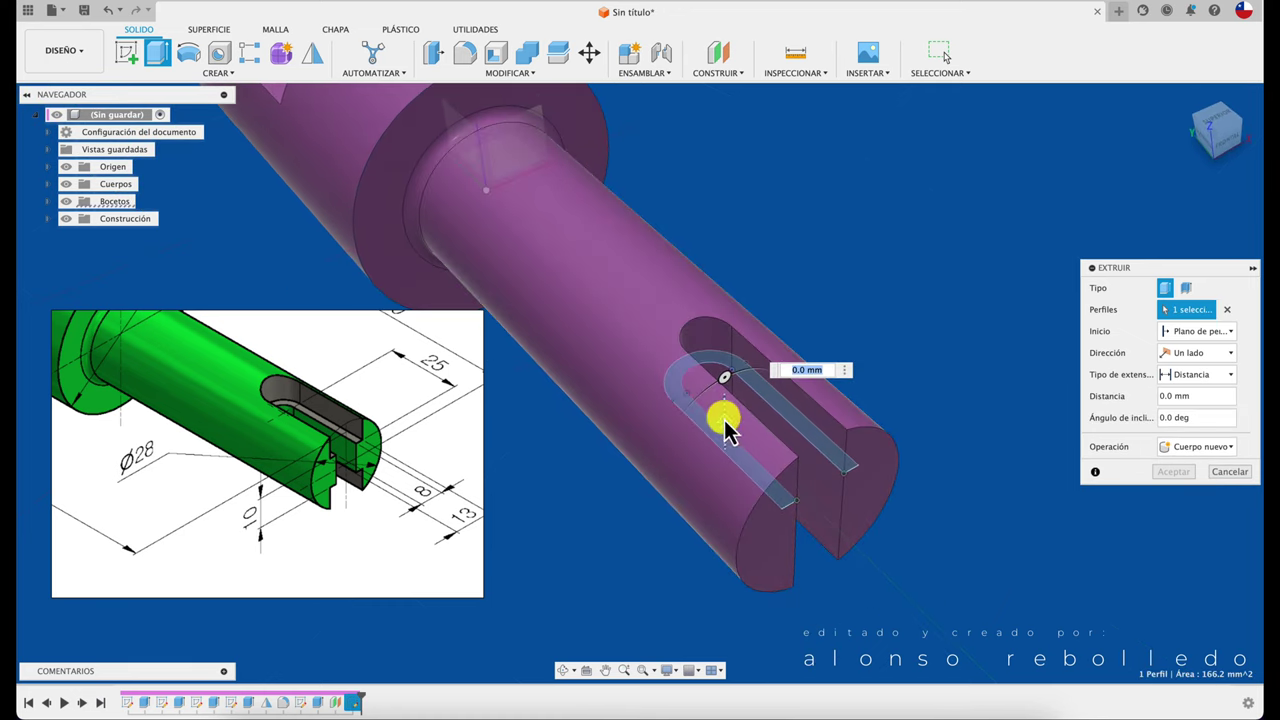
mouse_move(728, 428)
mouse_down()
mouse_move(733, 262)
mouse_move(905, 325)
mouse_up()
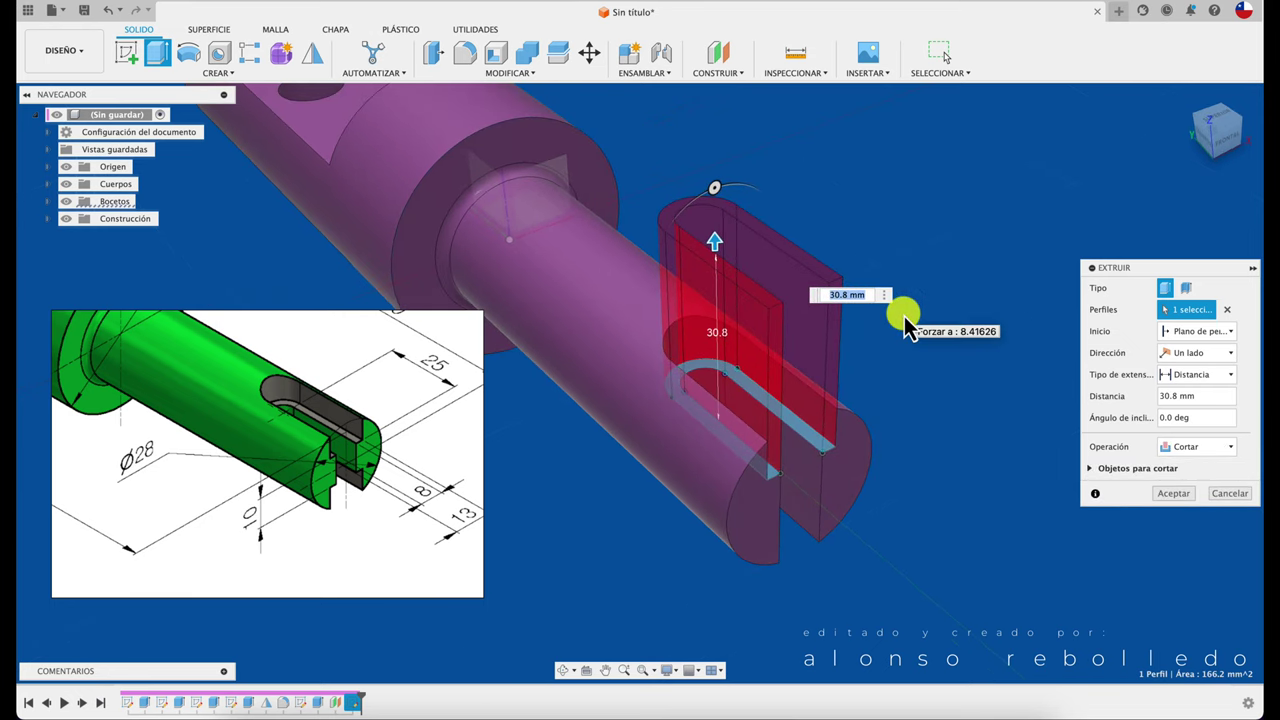
click(1184, 497)
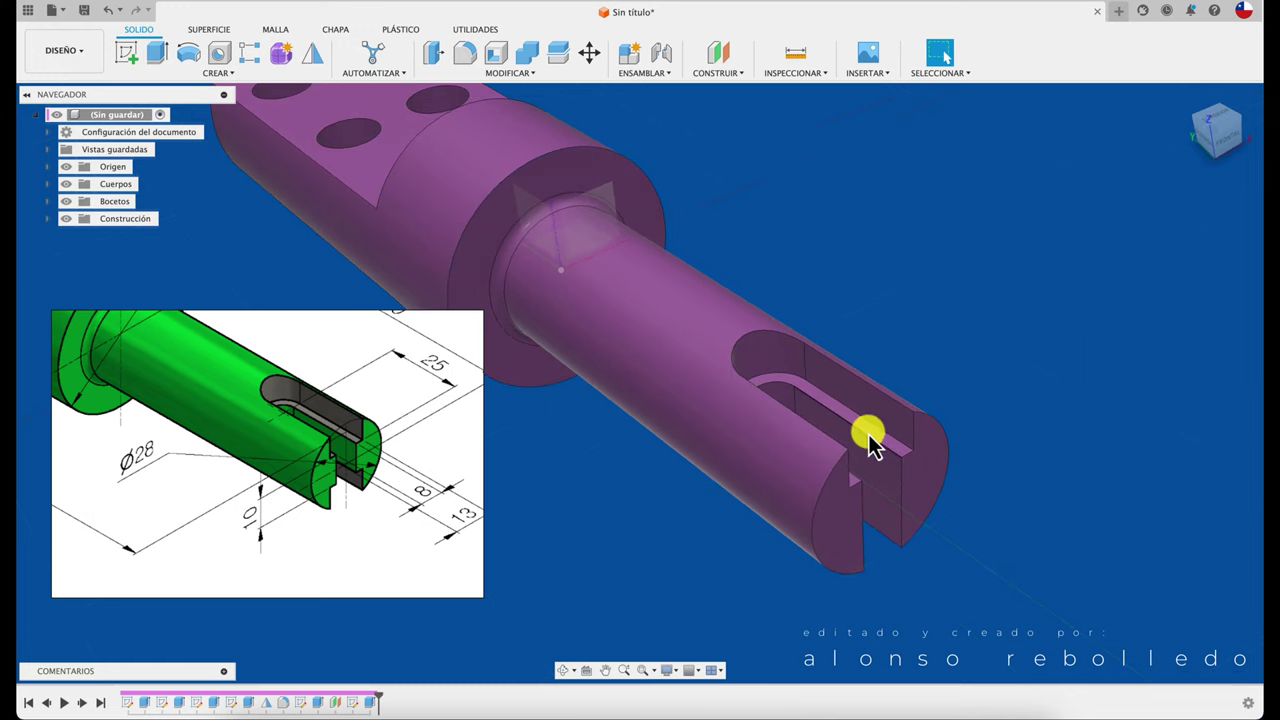
shift+middle_drag(703, 493, 674, 523)
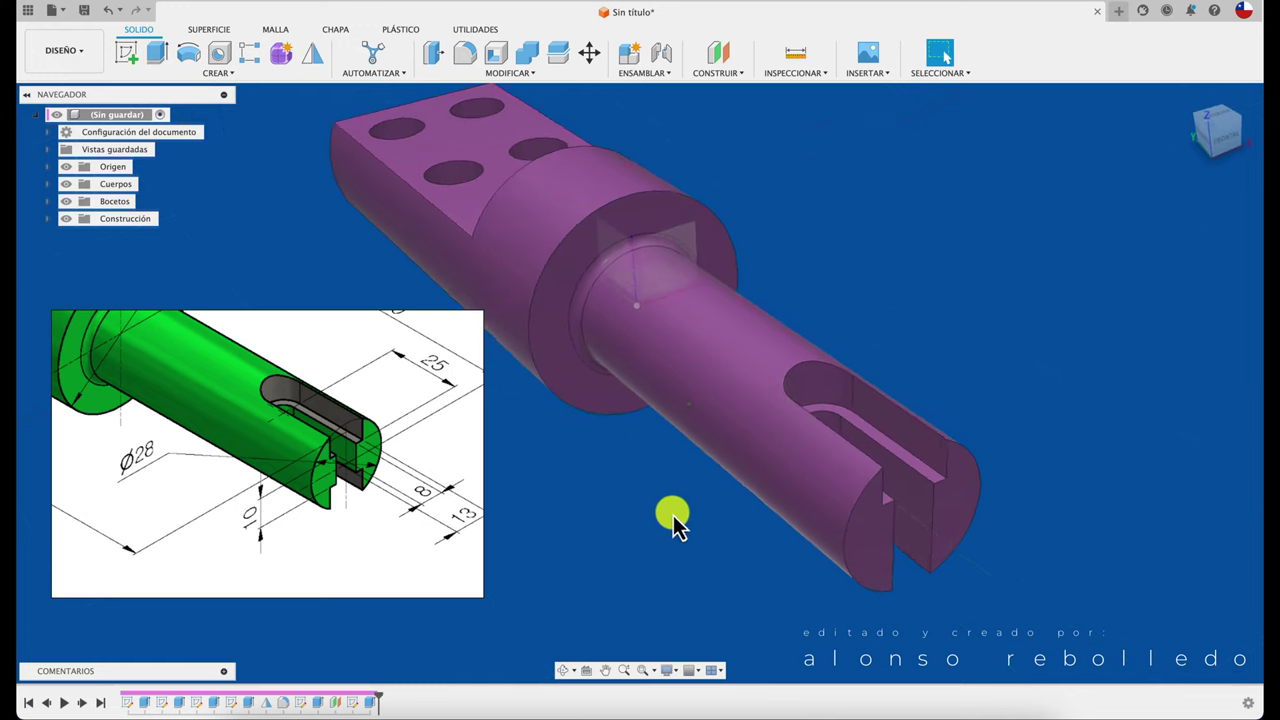
Step: Mirror the groove faces across the shaft's mid plane onto the opposite half of the slot
click(313, 60)
shift+middle_drag(1000, 465, 908, 486)
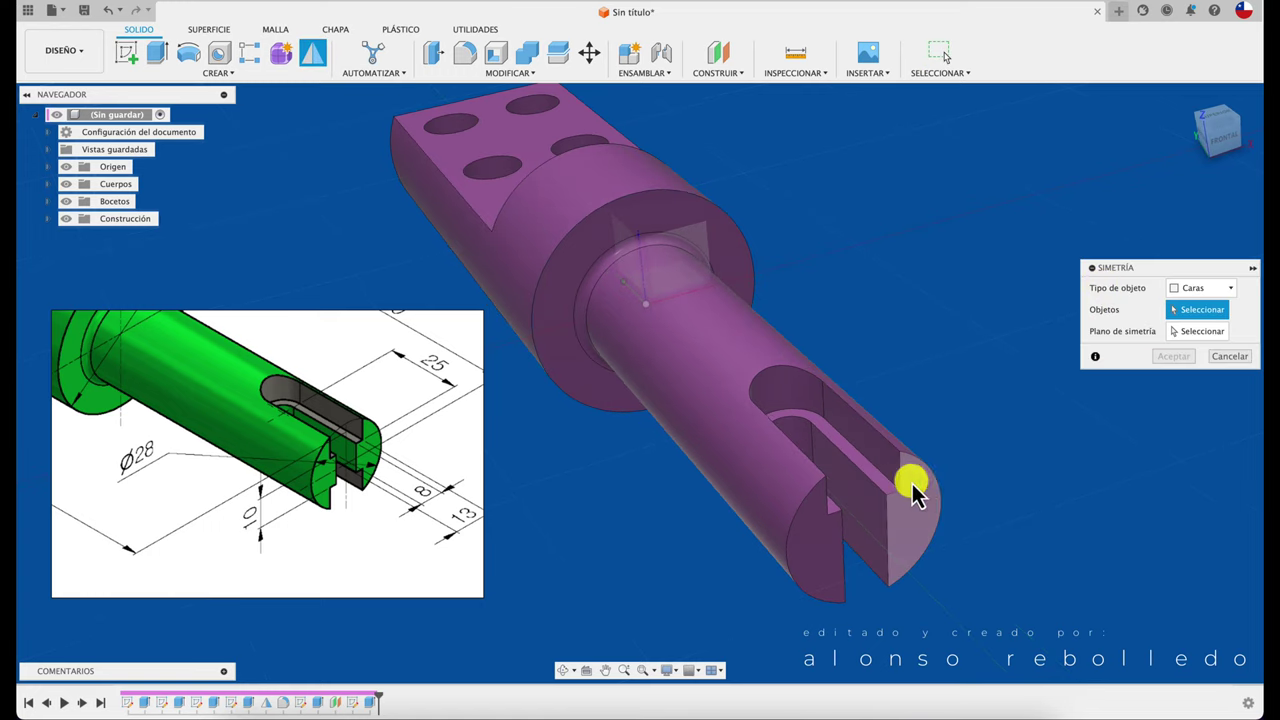
click(885, 465)
click(800, 394)
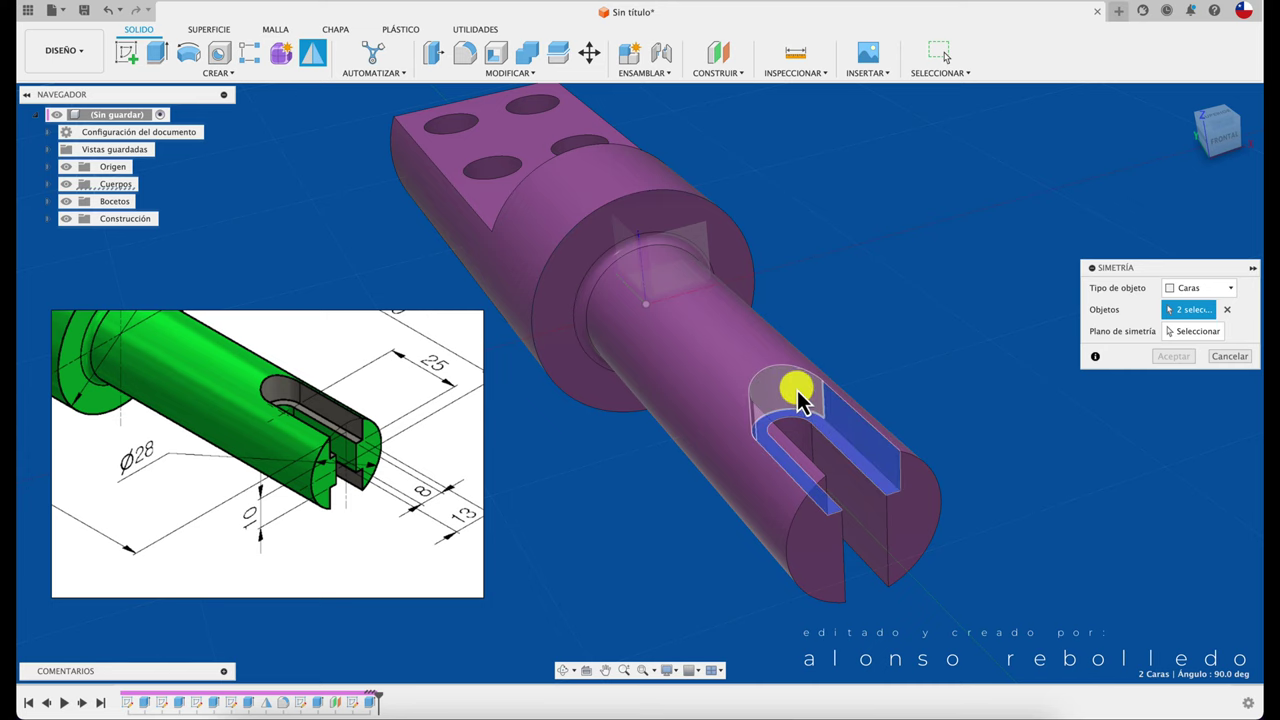
click(1180, 334)
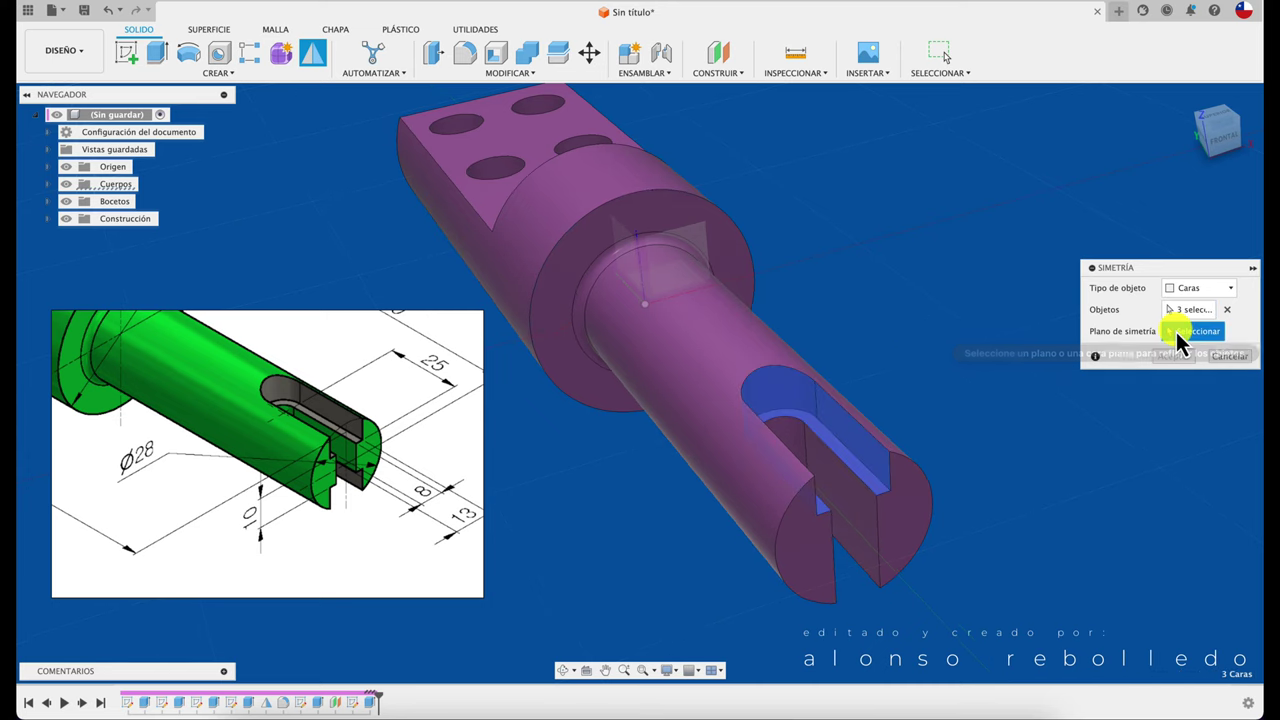
mouse_move(1175, 329)
shift+middle_down()
mouse_move(968, 310)
mouse_move(1040, 392)
shift+middle_up()
click(968, 310)
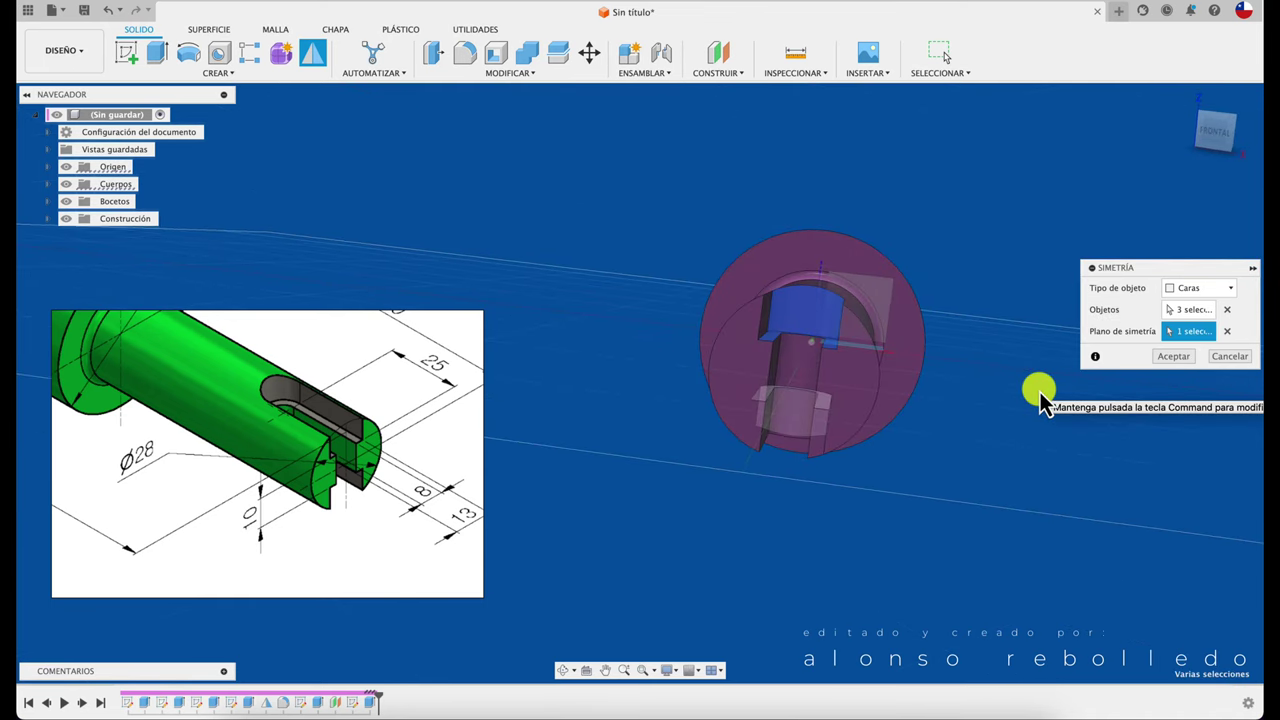
click(1170, 358)
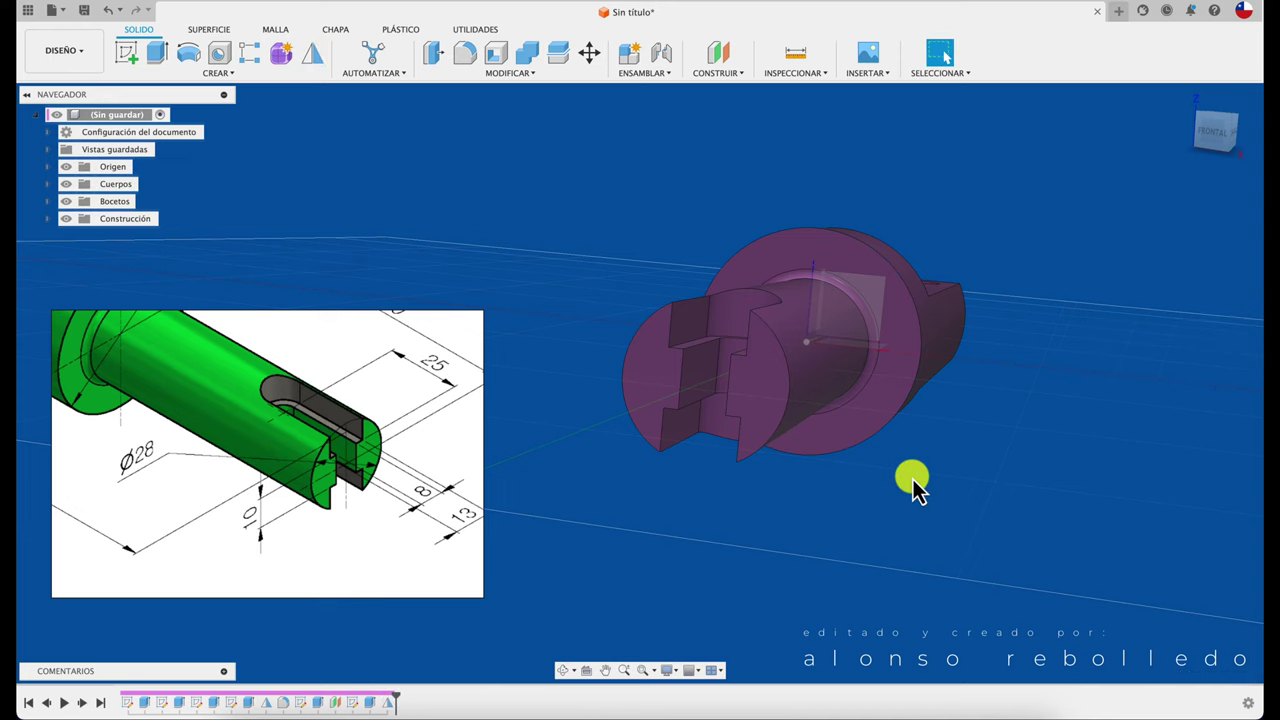
mouse_move(914, 486)
shift+middle_down()
mouse_move(794, 534)
mouse_move(734, 514)
shift+middle_up()
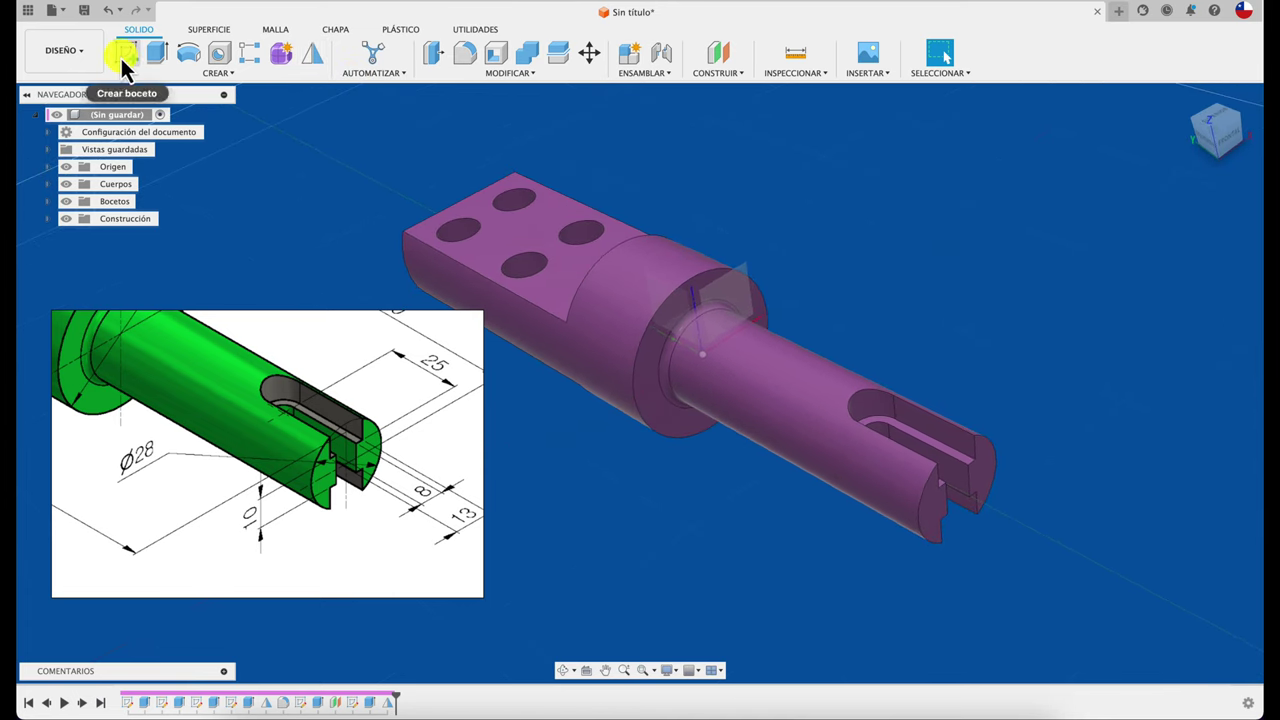
Step: Save the design as 'MUÑON DE UNION' in the MECANICA > PIEZAS MECANICAS folder
click(84, 14)
text(MUÑON DE UNION)
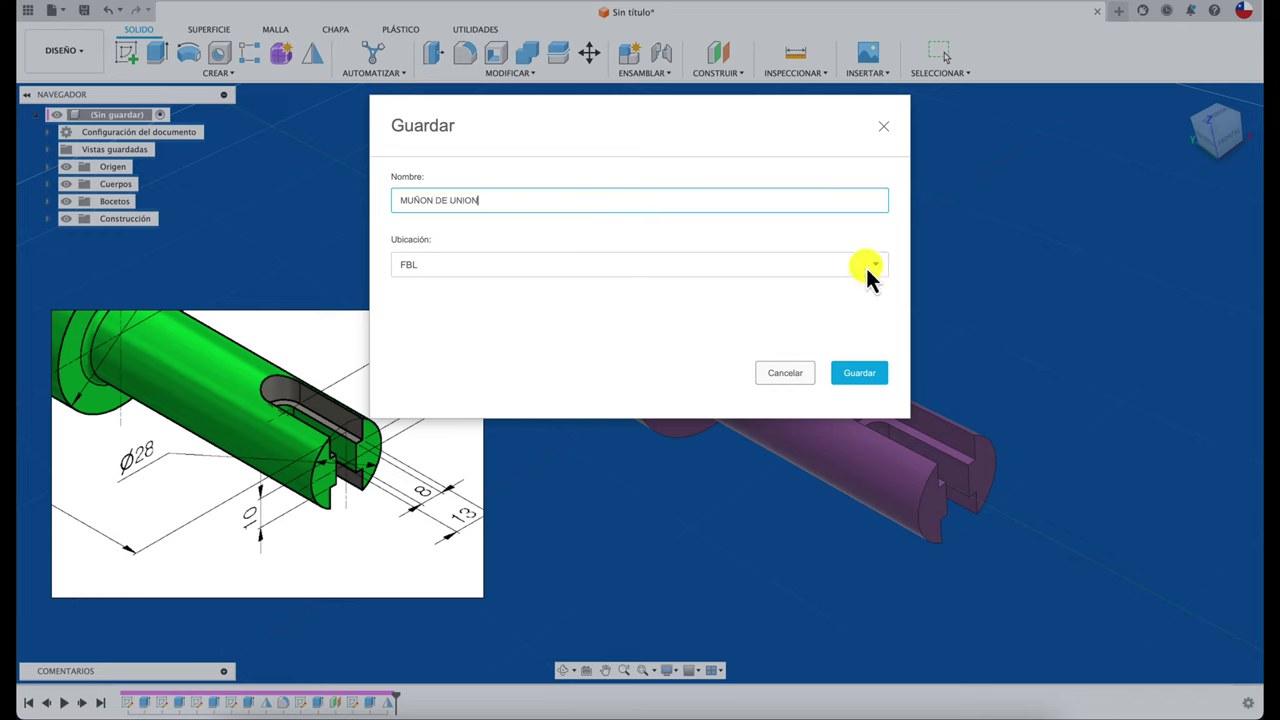
click(875, 265)
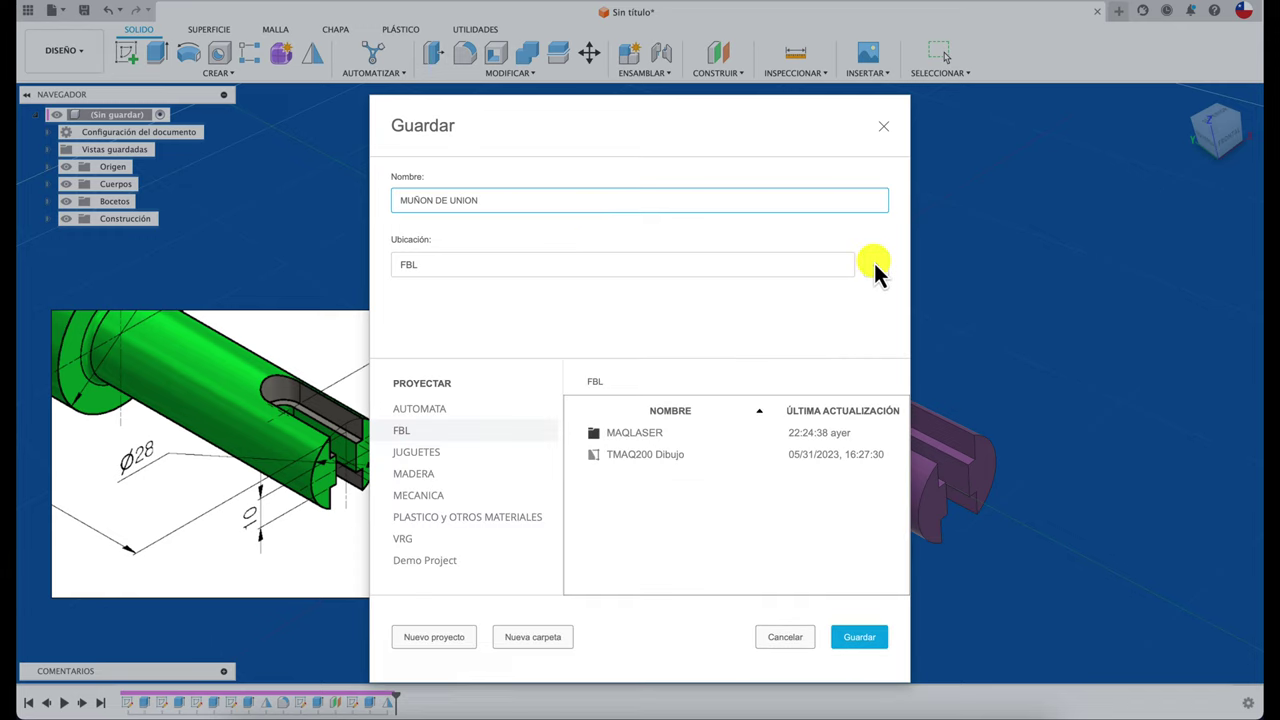
click(451, 498)
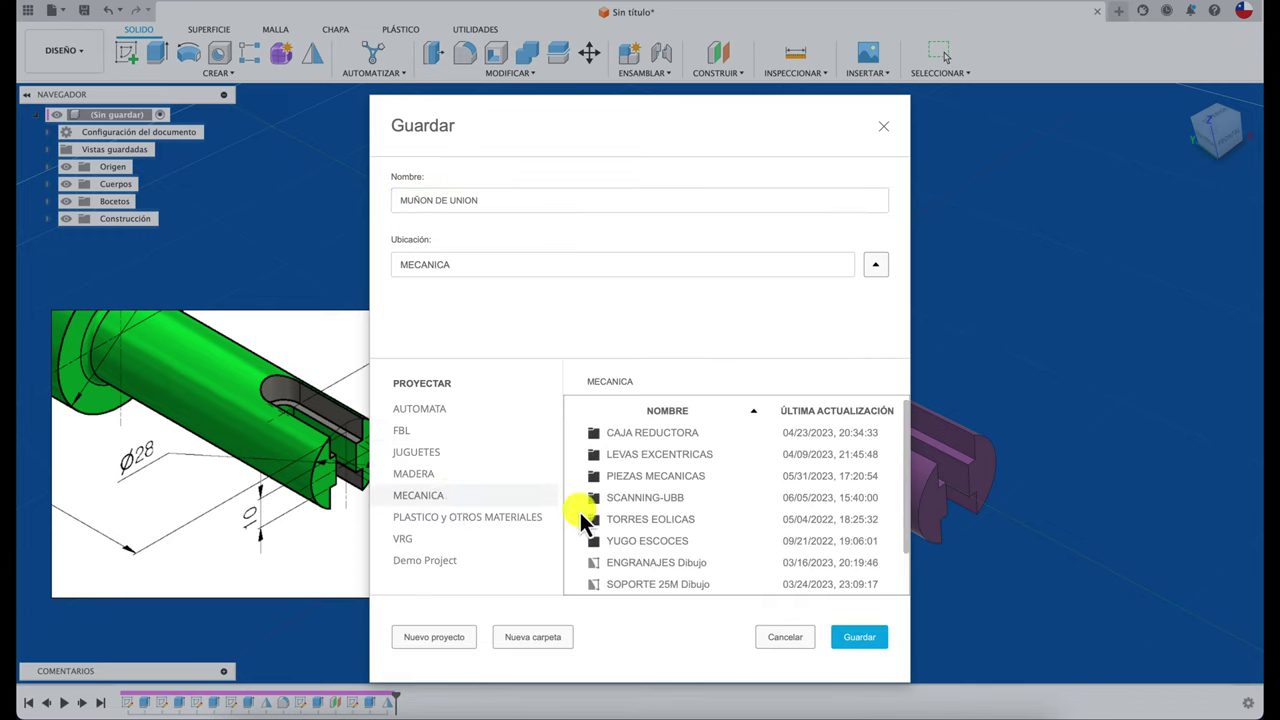
double_click(655, 476)
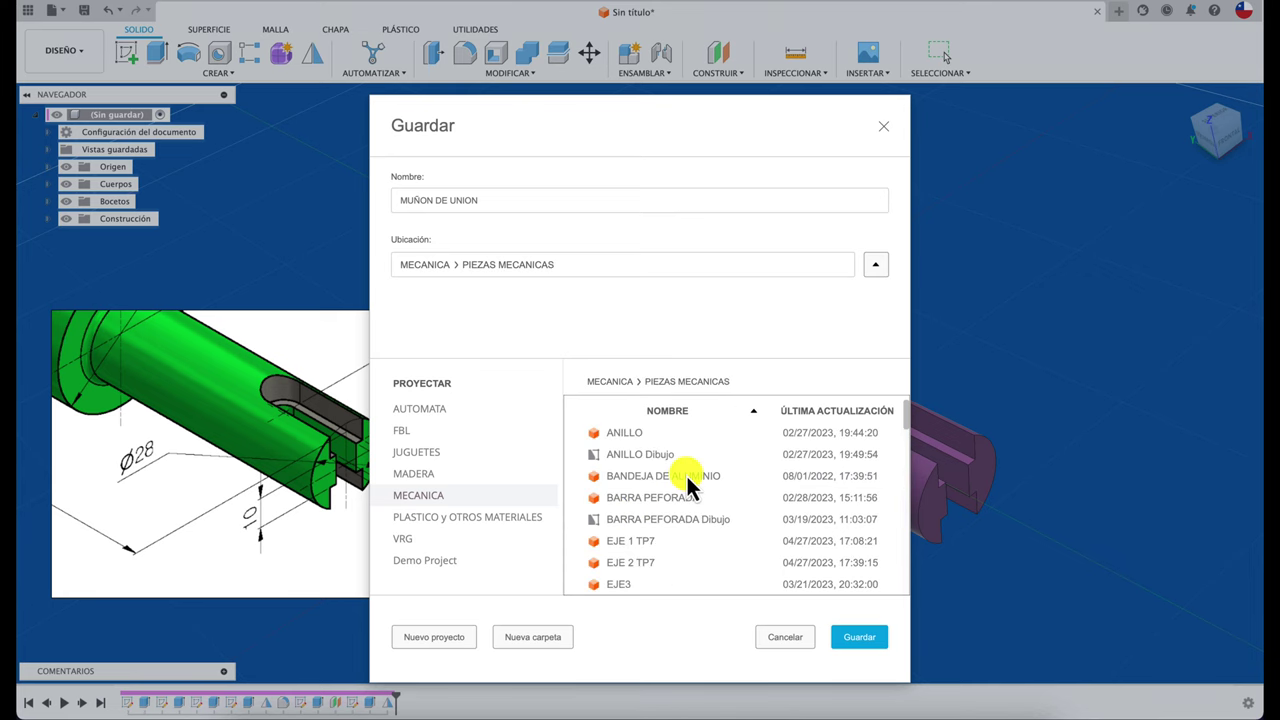
click(862, 642)
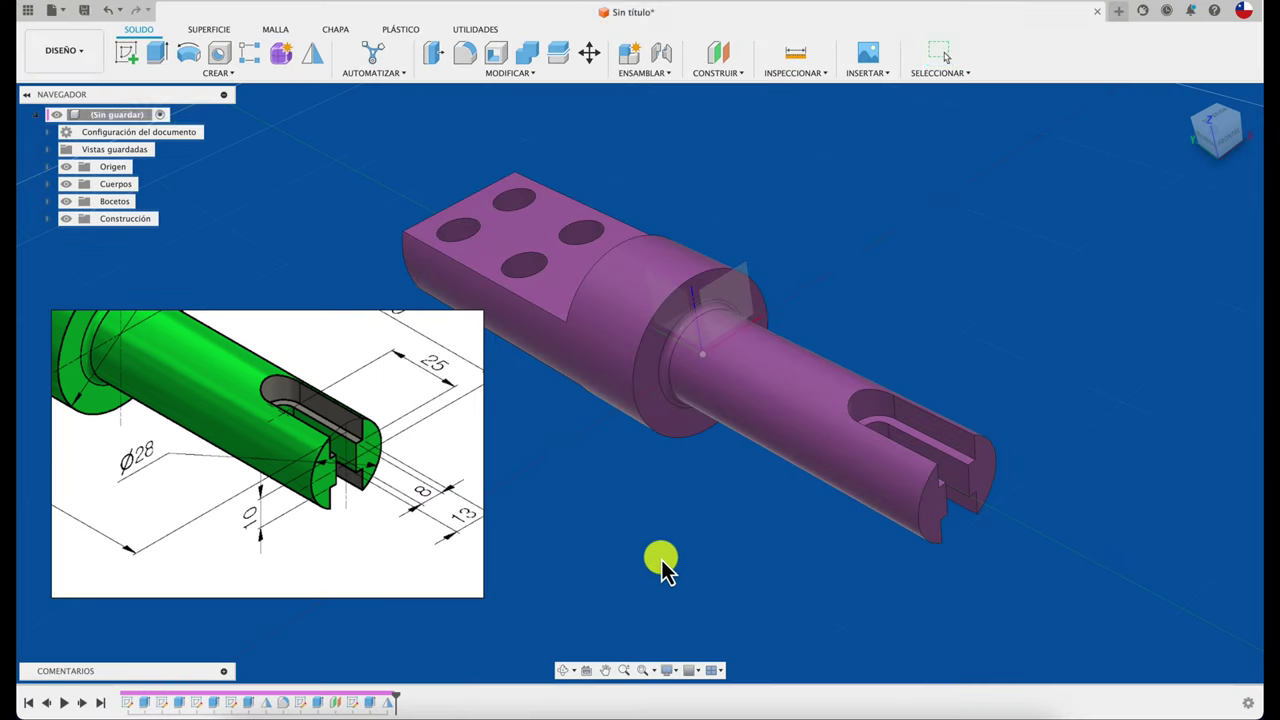